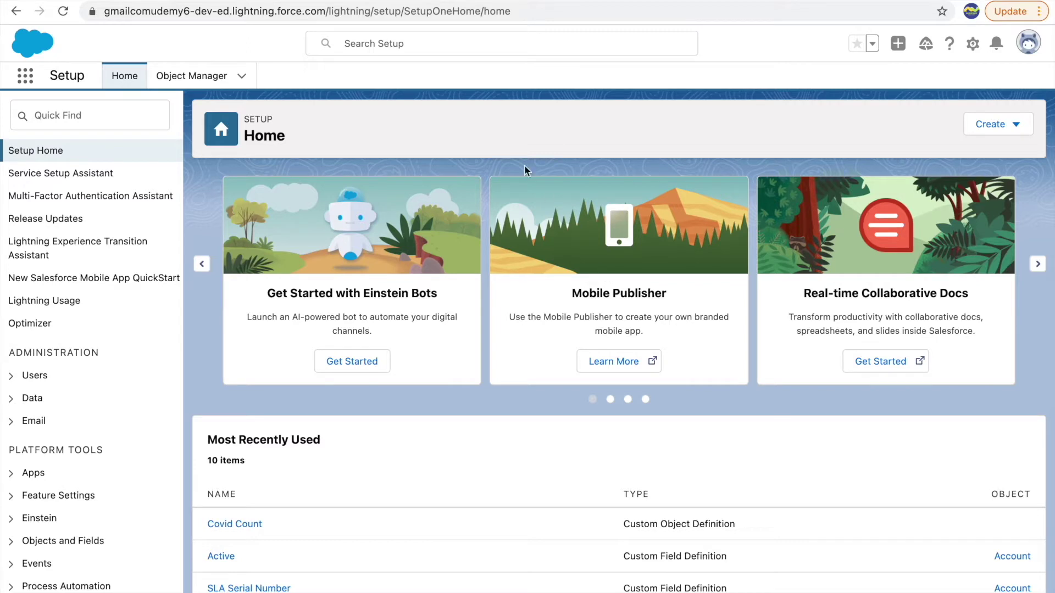
- Search Setup for "workflow", open Workflow Rules and continue past its introduction page
{"action": "left_click", "coordinate": [71, 122]}
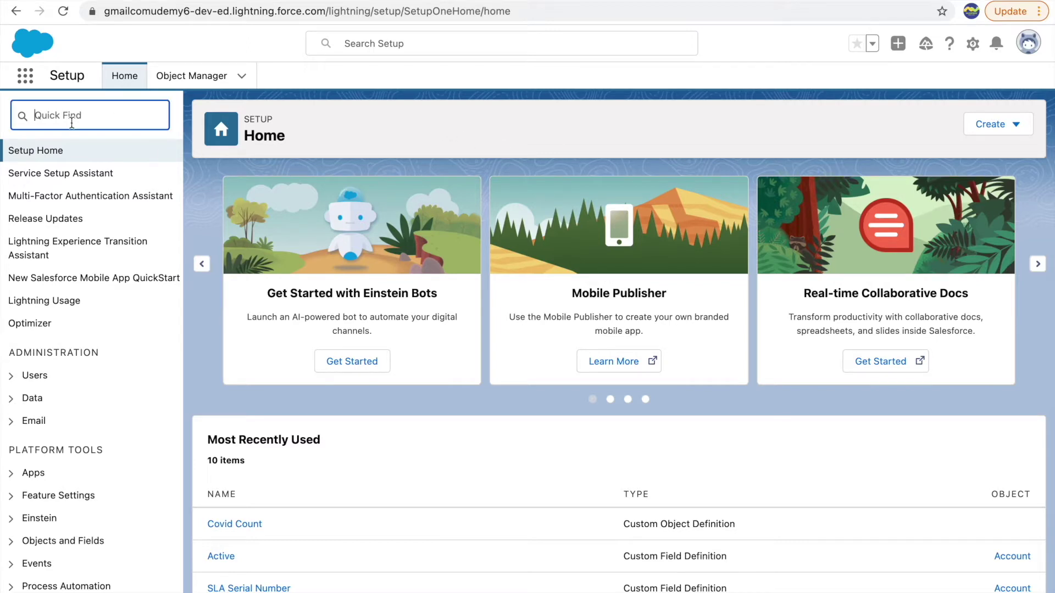
{"action": "type", "text": "workflow"}
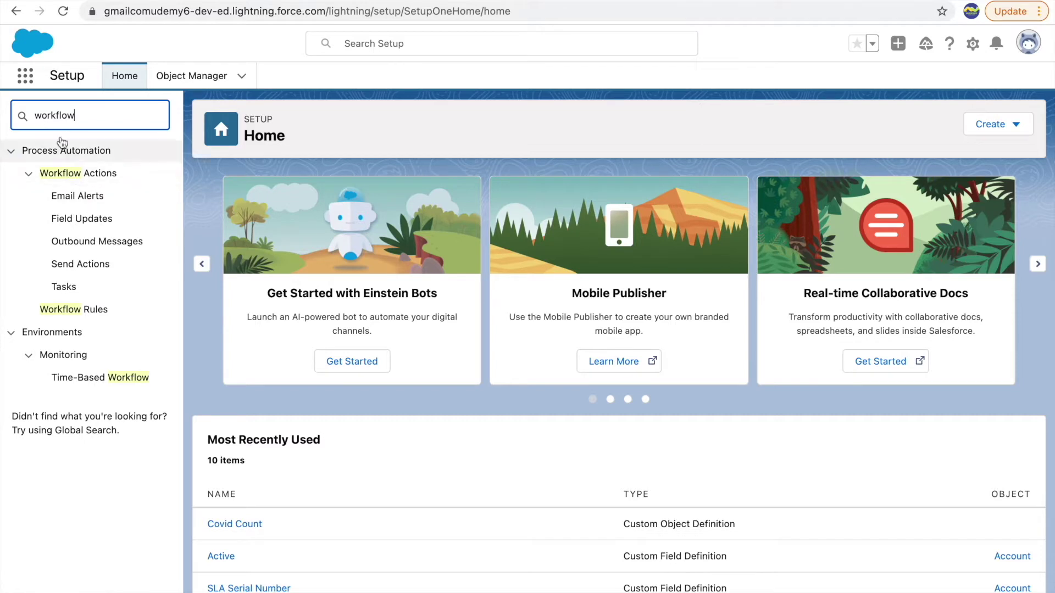
{"action": "left_click", "coordinate": [62, 312]}
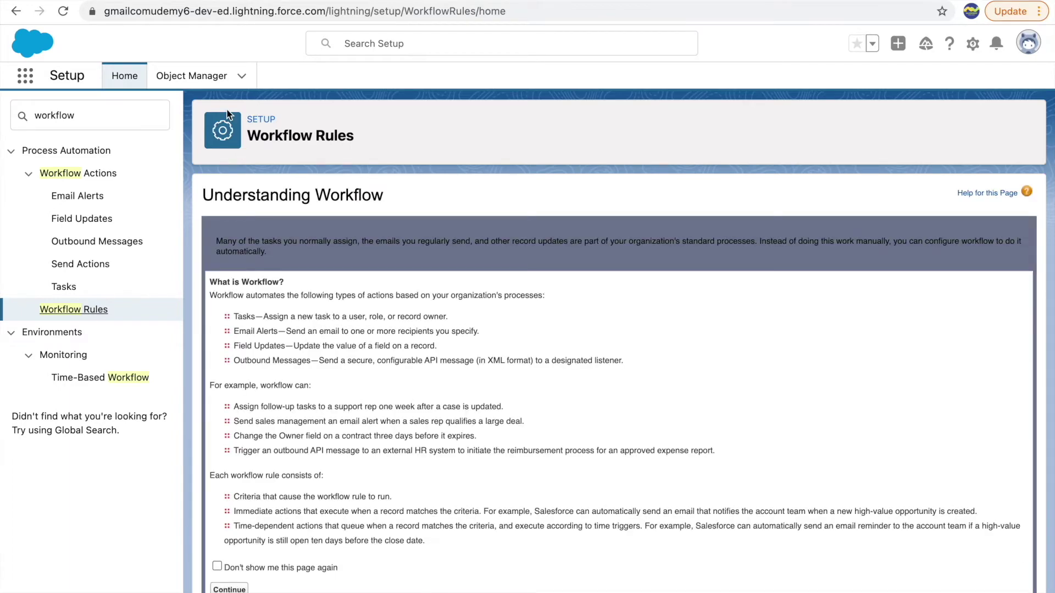
{"action": "scroll", "coordinate": [292, 242], "scroll_direction": "down", "scroll_amount": 1}
{"action": "left_click", "coordinate": [228, 580]}
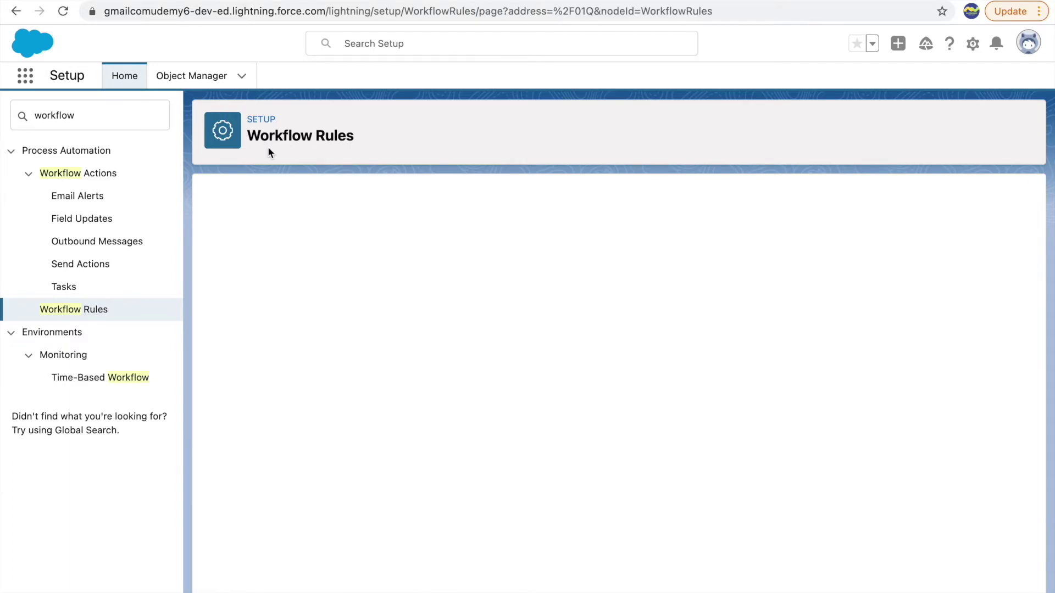
- Switch to the Covid Tracker app, open Covid Count record CC-0010 and dismiss the tips pop-up
{"action": "left_click", "coordinate": [26, 77]}
{"action": "left_click", "coordinate": [71, 173]}
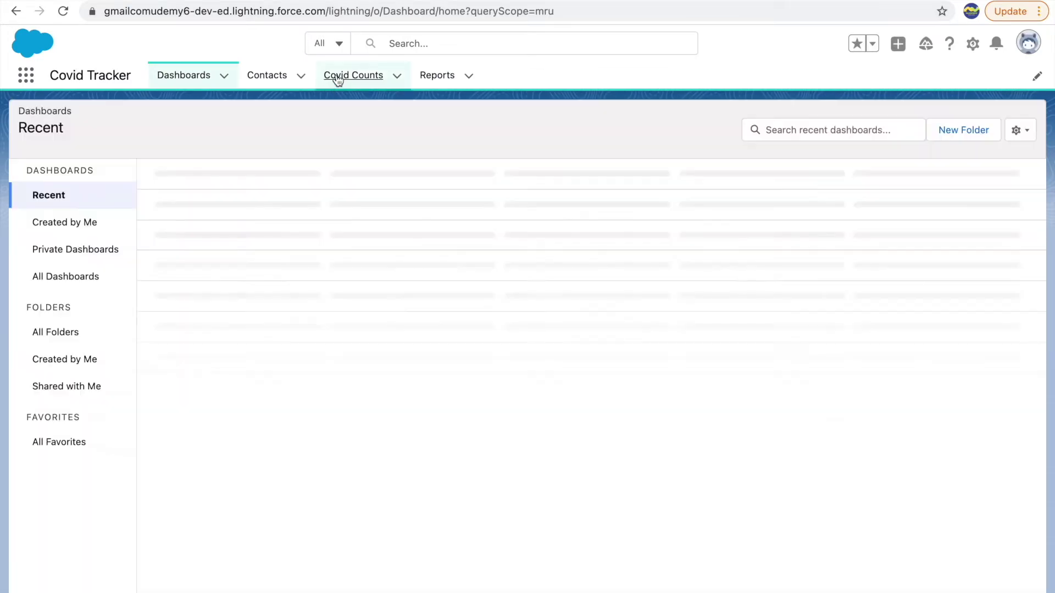
{"action": "left_click", "coordinate": [338, 80]}
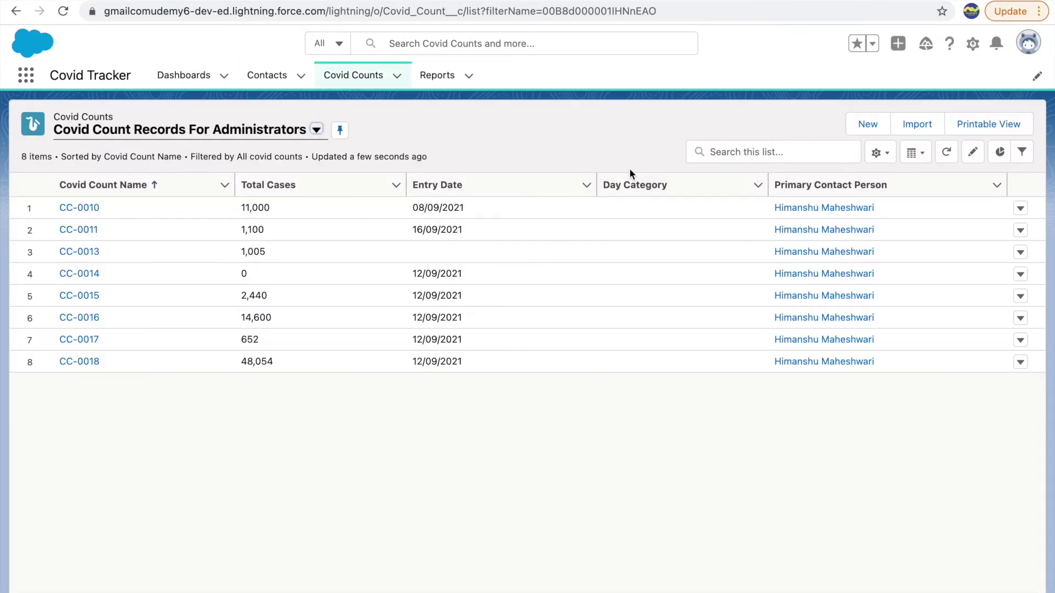
{"action": "left_click", "coordinate": [73, 209]}
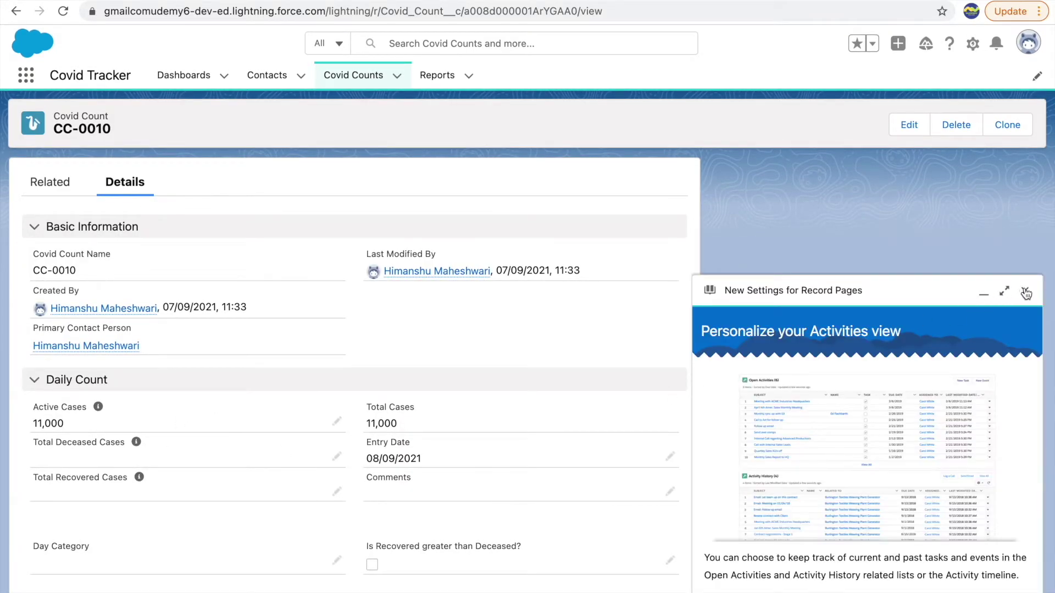
{"action": "left_click", "coordinate": [1025, 292]}
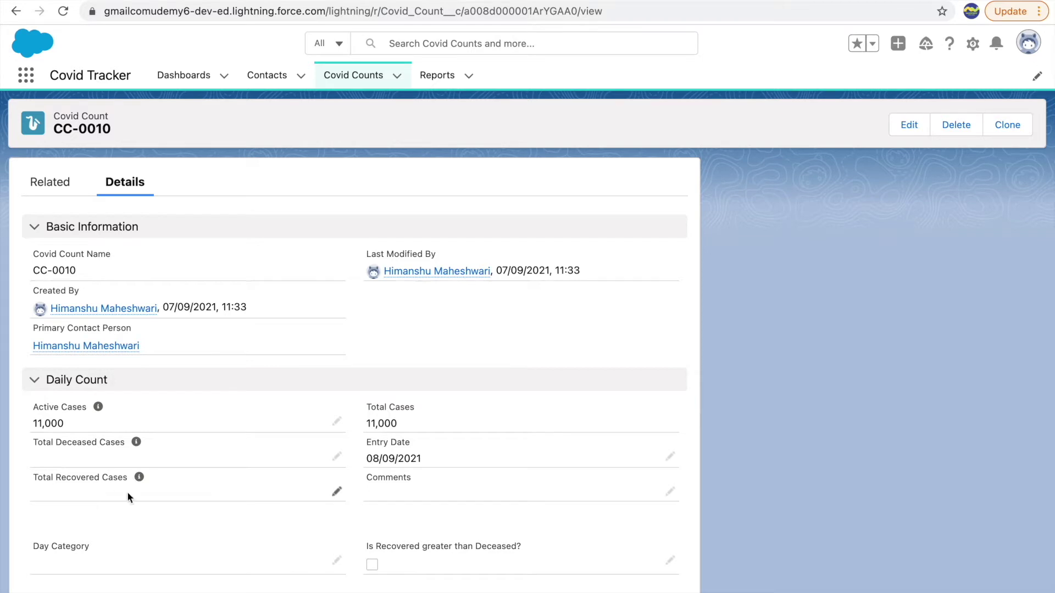
- Open the record's Day Category field for editing and view its available options
{"action": "left_click", "coordinate": [337, 562]}
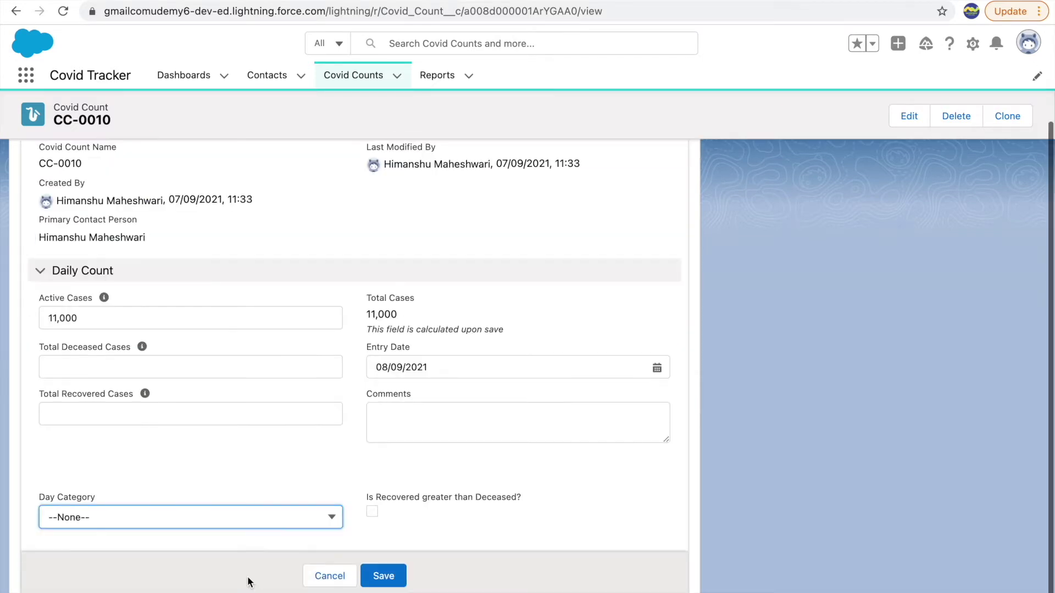
{"action": "left_click", "coordinate": [141, 517]}
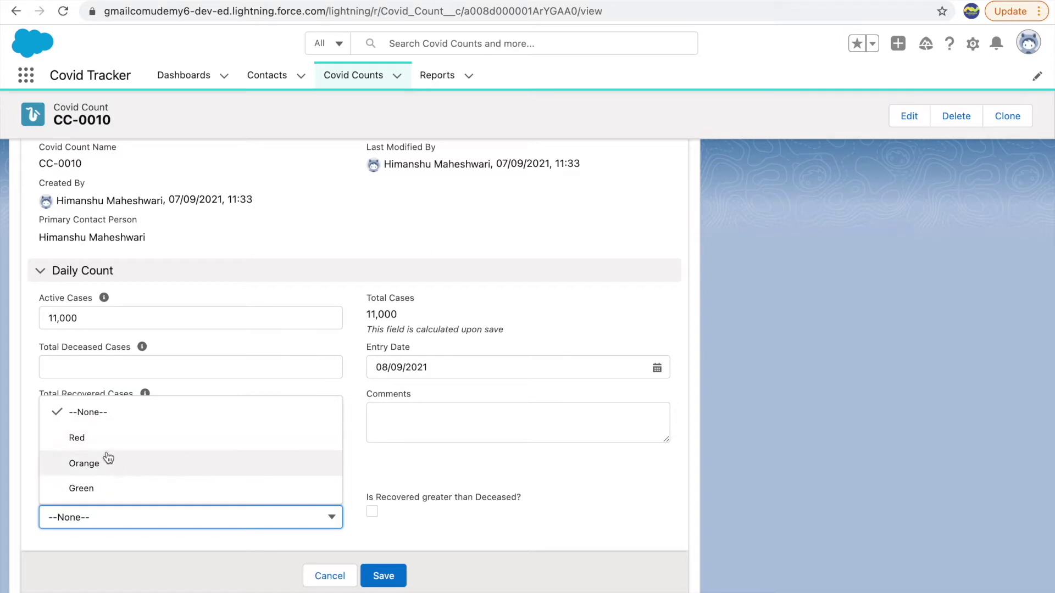
{"action": "left_click", "coordinate": [432, 477]}
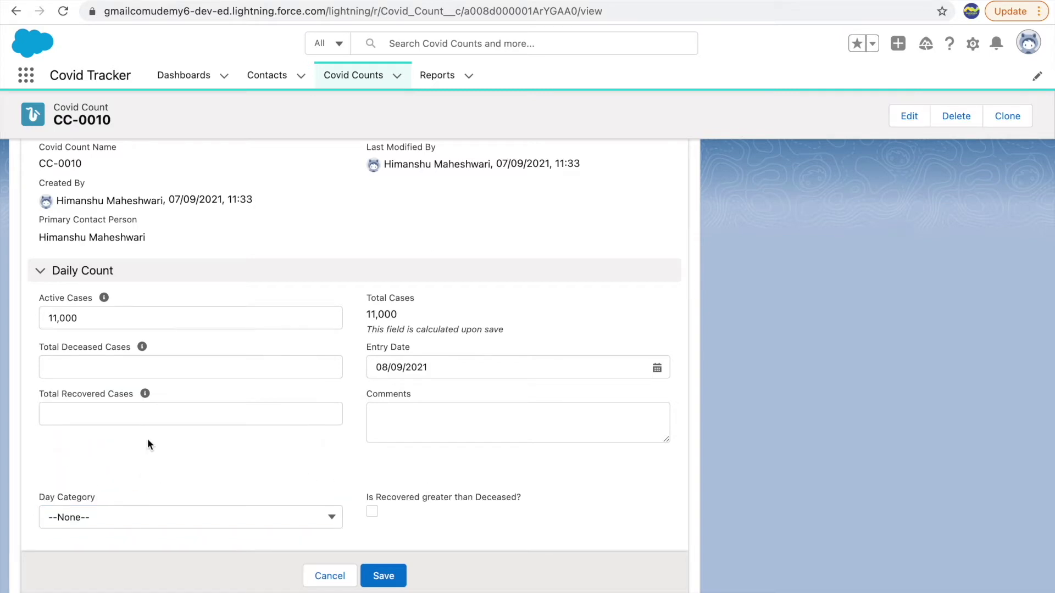
- Set Active Cases to 5,000 and display the Day Category options without choosing one
{"action": "left_click", "coordinate": [126, 318]}
{"action": "key", "text": "Left"}
{"action": "key", "text": "Left"}
{"action": "key", "text": "Left"}
{"action": "key", "text": "BackSpace"}
{"action": "key", "text": "BackSpace"}
{"action": "type", "text": "5"}
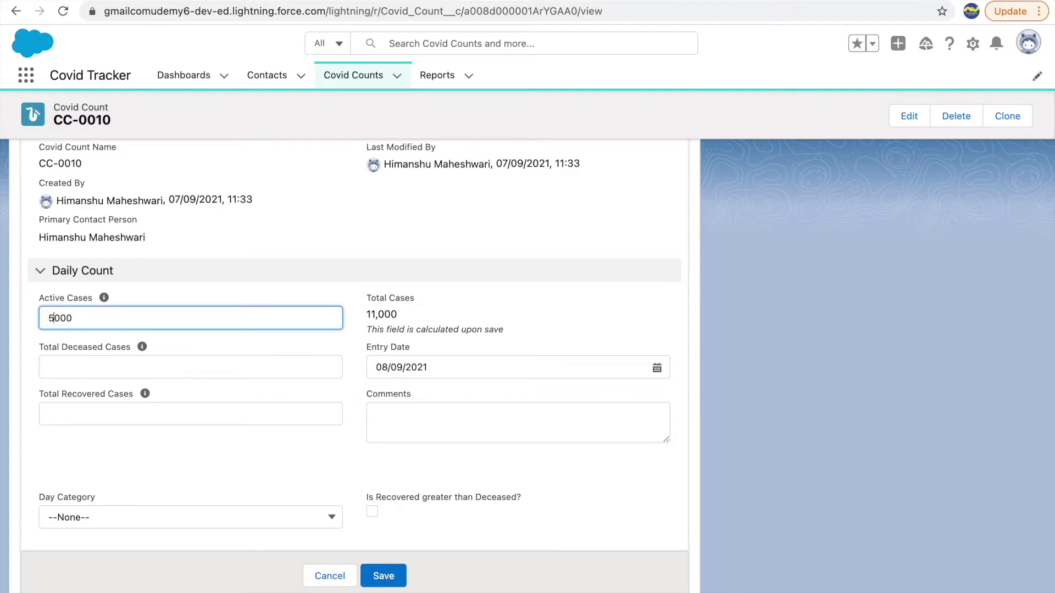
{"action": "left_click", "coordinate": [109, 529]}
{"action": "left_click", "coordinate": [109, 522]}
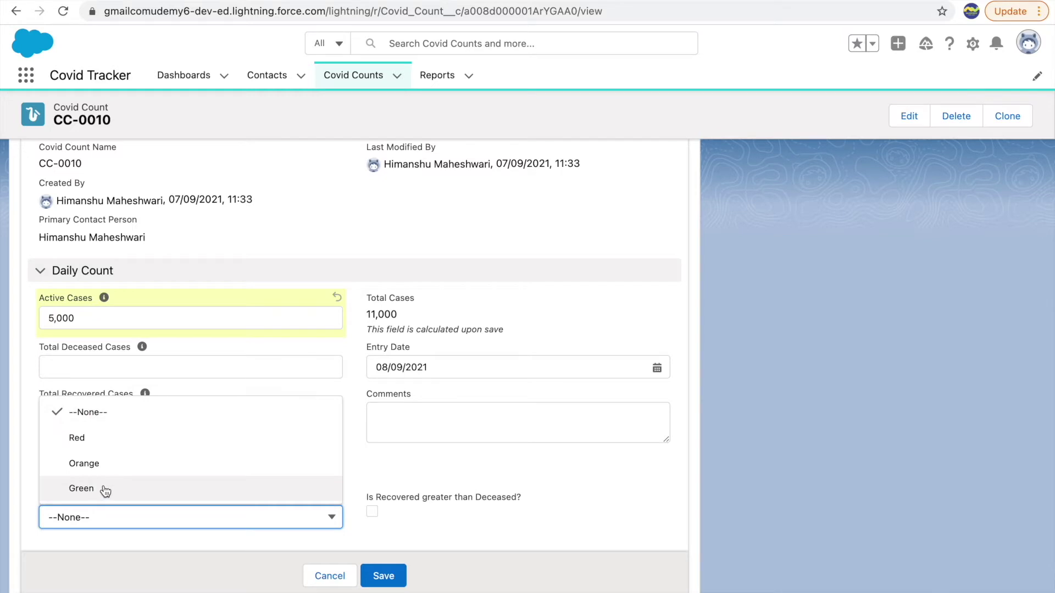
- Set Active Cases to 10,000 on the record, leaving Day Category at None
{"action": "left_click", "coordinate": [82, 327]}
{"action": "key", "text": "Left"}
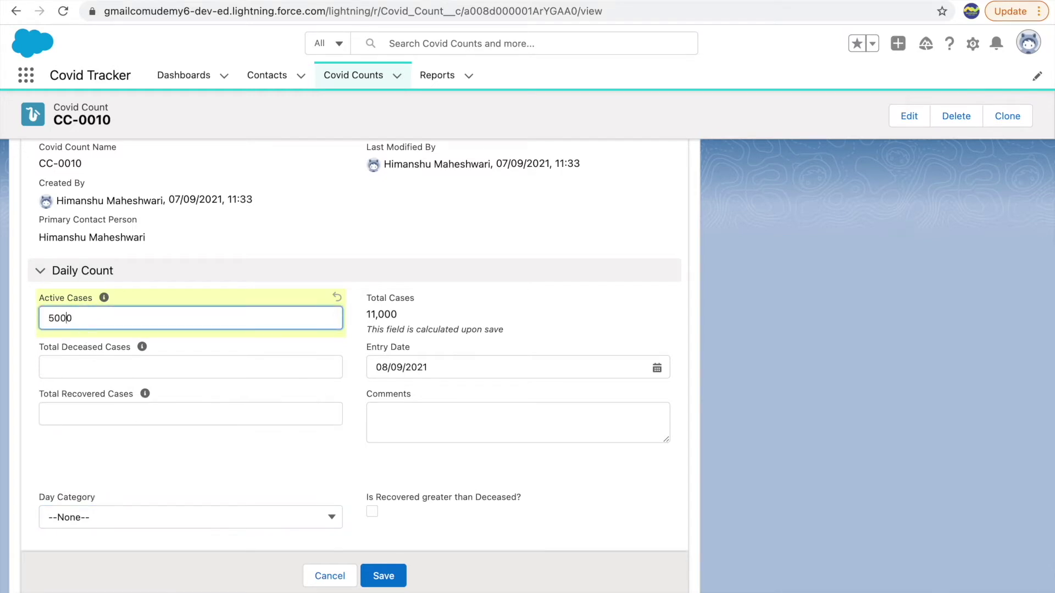
{"action": "key", "text": "BackSpace"}
{"action": "type", "text": "10"}
{"action": "left_click", "coordinate": [64, 515]}
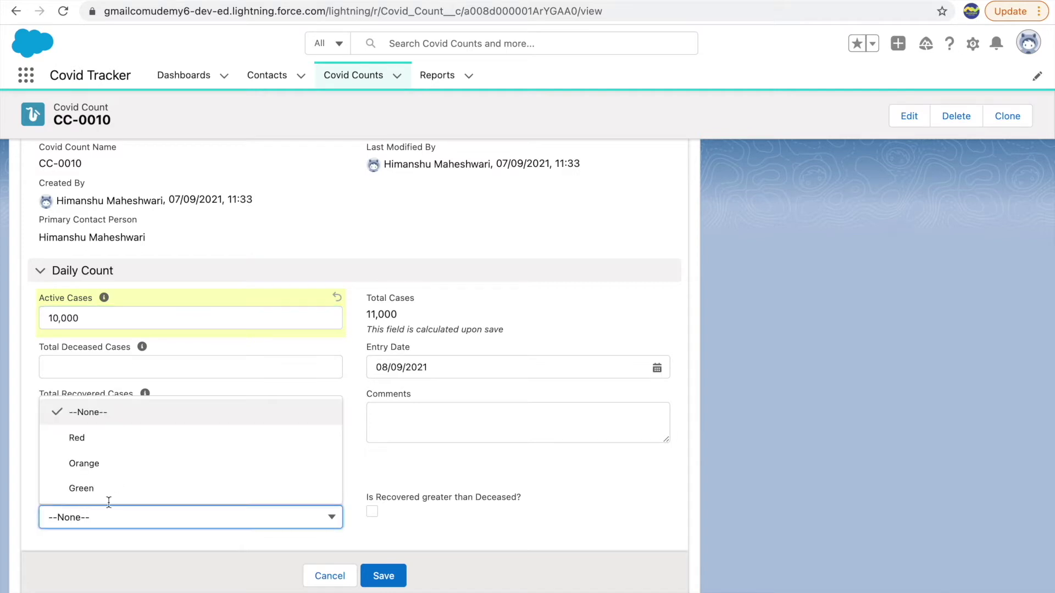
{"action": "left_click", "coordinate": [93, 327]}
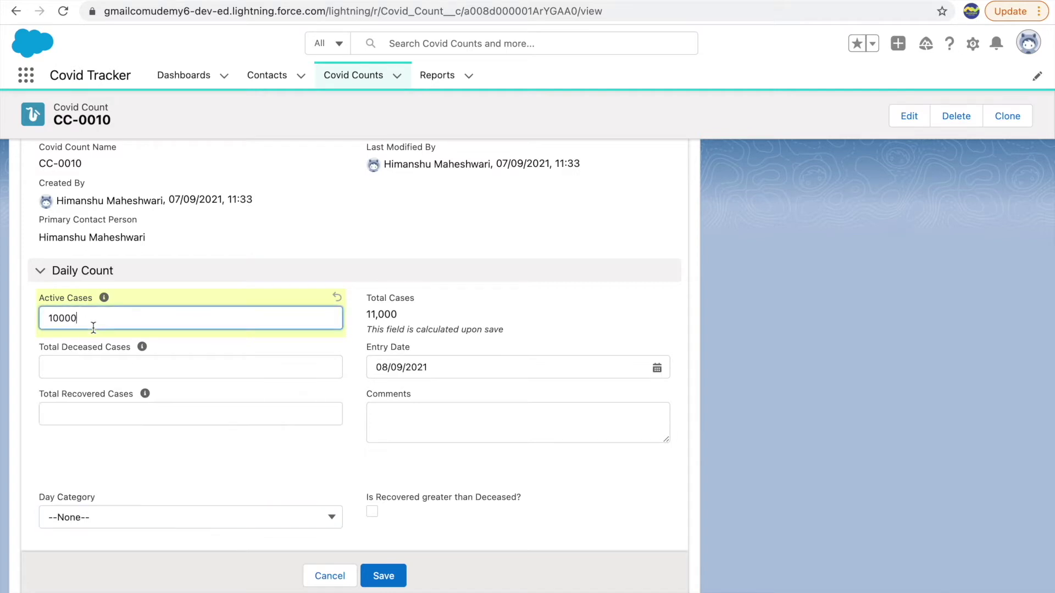
- Examine the Day Category options that could apply to the entered Active Cases, leaving the selection at None
{"action": "left_click", "coordinate": [75, 514]}
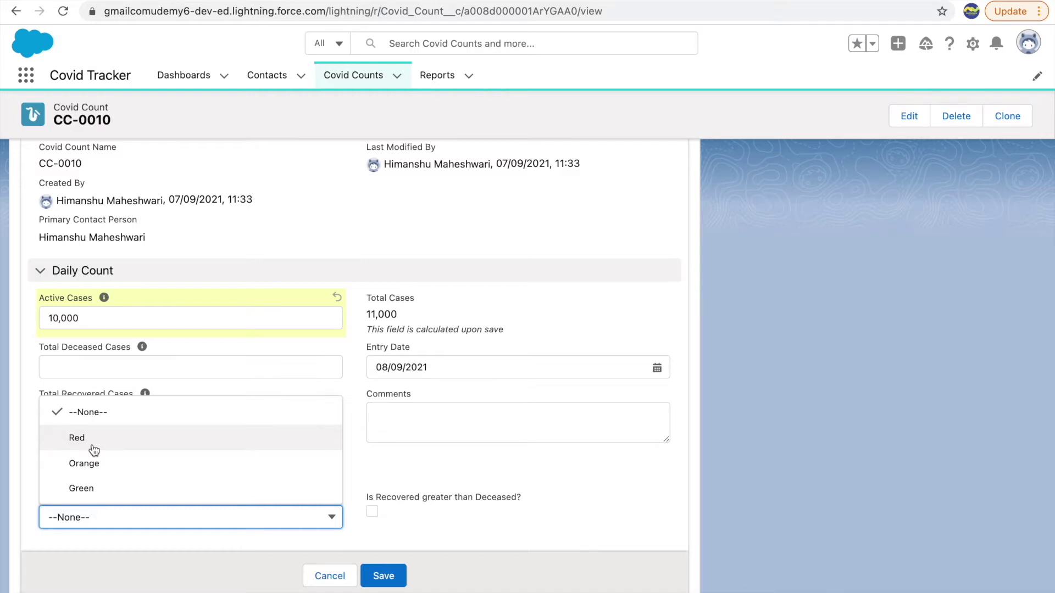
{"action": "left_click", "coordinate": [378, 465]}
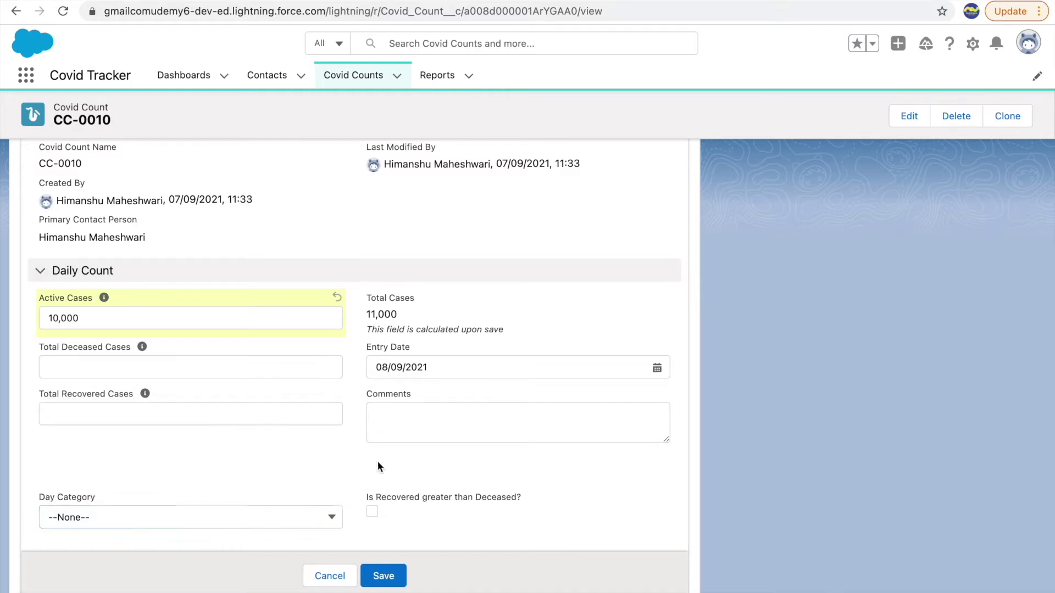
{"action": "left_click", "coordinate": [143, 516]}
{"action": "key", "text": "Escape"}
{"action": "left_click", "coordinate": [107, 516]}
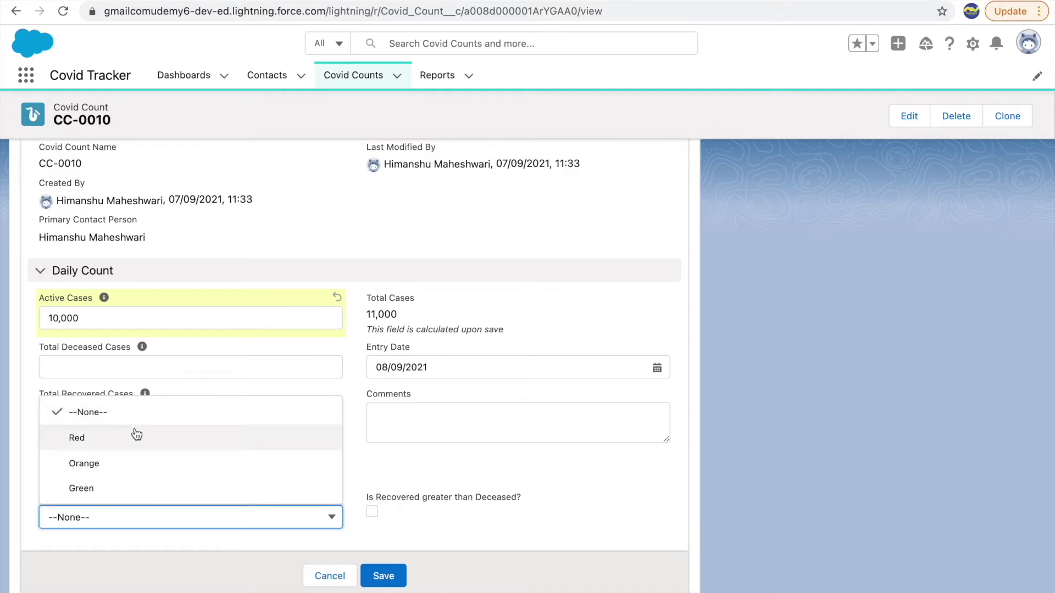
{"action": "left_click", "coordinate": [409, 456]}
{"action": "left_click", "coordinate": [165, 516]}
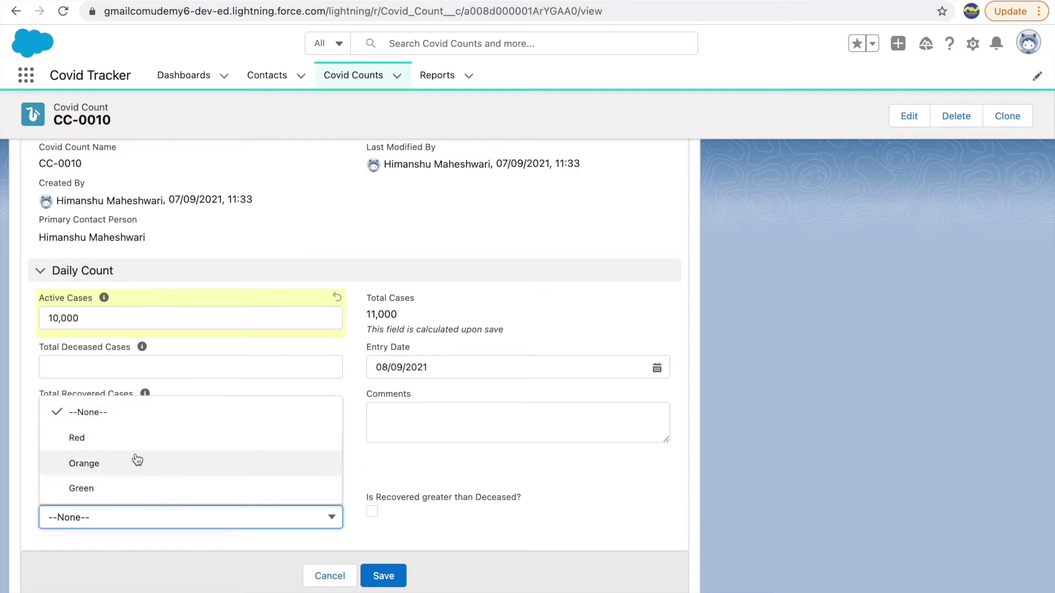
{"action": "left_click", "coordinate": [370, 454]}
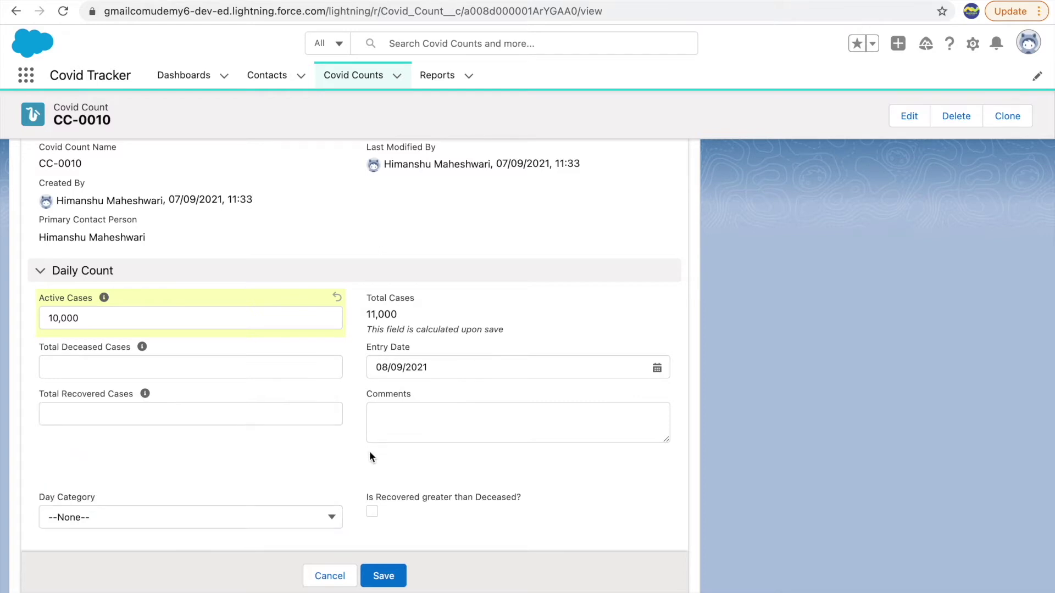
{"action": "scroll", "coordinate": [793, 275], "scroll_direction": "up", "scroll_amount": 3}
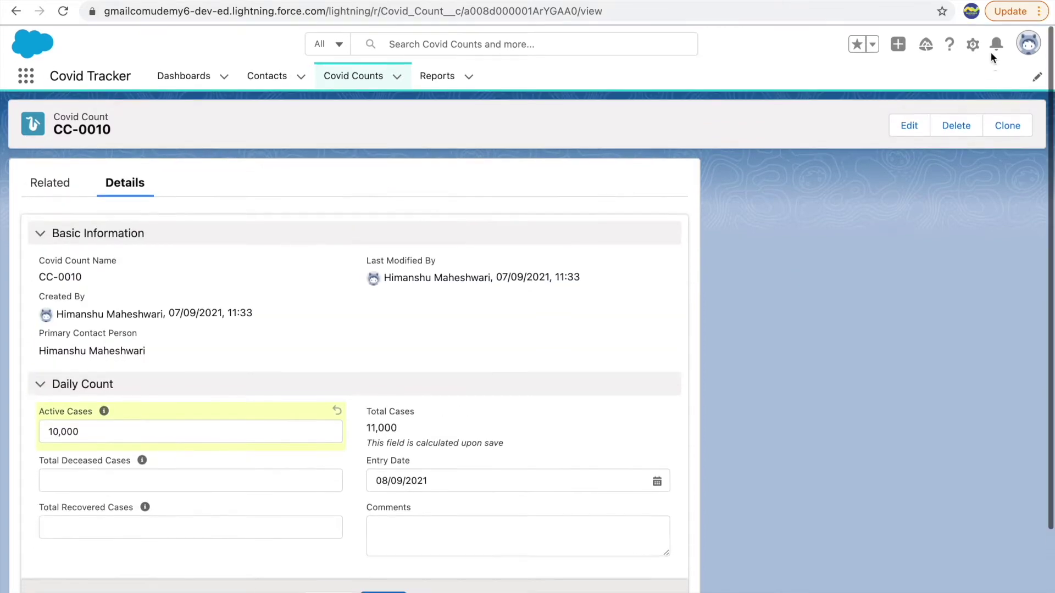
- Open Workflow Rules in Setup, searching for "workflow", and dismiss the Understanding Workflow introduction so it is not shown again
{"action": "left_click", "coordinate": [973, 44]}
{"action": "left_click", "coordinate": [909, 83]}
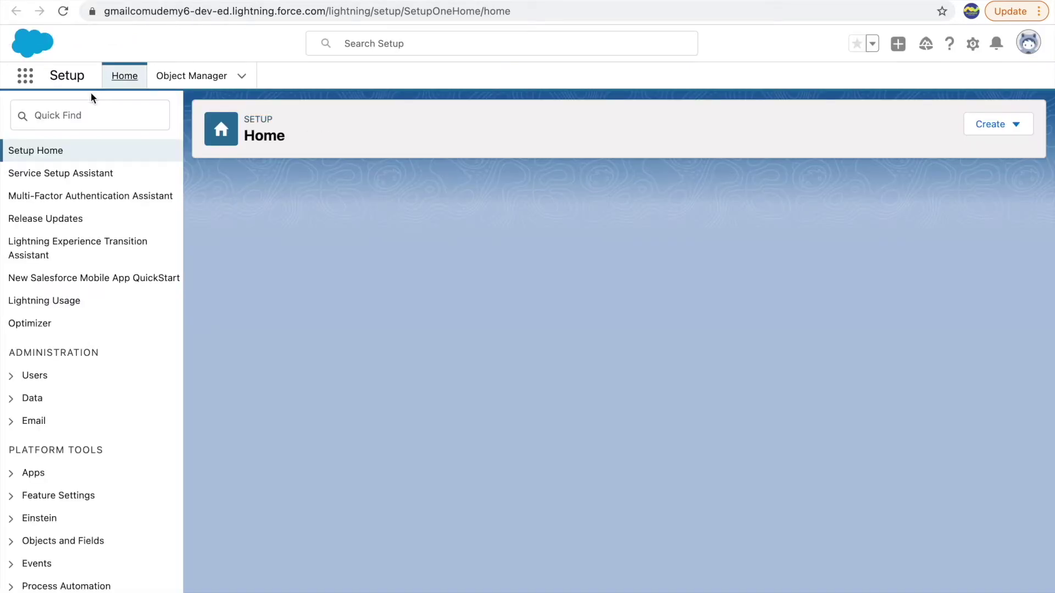
{"action": "left_click", "coordinate": [72, 113]}
{"action": "type", "text": "workflow"}
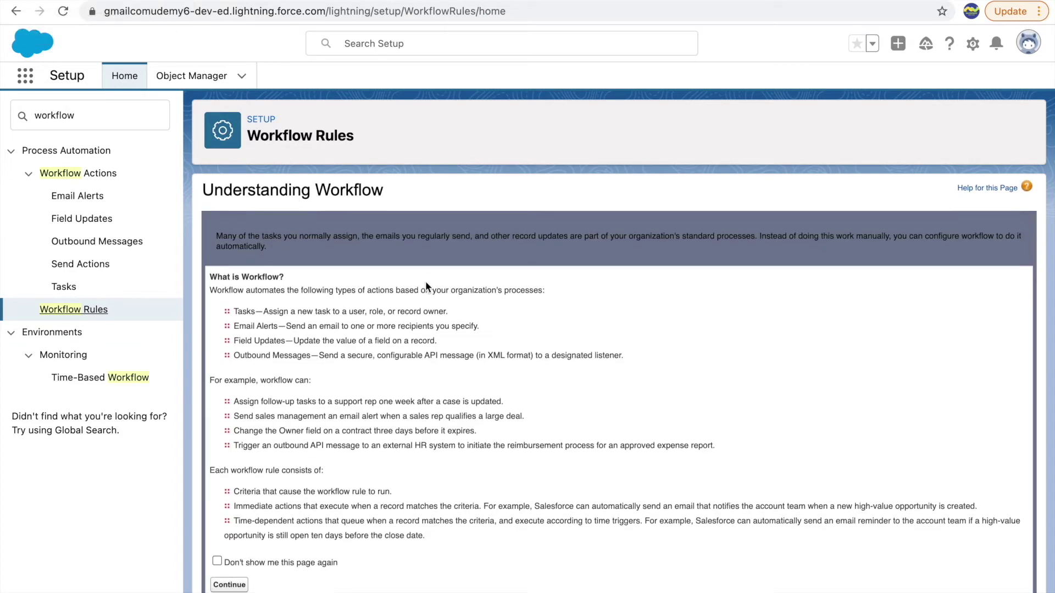
{"action": "left_click", "coordinate": [216, 557]}
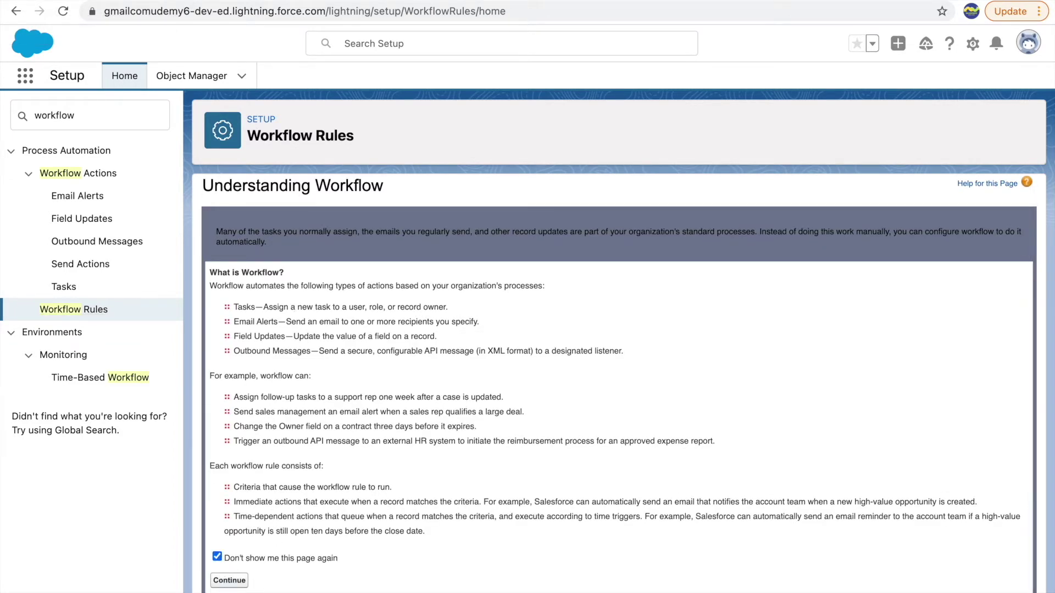
{"action": "left_click", "coordinate": [230, 581]}
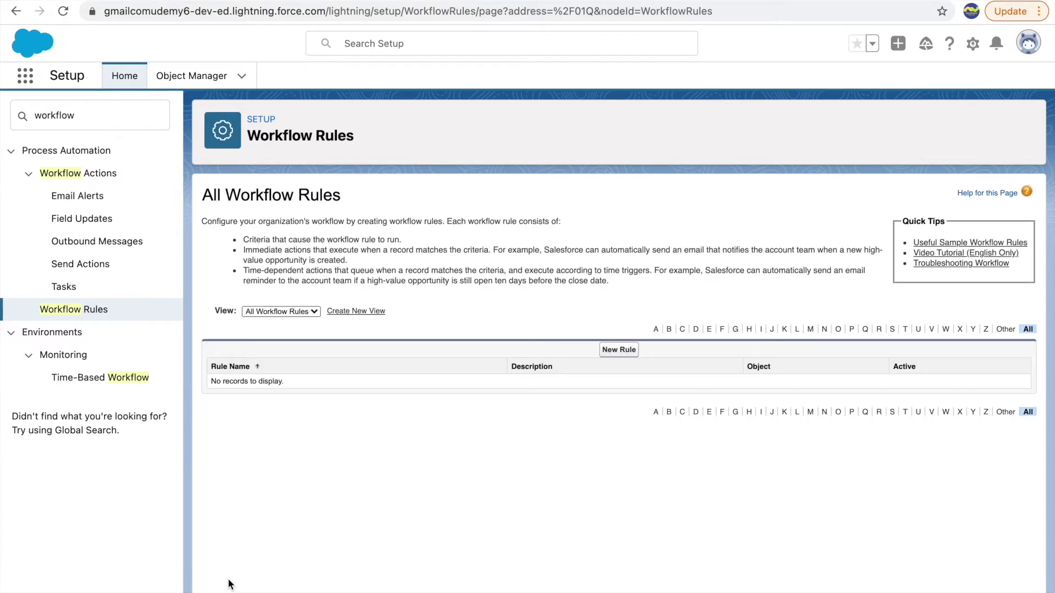
- Start a new workflow rule for the Covid Count object and proceed to the rule configuration
{"action": "left_click", "coordinate": [618, 355]}
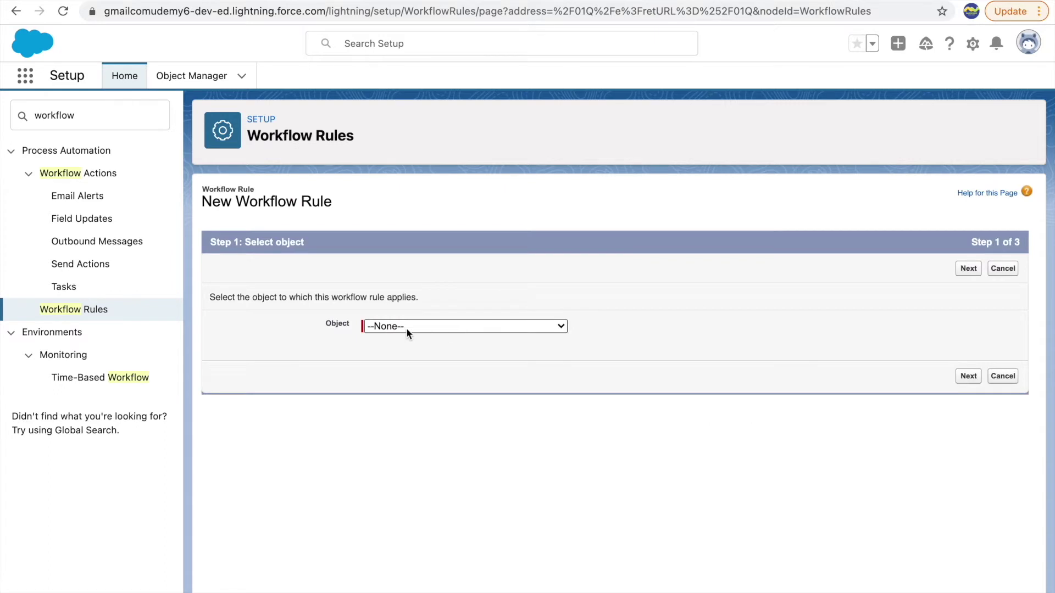
{"action": "left_click", "coordinate": [399, 328]}
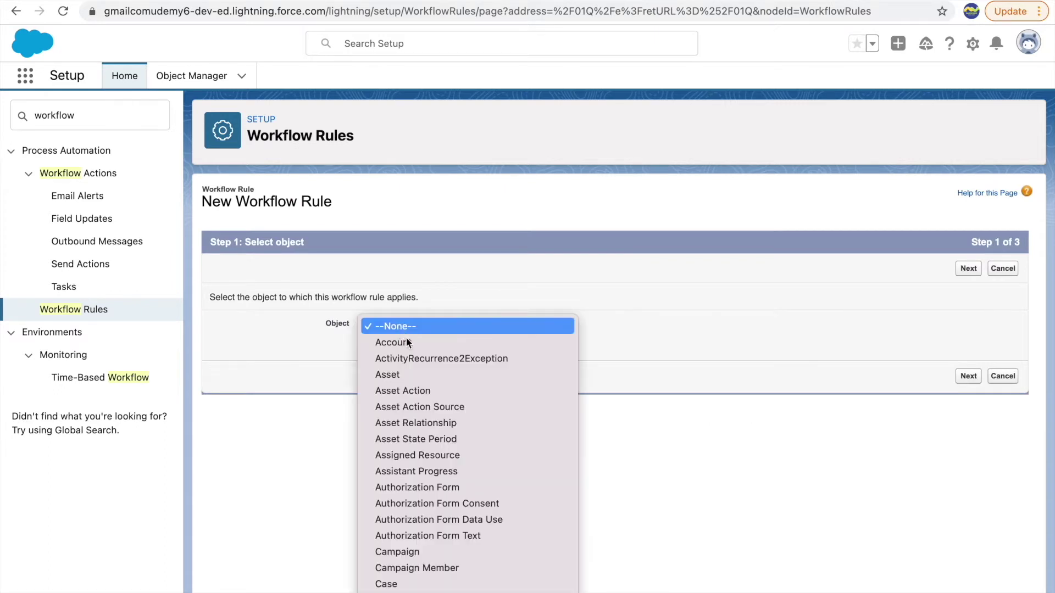
{"action": "left_click", "coordinate": [191, 55]}
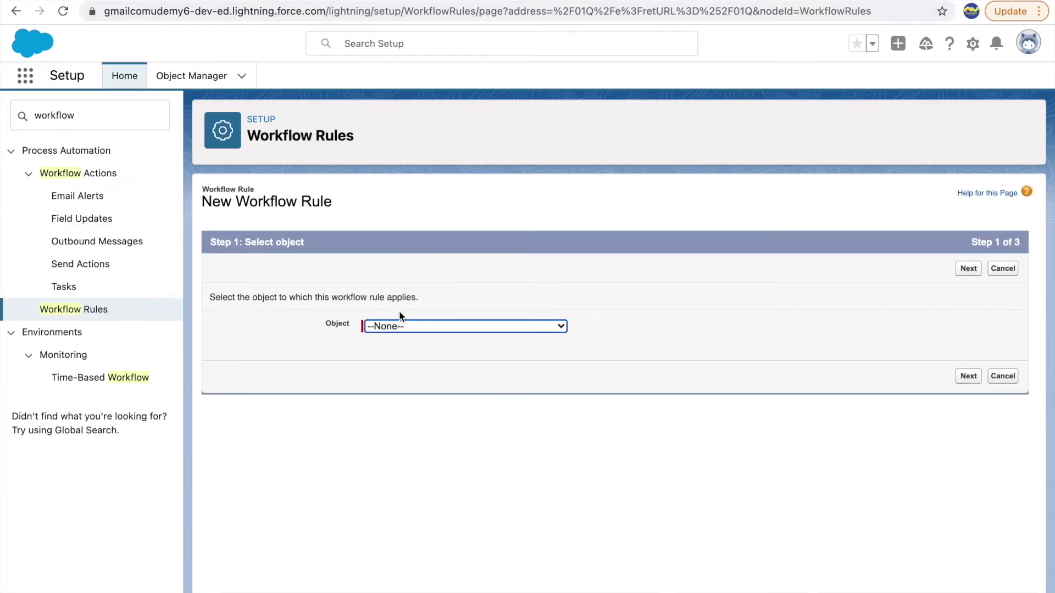
{"action": "left_click", "coordinate": [420, 324]}
{"action": "scroll", "coordinate": [412, 472], "scroll_direction": "down", "scroll_amount": 5}
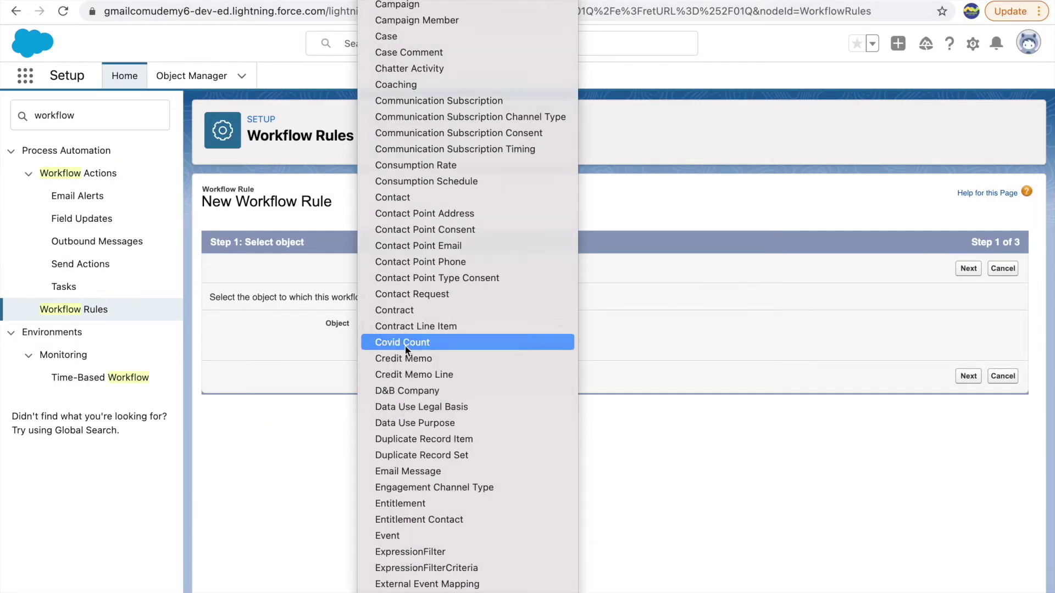
{"action": "left_click", "coordinate": [406, 342]}
{"action": "left_click", "coordinate": [967, 376]}
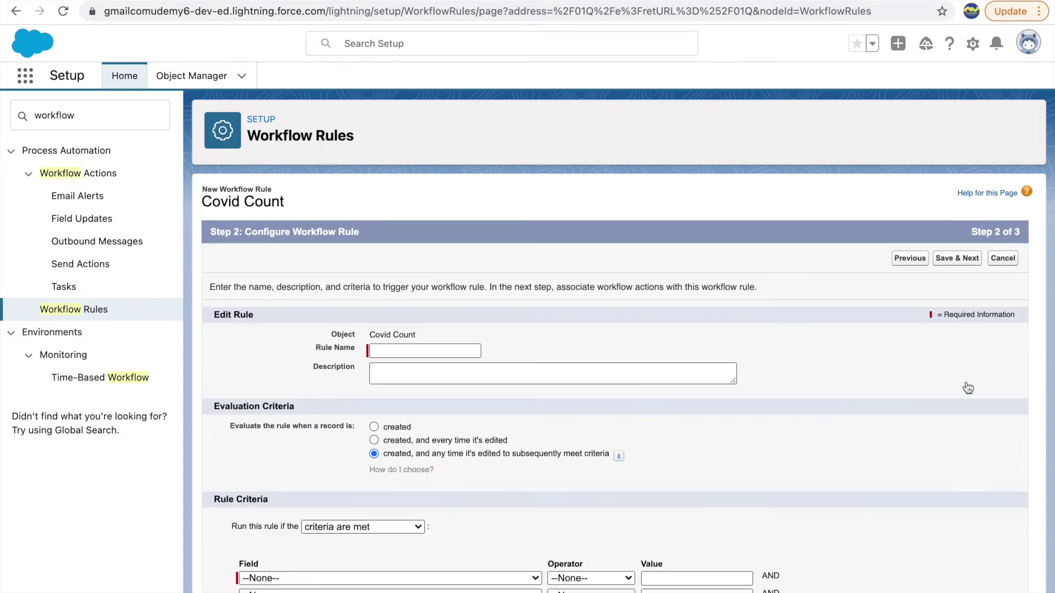
- Examine the rule configuration's name, description, evaluation criteria and rule criteria sections
{"action": "left_click", "coordinate": [418, 350]}
{"action": "left_click", "coordinate": [589, 325]}
{"action": "scroll", "coordinate": [472, 357], "scroll_direction": "down", "scroll_amount": 1}
{"action": "scroll", "coordinate": [472, 362], "scroll_direction": "down", "scroll_amount": 1}
{"action": "left_click", "coordinate": [395, 303]}
{"action": "left_click", "coordinate": [532, 302]}
{"action": "scroll", "coordinate": [478, 318], "scroll_direction": "down", "scroll_amount": 2}
{"action": "left_click", "coordinate": [452, 249]}
{"action": "left_click", "coordinate": [320, 333]}
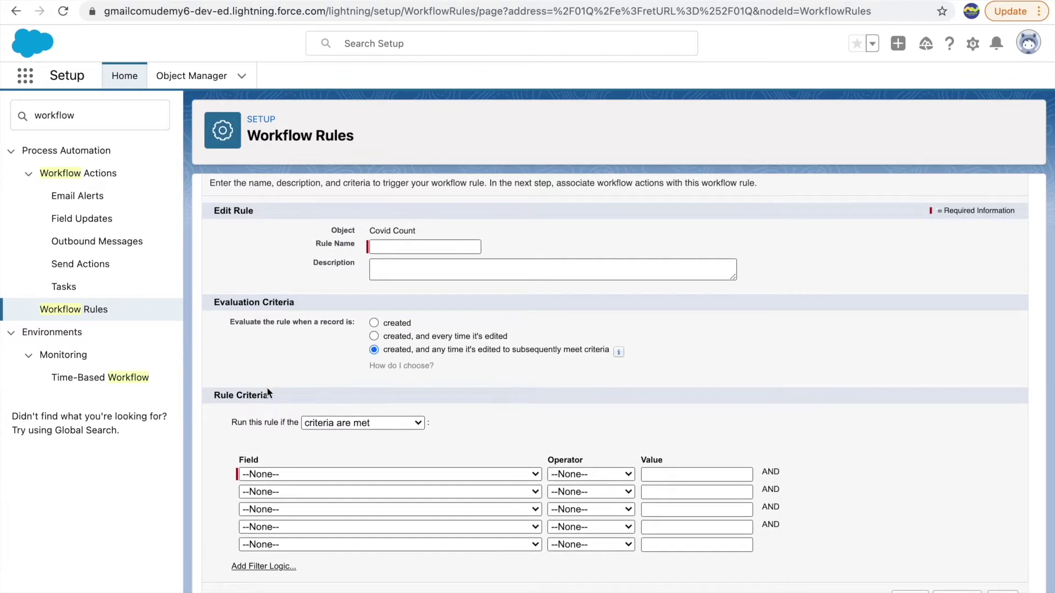
- Name the workflow rule "Populate Day Category to Red"
{"action": "left_click", "coordinate": [390, 242]}
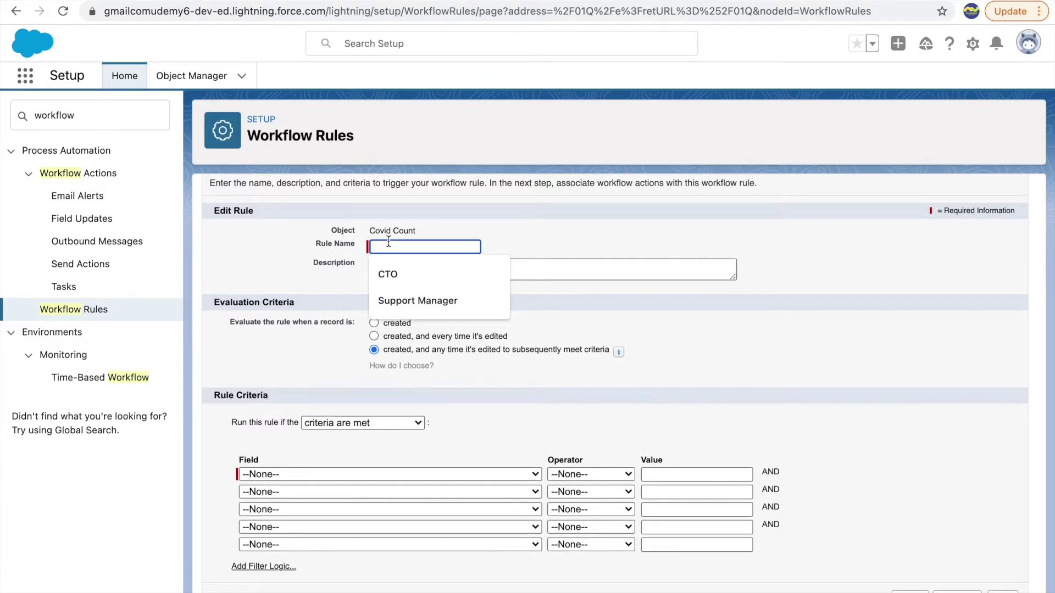
{"action": "type", "text": "Popula"}
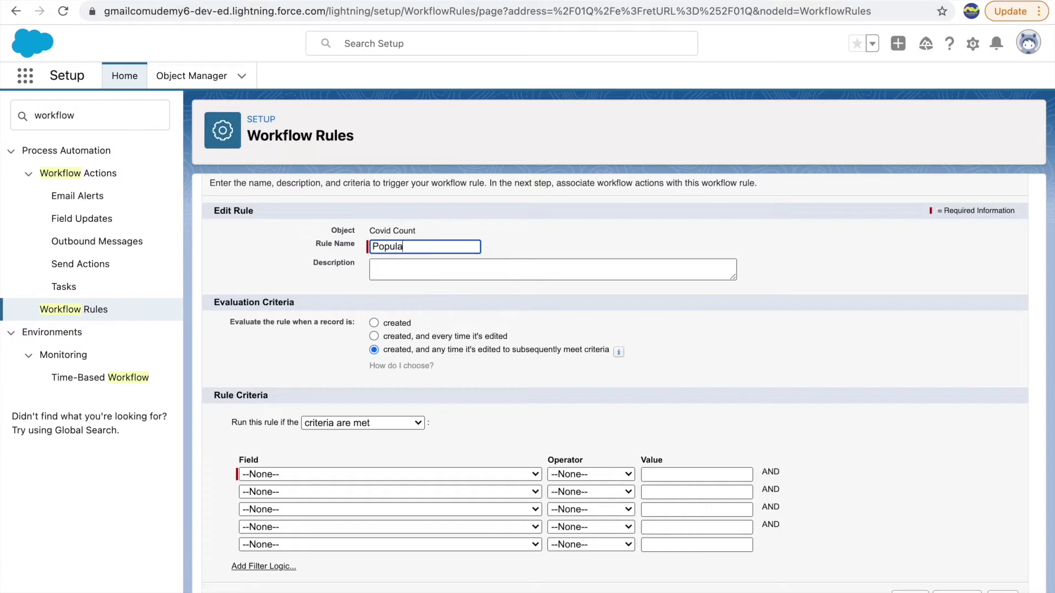
{"action": "type", "text": "te Day Category to Red"}
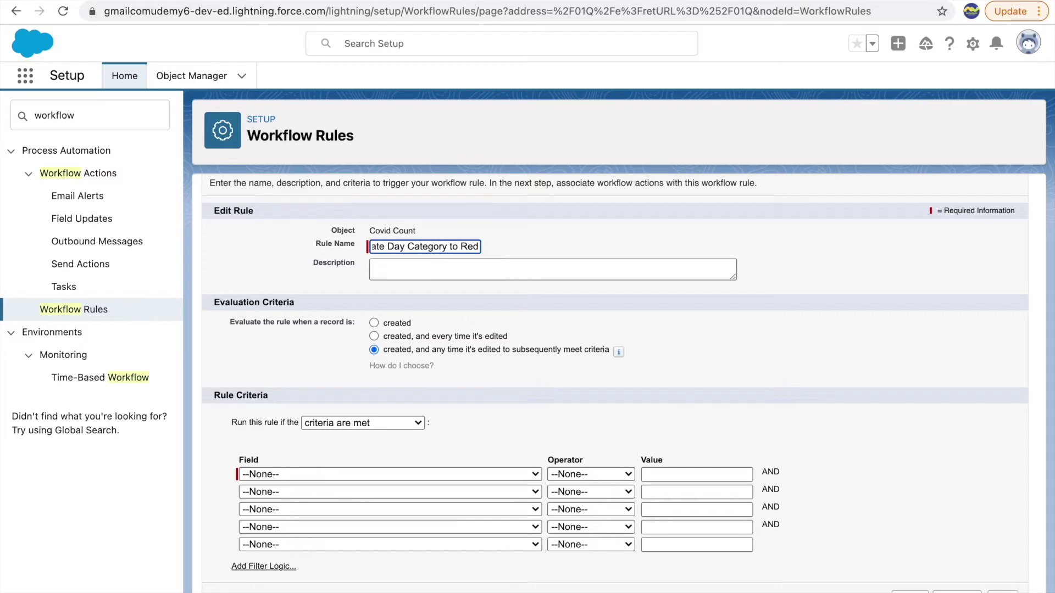
- Describe the workflow rule as "Populate DC to Red if Active Cases are more than 10K"
{"action": "left_click", "coordinate": [513, 267]}
{"action": "type", "text": "Populate DC to Red if Activ"}
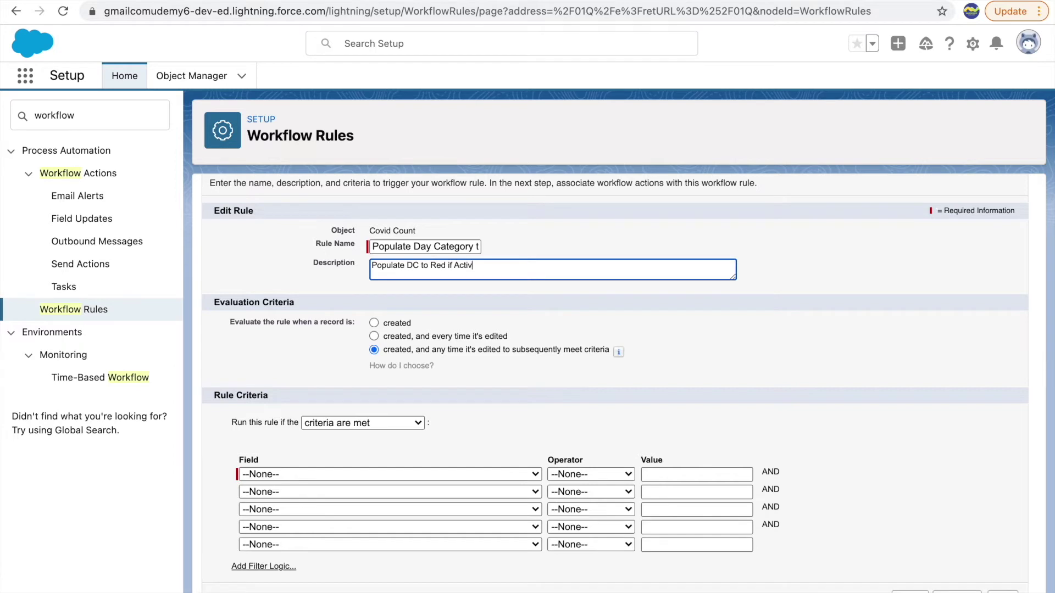
{"action": "type", "text": "e Cases are more than 10K"}
{"action": "double_click", "coordinate": [448, 246]}
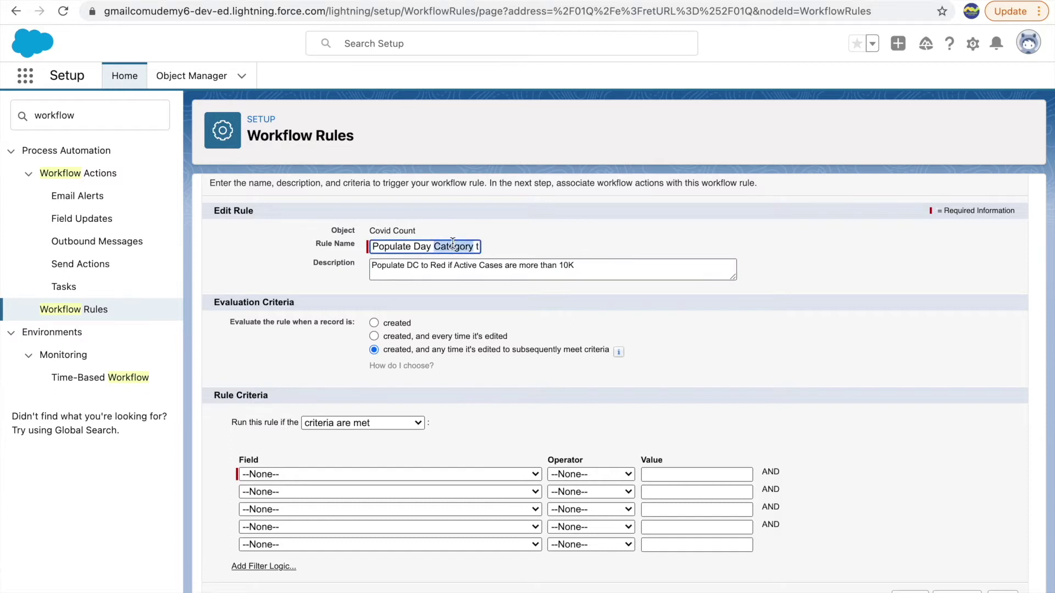
{"action": "left_click", "coordinate": [448, 265]}
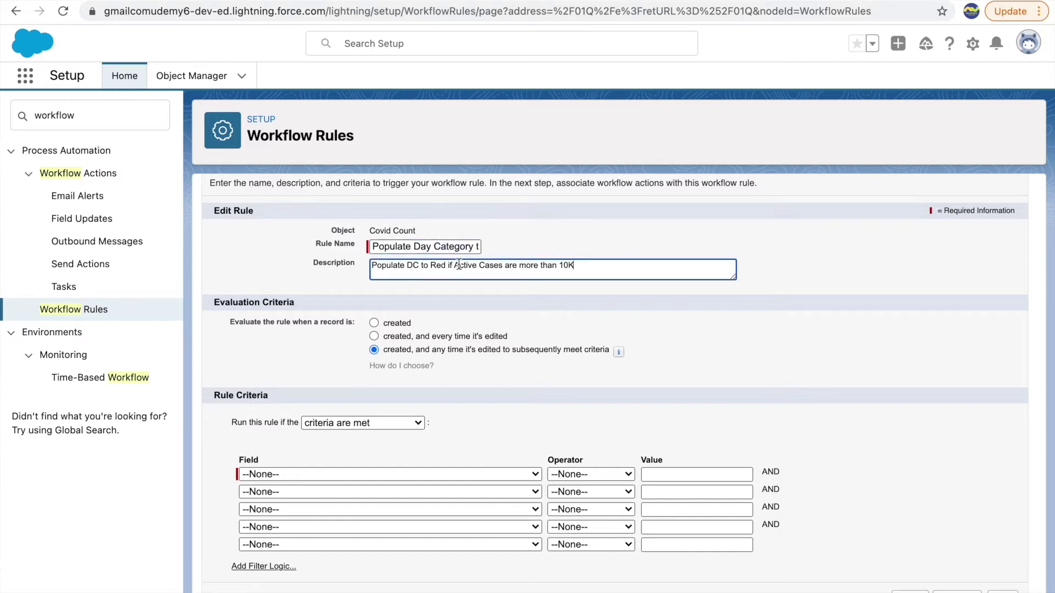
- Try each of the three evaluation options for the rule, finishing on "created"
{"action": "left_click", "coordinate": [417, 322]}
{"action": "left_click_drag", "start_coordinate": [298, 304], "coordinate": [215, 305]}
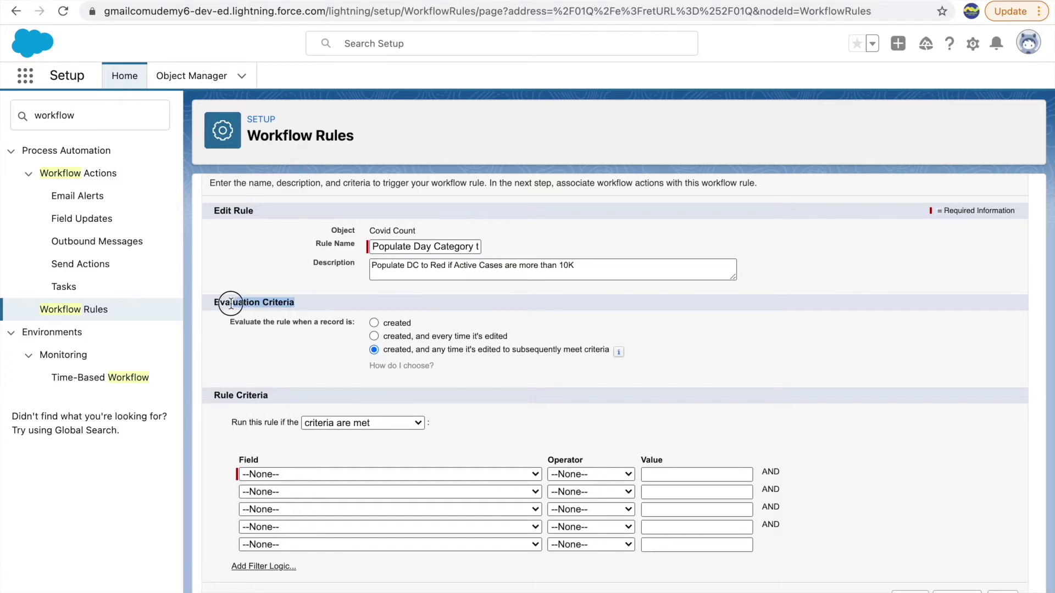
{"action": "left_click", "coordinate": [278, 303]}
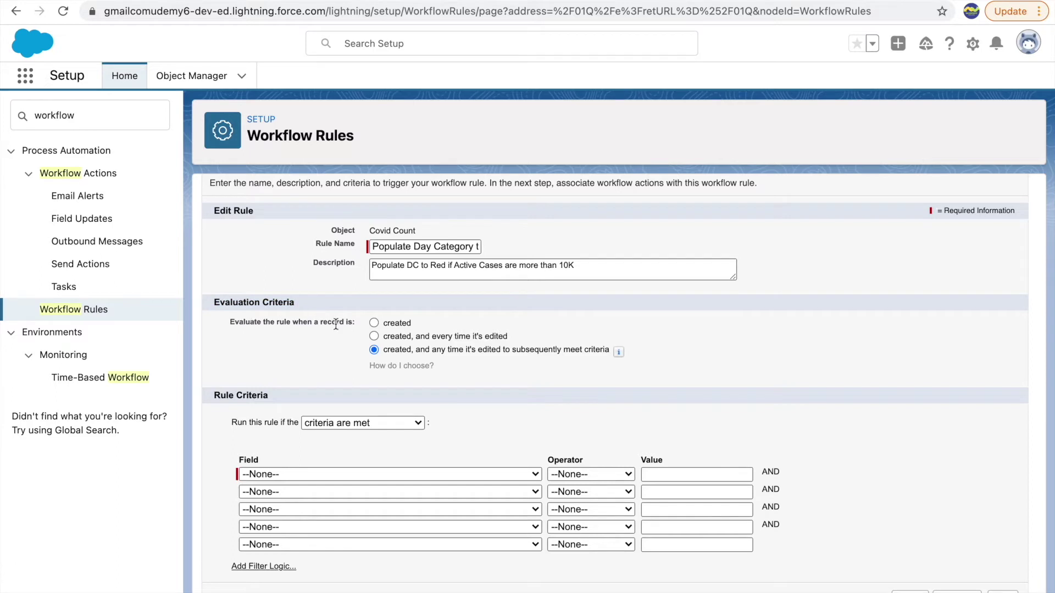
{"action": "left_click", "coordinate": [374, 337]}
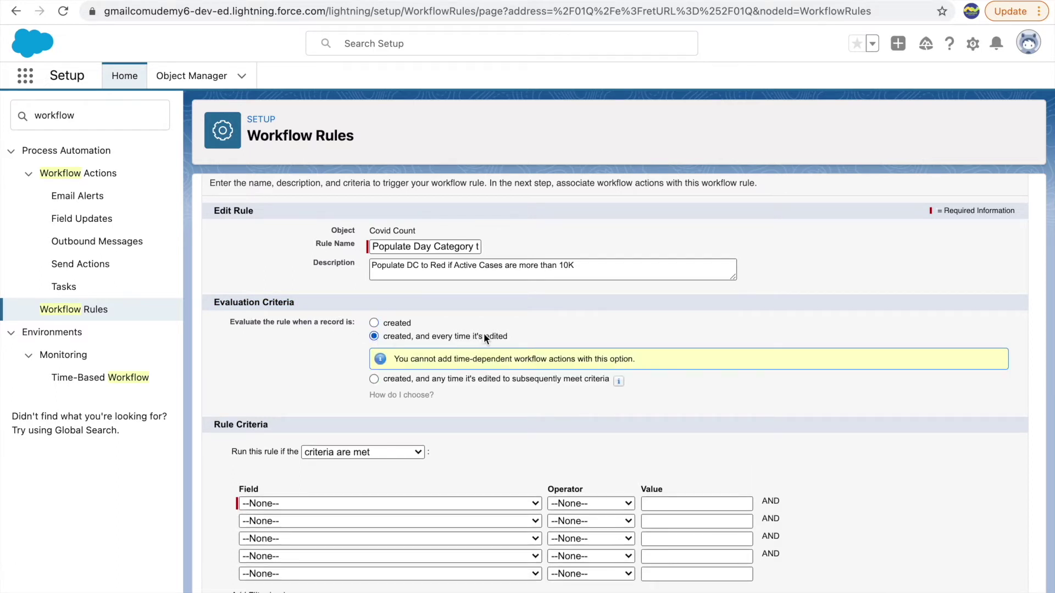
{"action": "left_click_drag", "start_coordinate": [452, 360], "coordinate": [394, 359]}
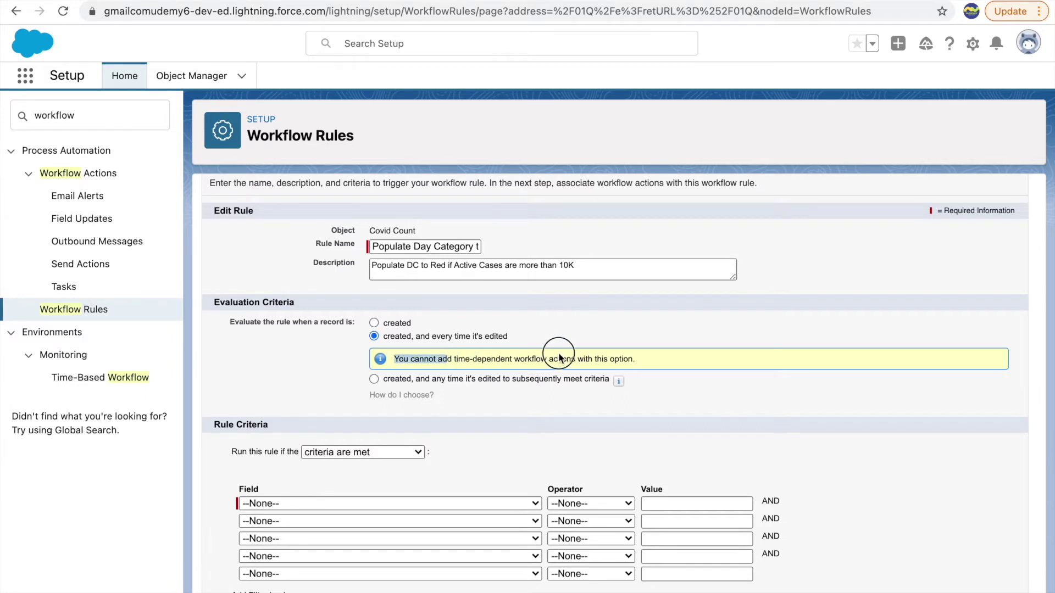
{"action": "left_click", "coordinate": [574, 357]}
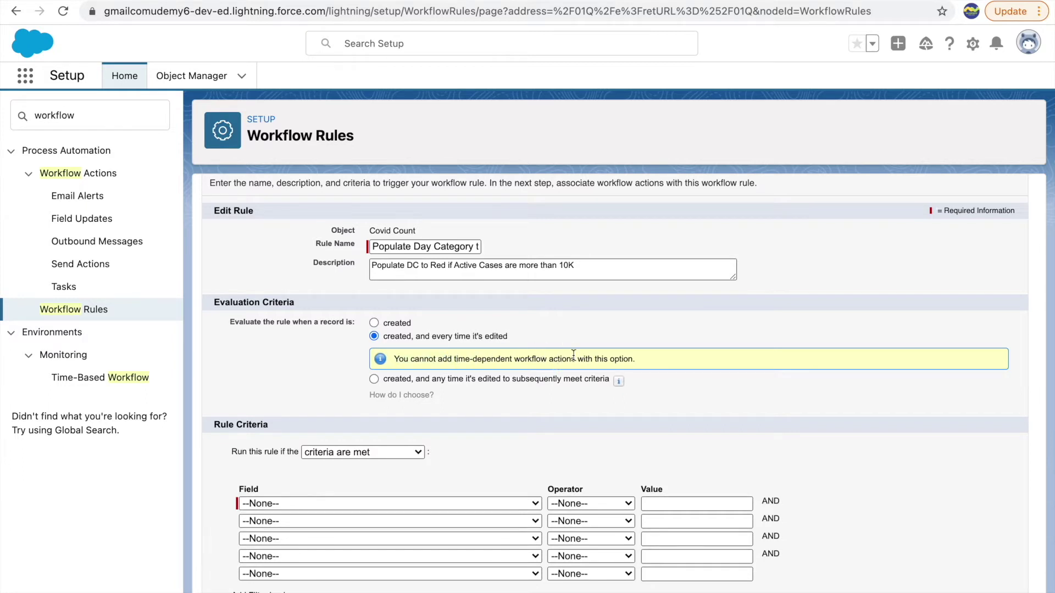
{"action": "left_click", "coordinate": [373, 380]}
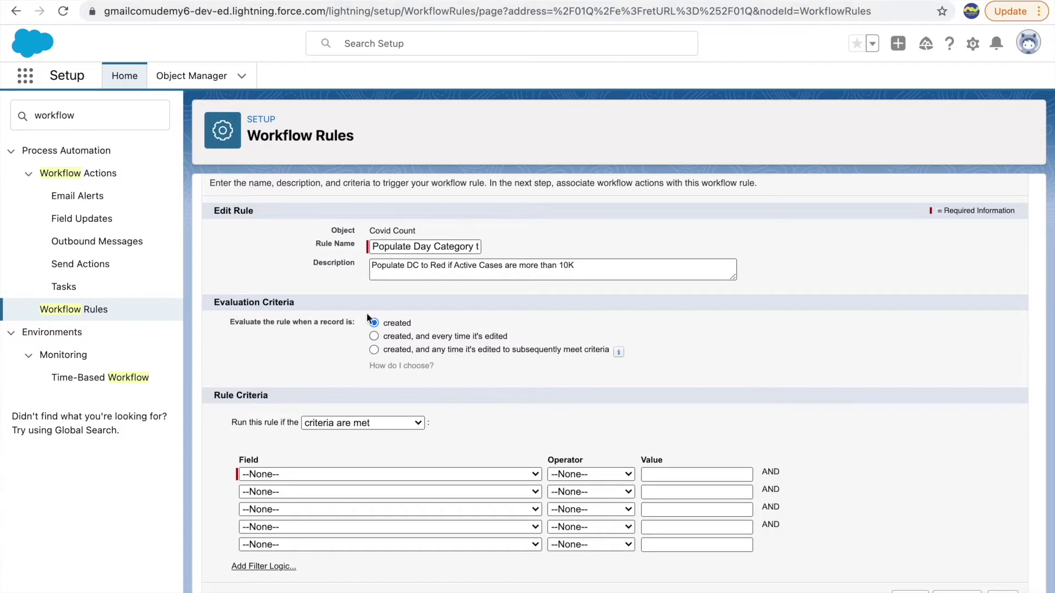
{"action": "scroll", "coordinate": [496, 337], "scroll_direction": "up", "scroll_amount": 3}
{"action": "scroll", "coordinate": [496, 334], "scroll_direction": "down", "scroll_amount": 1}
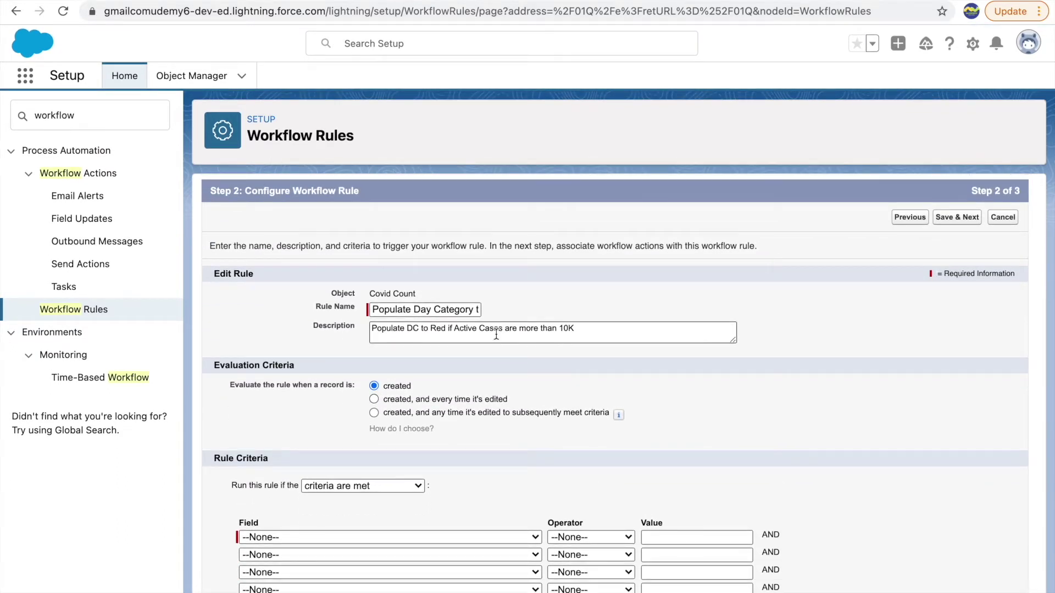
- Compare evaluating on "created, and every time it's edited" with "created, and any time it's edited to subsequently meet criteria", leaving the latter selected
{"action": "left_click", "coordinate": [374, 399]}
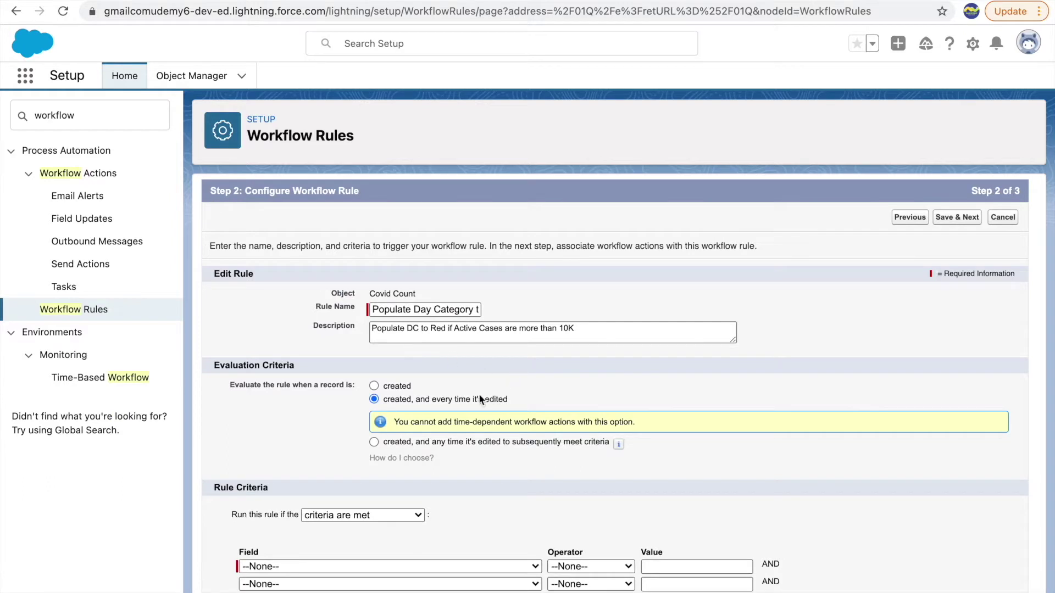
{"action": "left_click", "coordinate": [448, 397]}
{"action": "left_click", "coordinate": [375, 442]}
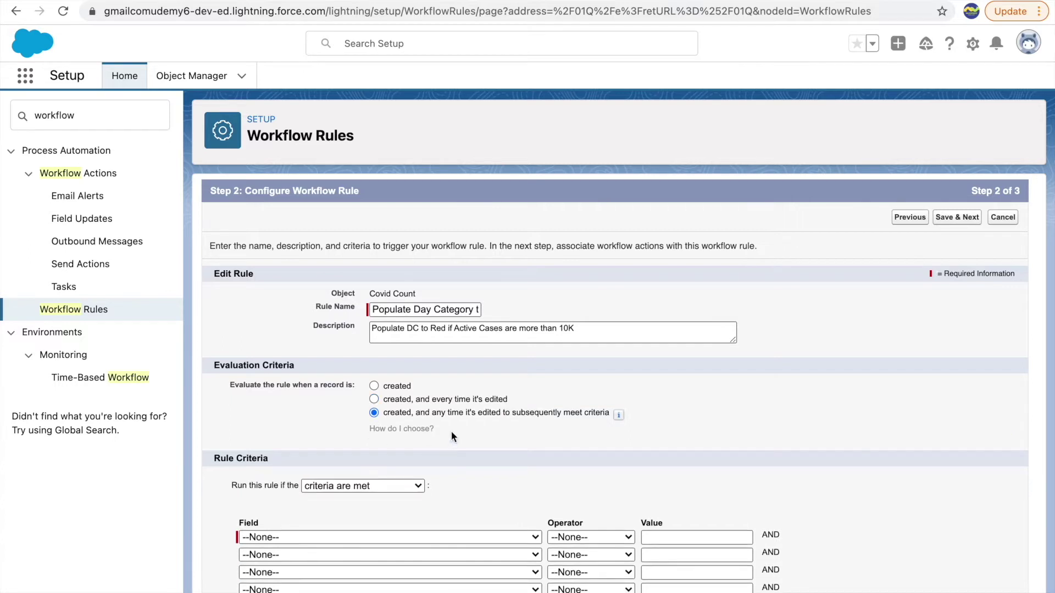
{"action": "double_click", "coordinate": [521, 413]}
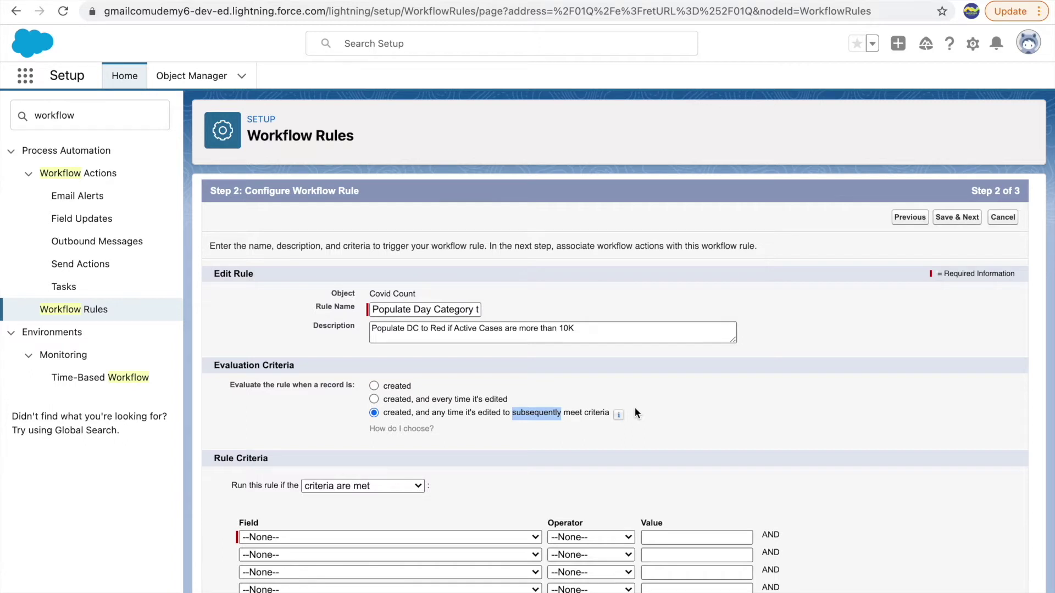
{"action": "left_click", "coordinate": [466, 400]}
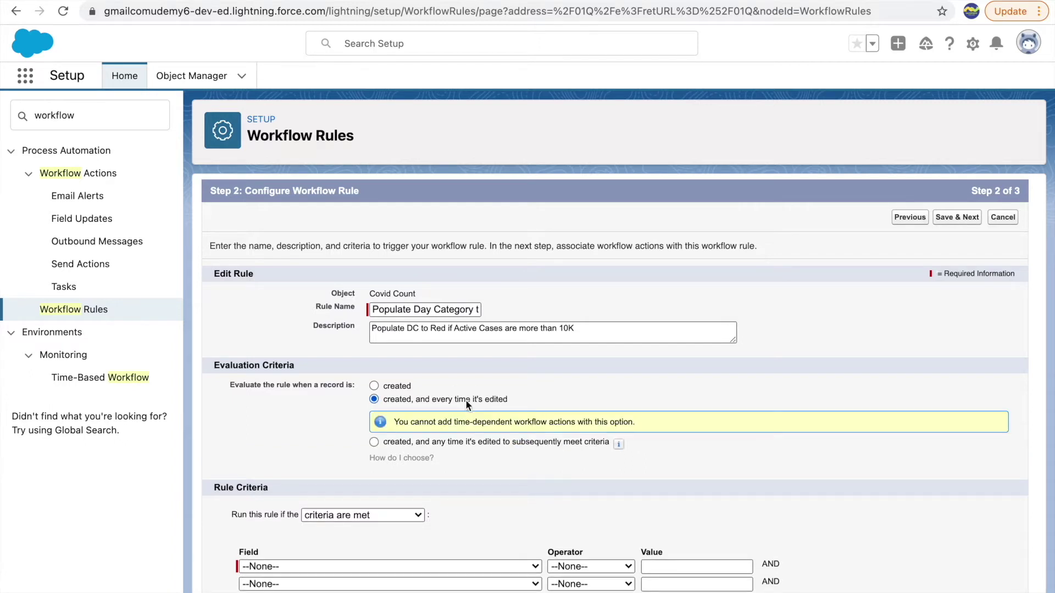
{"action": "left_click", "coordinate": [404, 440]}
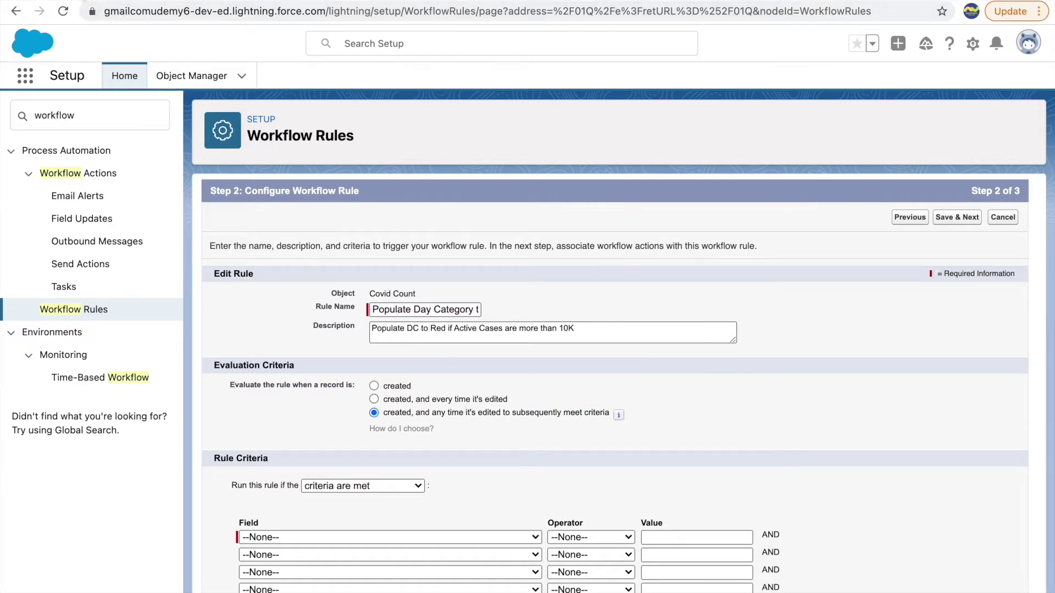
- Check the Active Cases field on Covid Count record CC-0010 against the "subsequently meet criteria" wording of the evaluation option
{"action": "key", "text": "ctrl+shift+Tab"}
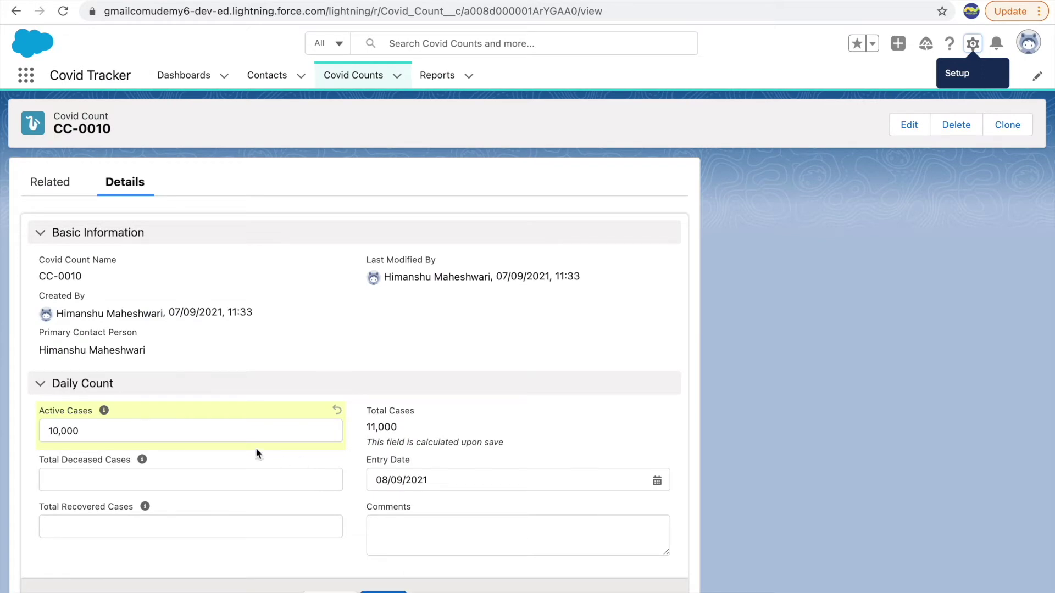
{"action": "left_click", "coordinate": [214, 432]}
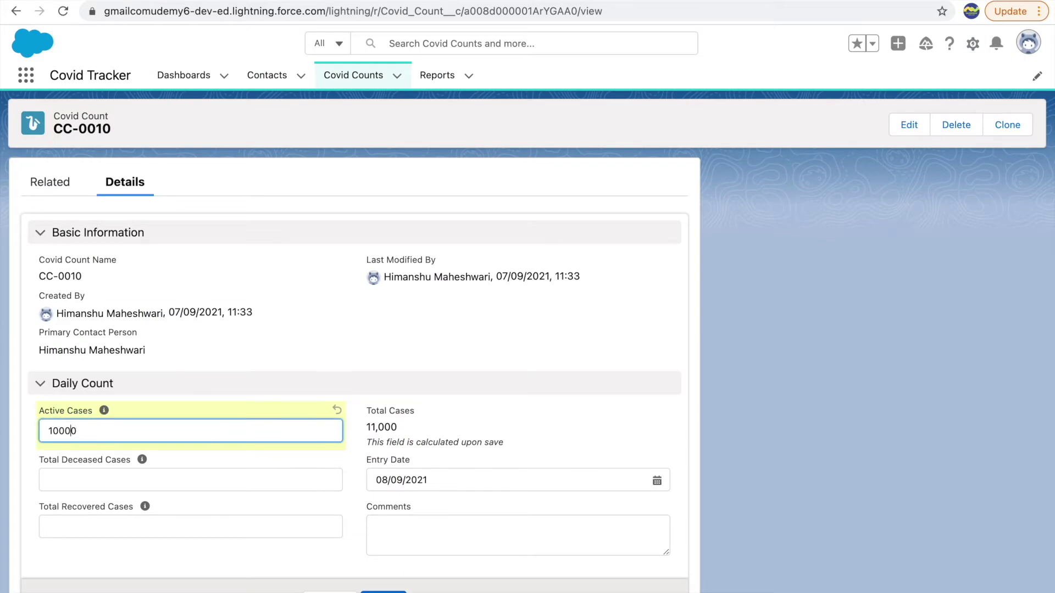
{"action": "key", "text": "ctrl+Tab"}
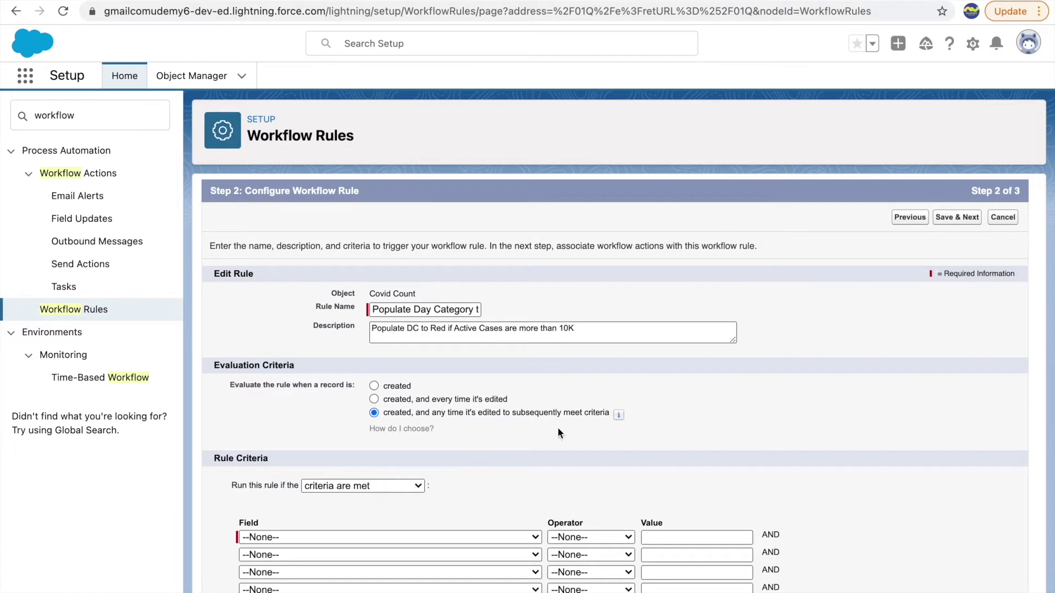
{"action": "left_click_drag", "start_coordinate": [512, 412], "coordinate": [611, 413]}
{"action": "left_click", "coordinate": [694, 409]}
{"action": "scroll", "coordinate": [343, 519], "scroll_direction": "down", "scroll_amount": 2}
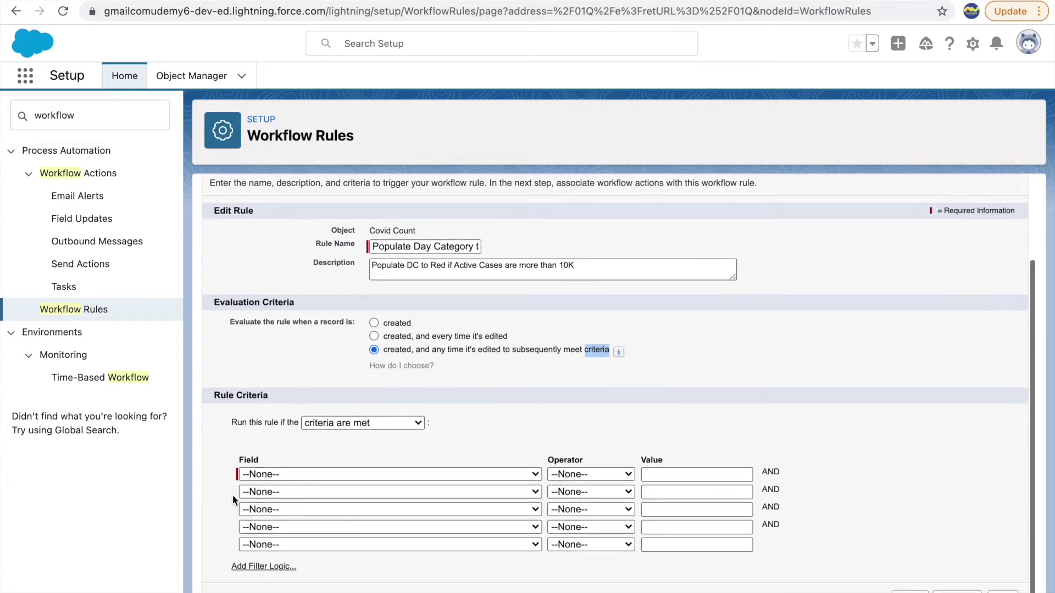
- Set the rule to be evaluated when a record is created, and every time it's edited
{"action": "left_click", "coordinate": [518, 436]}
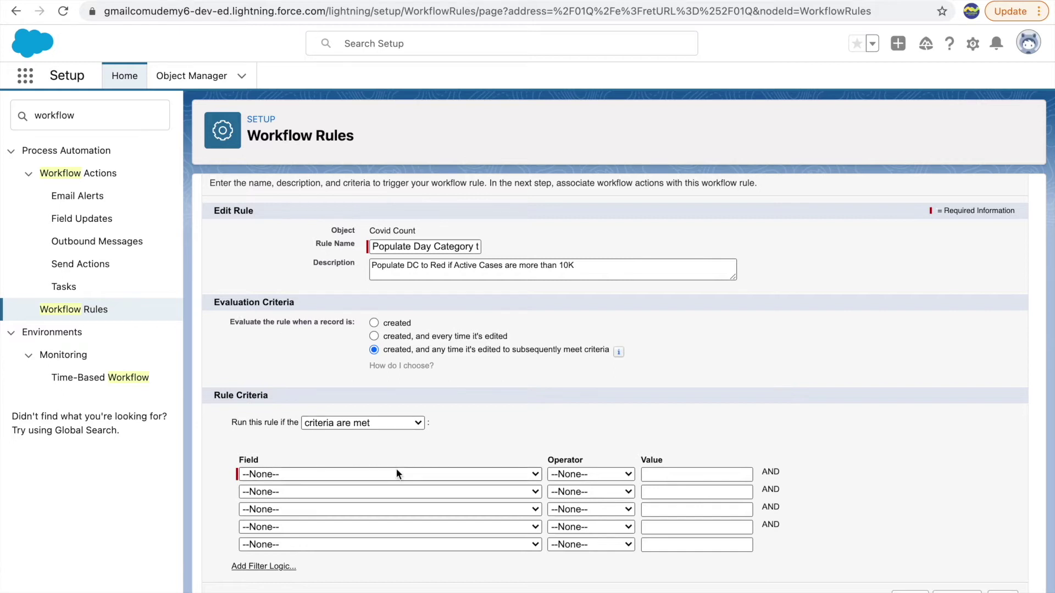
{"action": "left_click", "coordinate": [352, 473]}
{"action": "left_click", "coordinate": [496, 415]}
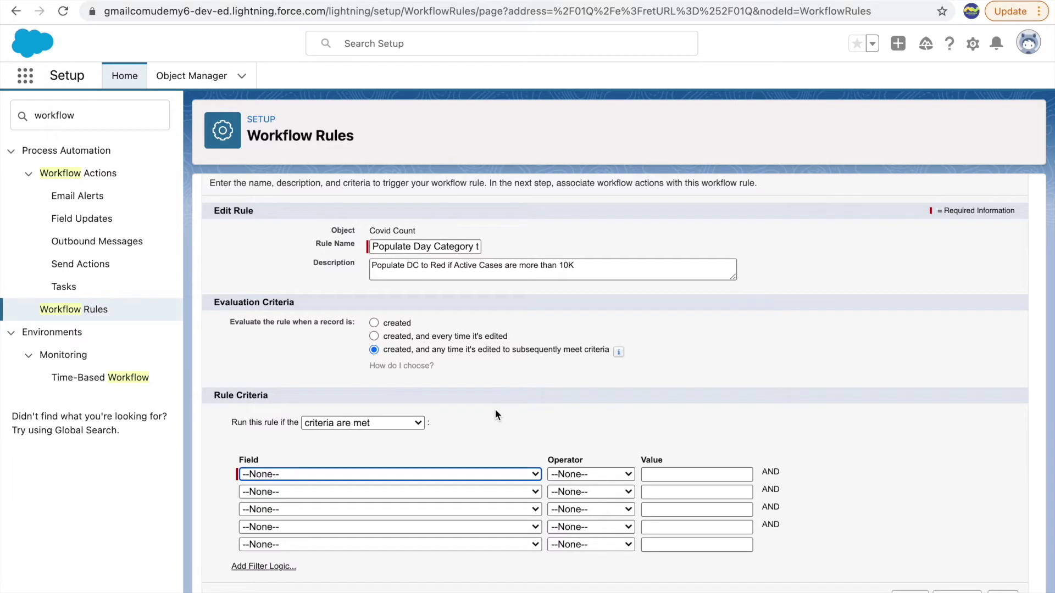
{"action": "left_click", "coordinate": [373, 336]}
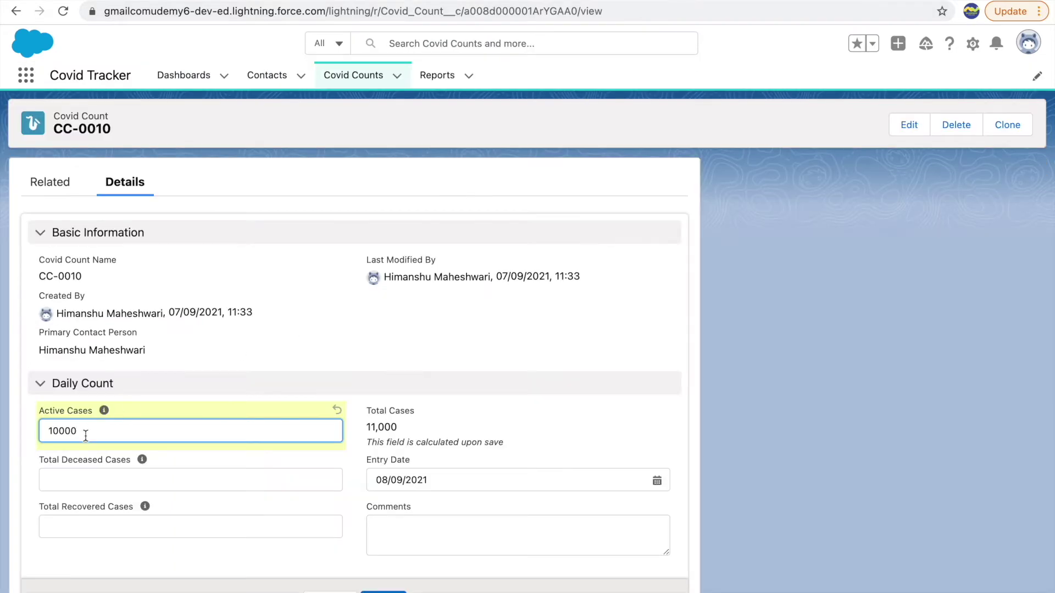
- Set Active Cases to 0 in the open edit form of Covid Count record CC-0010
{"action": "double_click", "coordinate": [86, 435]}
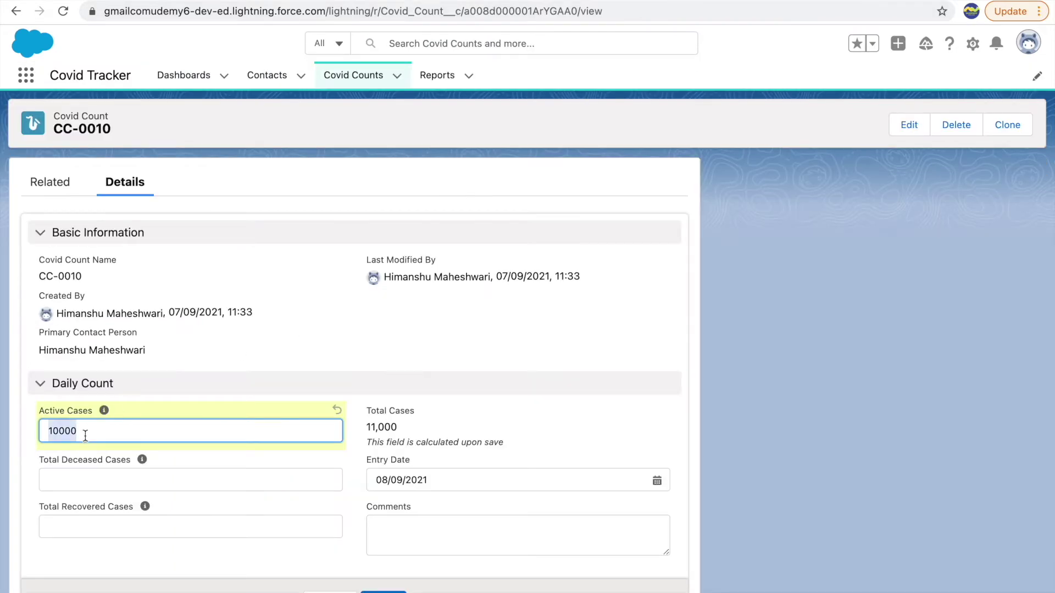
{"action": "key", "text": "Left"}
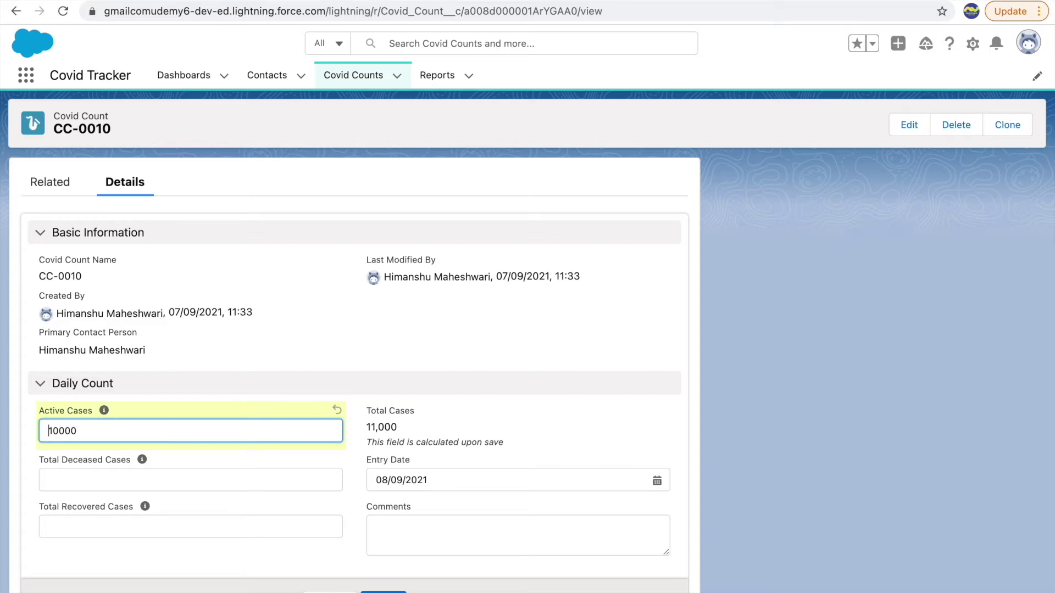
{"action": "key", "text": "BackSpace"}
{"action": "key", "text": "BackSpace"}
{"action": "left_click", "coordinate": [247, 385]}
{"action": "left_click", "coordinate": [207, 392]}
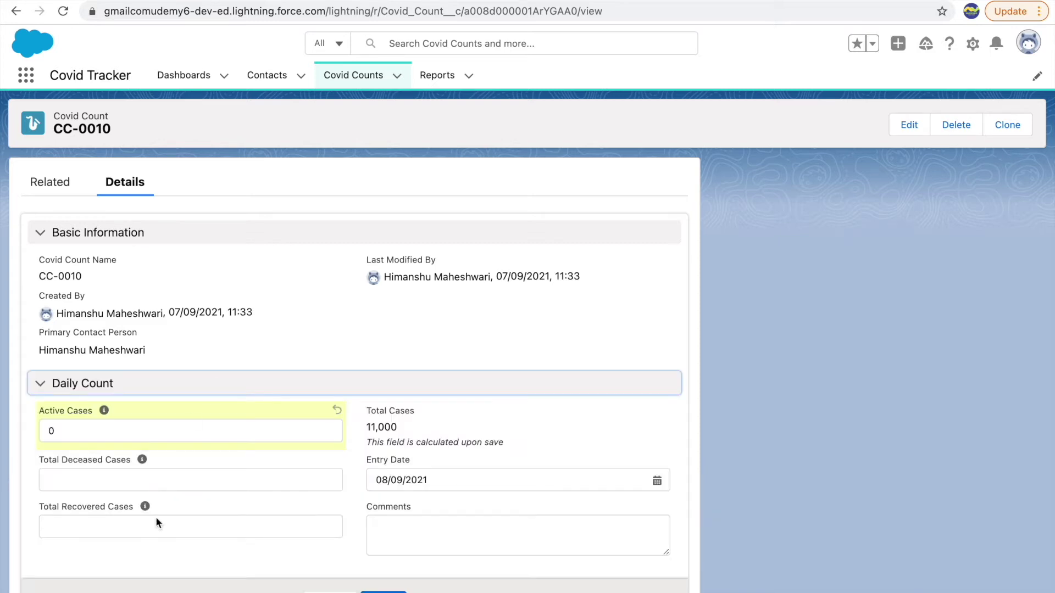
- View the available Day Category options on record CC-0010 without choosing one
{"action": "scroll", "coordinate": [159, 521], "scroll_direction": "down", "scroll_amount": 2}
{"action": "left_click", "coordinate": [114, 516]}
{"action": "left_click", "coordinate": [369, 468]}
{"action": "left_click", "coordinate": [128, 524]}
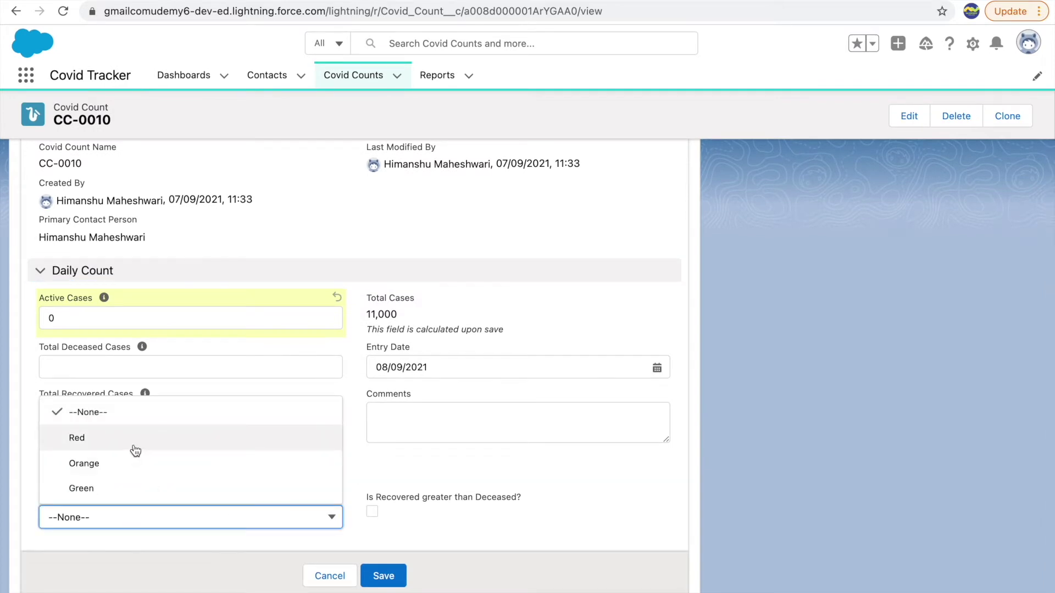
{"action": "left_click", "coordinate": [383, 470]}
- Set the workflow rule's criteria to Covid Count: Active Cases greater than 10000, and save to proceed to the workflow actions
{"action": "left_click", "coordinate": [251, 1]}
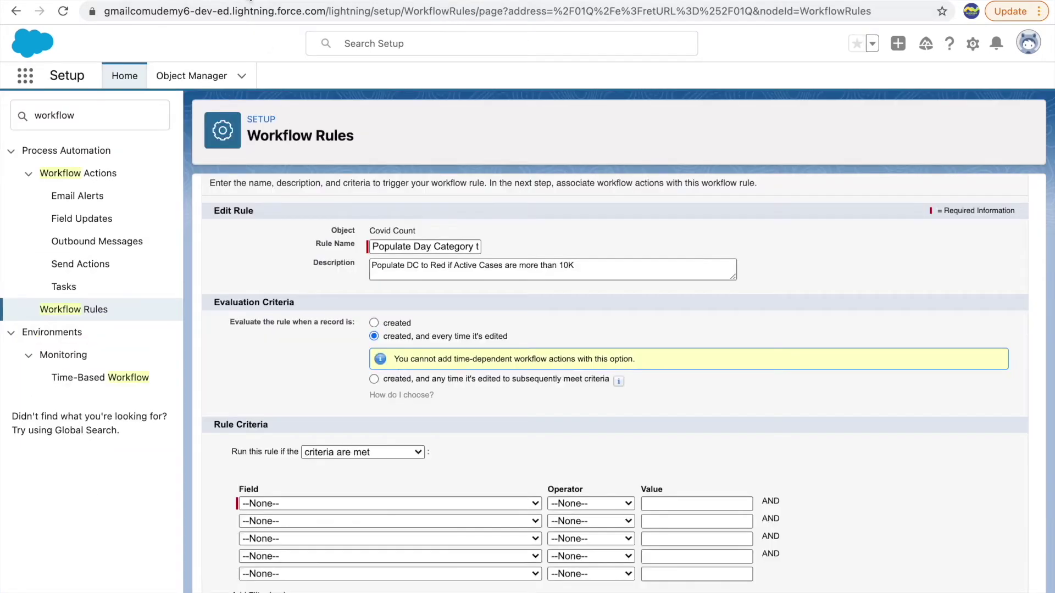
{"action": "scroll", "coordinate": [282, 463], "scroll_direction": "down", "scroll_amount": 1}
{"action": "left_click", "coordinate": [282, 475]}
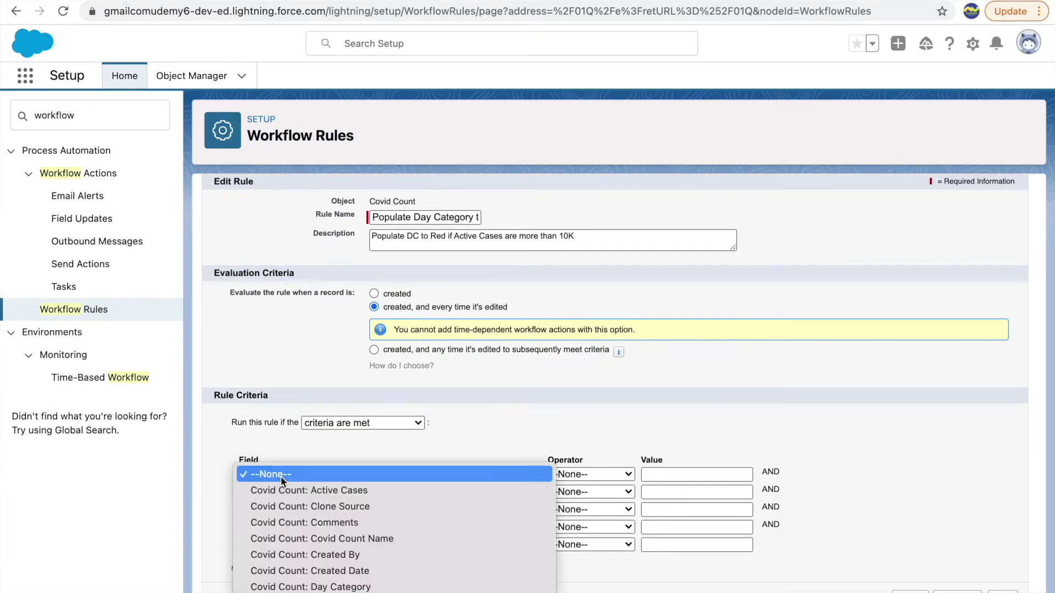
{"action": "left_click", "coordinate": [333, 494]}
{"action": "left_click", "coordinate": [579, 472]}
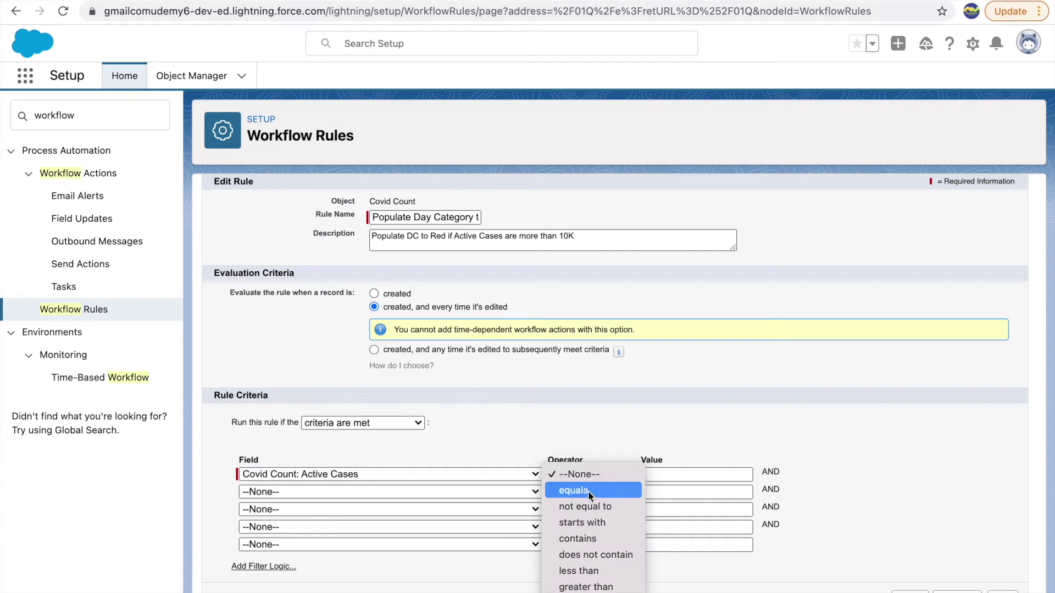
{"action": "left_click", "coordinate": [584, 586]}
{"action": "left_click", "coordinate": [660, 475]}
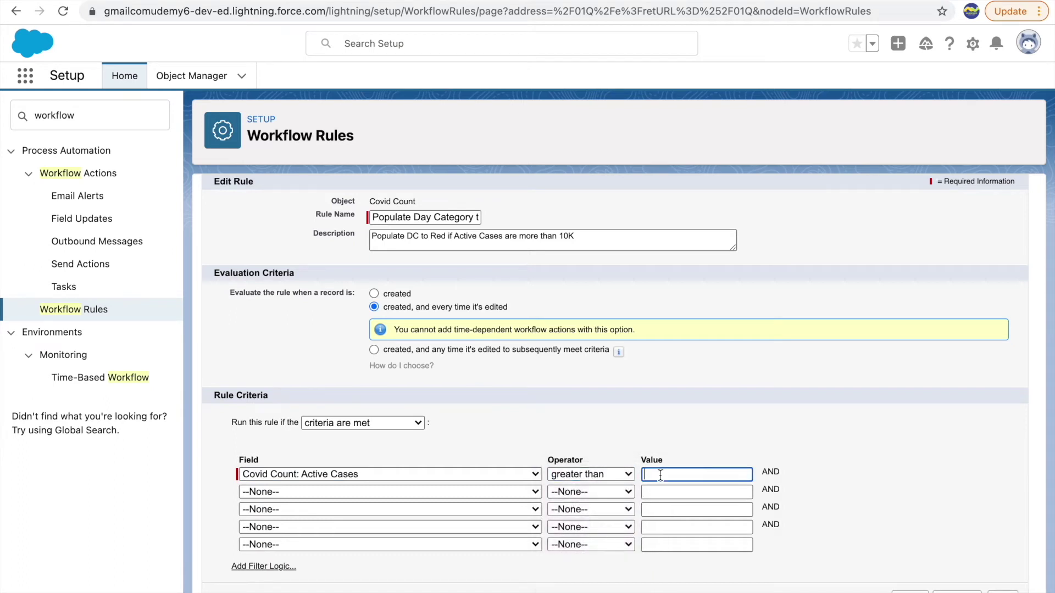
{"action": "type", "text": "10000"}
{"action": "left_click", "coordinate": [820, 447]}
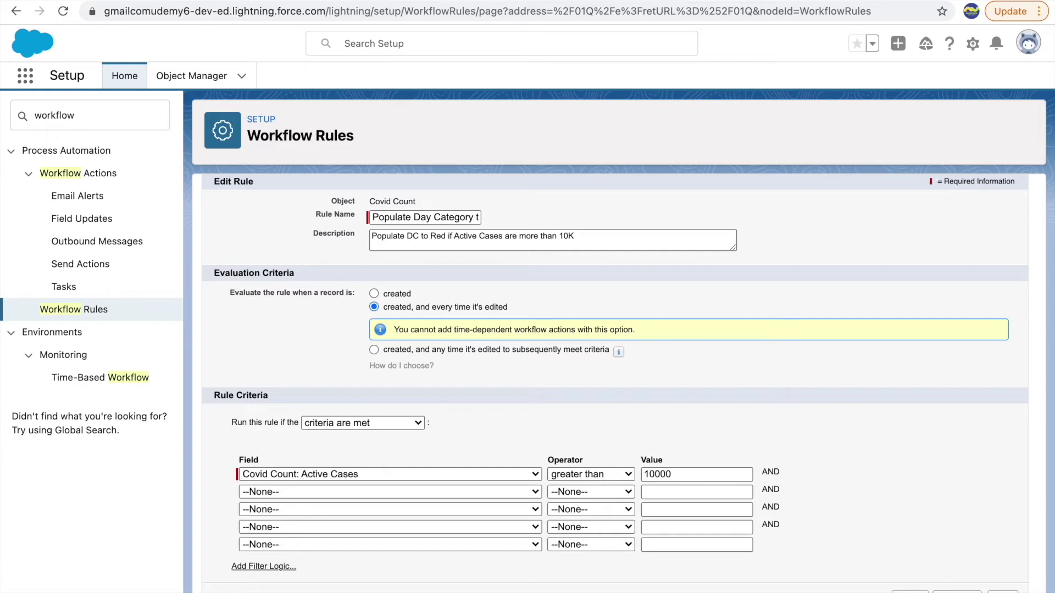
{"action": "key", "text": "Return"}
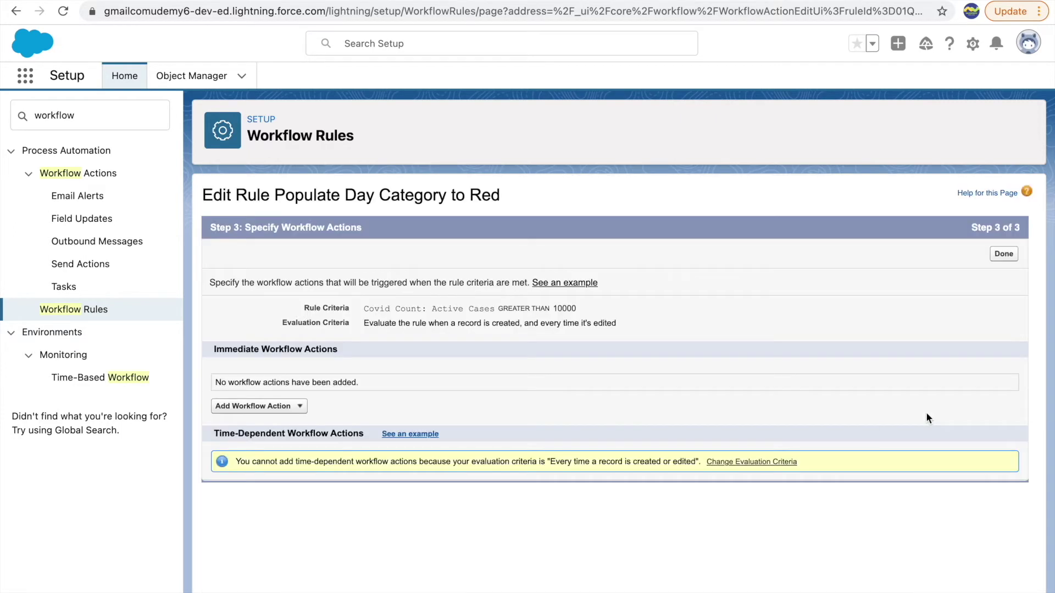
- Review the rule criteria summary and the types of immediate workflow action that can be added
{"action": "left_click", "coordinate": [266, 408]}
{"action": "left_click_drag", "start_coordinate": [429, 308], "coordinate": [588, 310]}
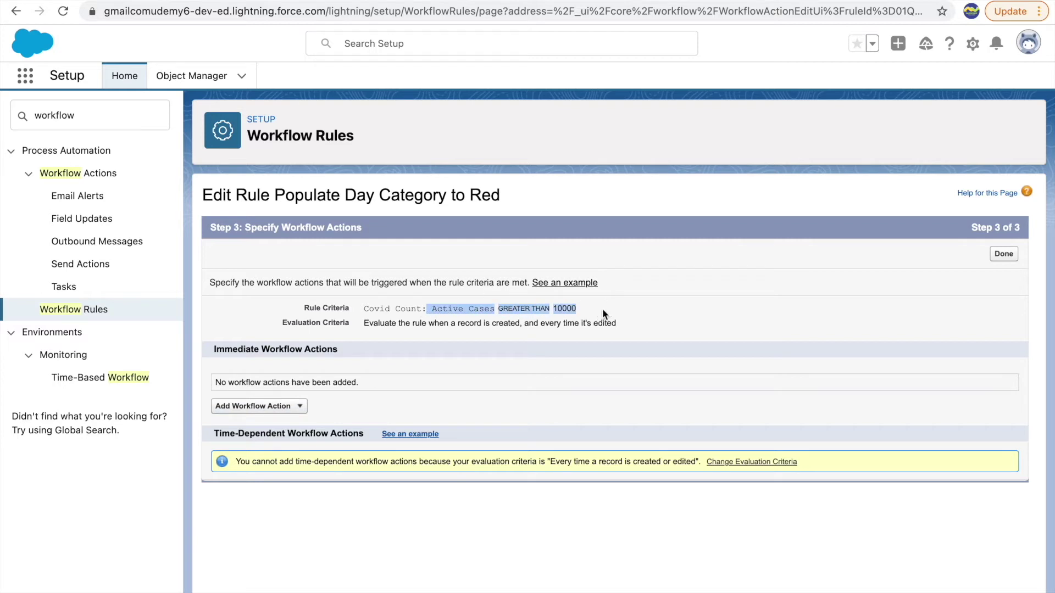
{"action": "left_click", "coordinate": [642, 306]}
{"action": "left_click_drag", "start_coordinate": [433, 306], "coordinate": [572, 306]}
{"action": "left_click", "coordinate": [611, 308]}
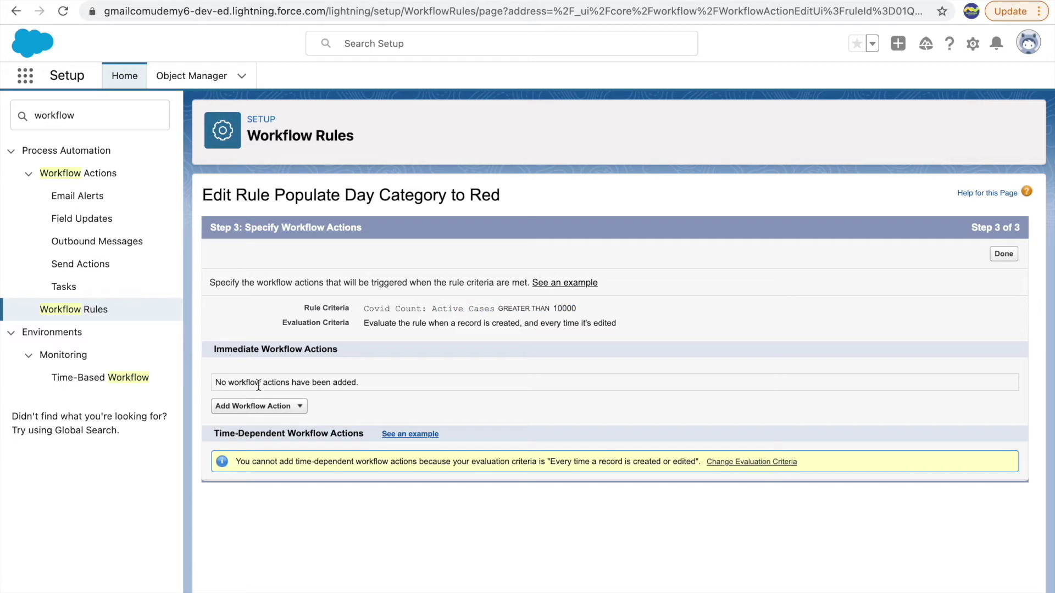
{"action": "left_click", "coordinate": [248, 406]}
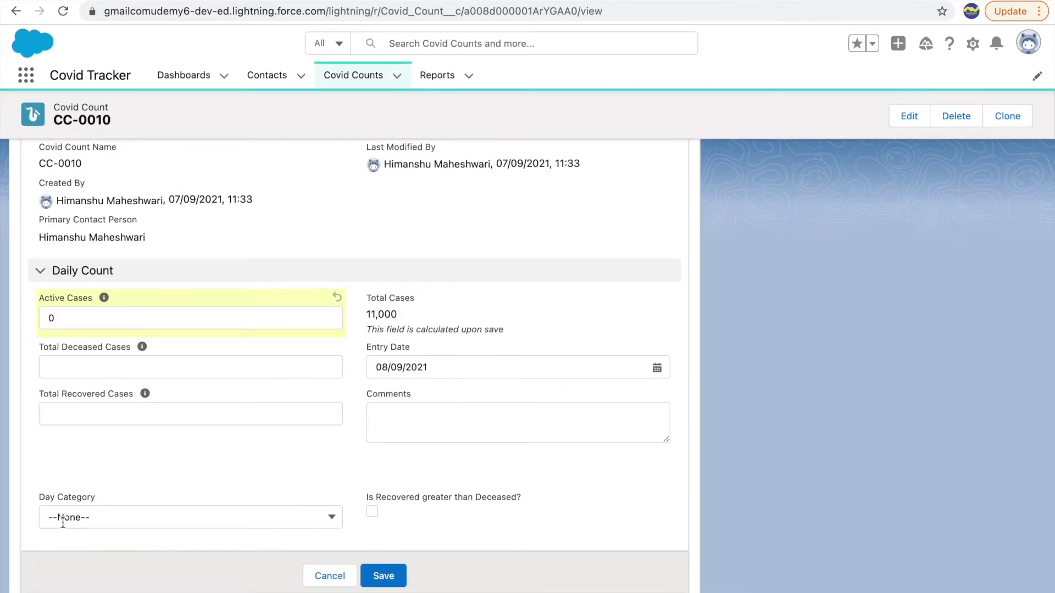
- Add a new field update action to the workflow rule, targeting the Day Category field of Covid Count
{"action": "left_click", "coordinate": [125, 518]}
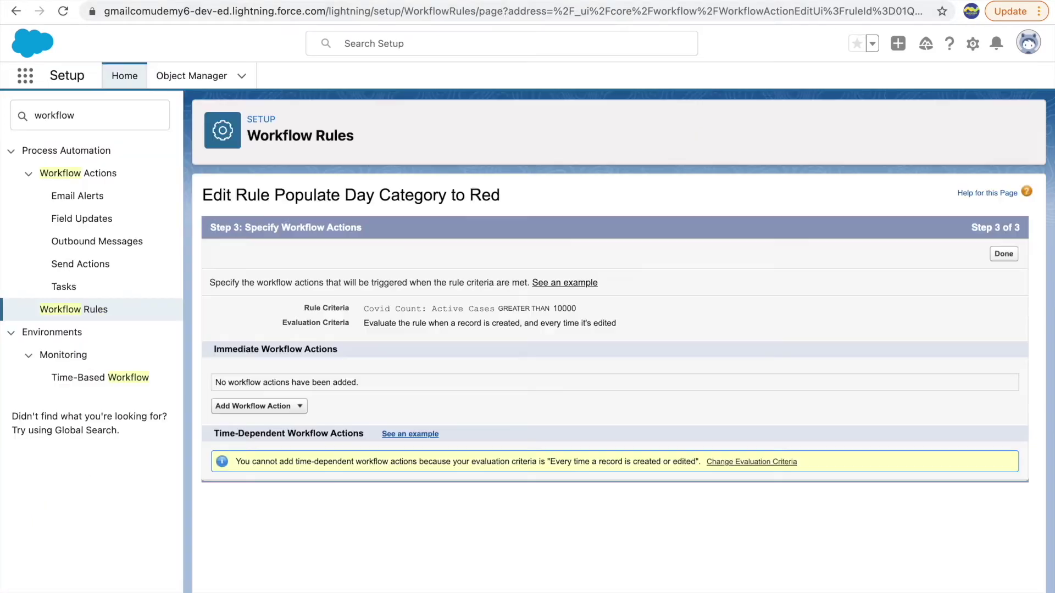
{"action": "left_click", "coordinate": [288, 412]}
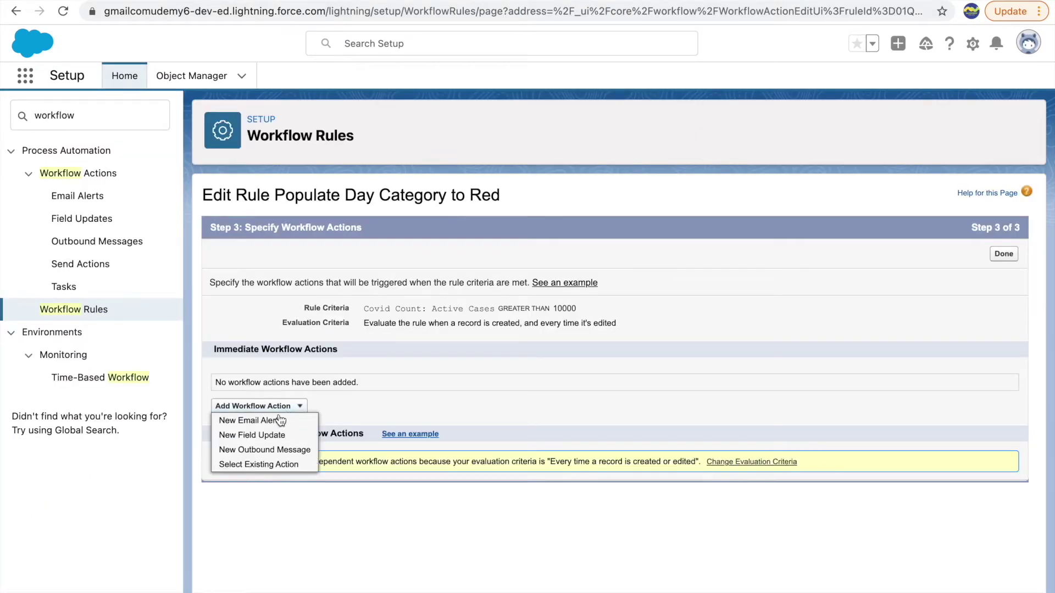
{"action": "left_click", "coordinate": [245, 437]}
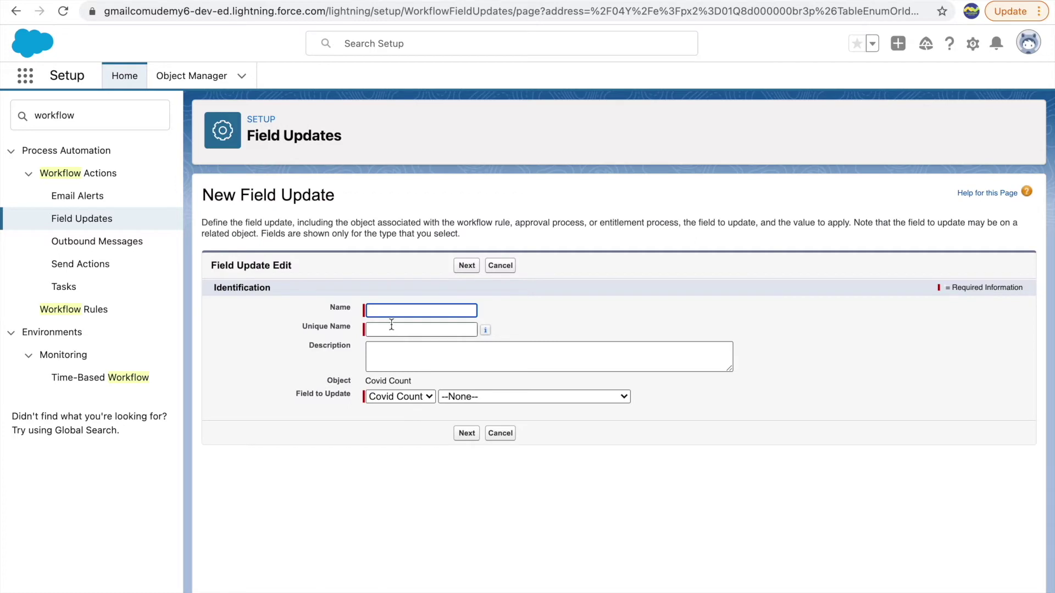
{"action": "left_click", "coordinate": [472, 394]}
{"action": "left_click", "coordinate": [477, 493]}
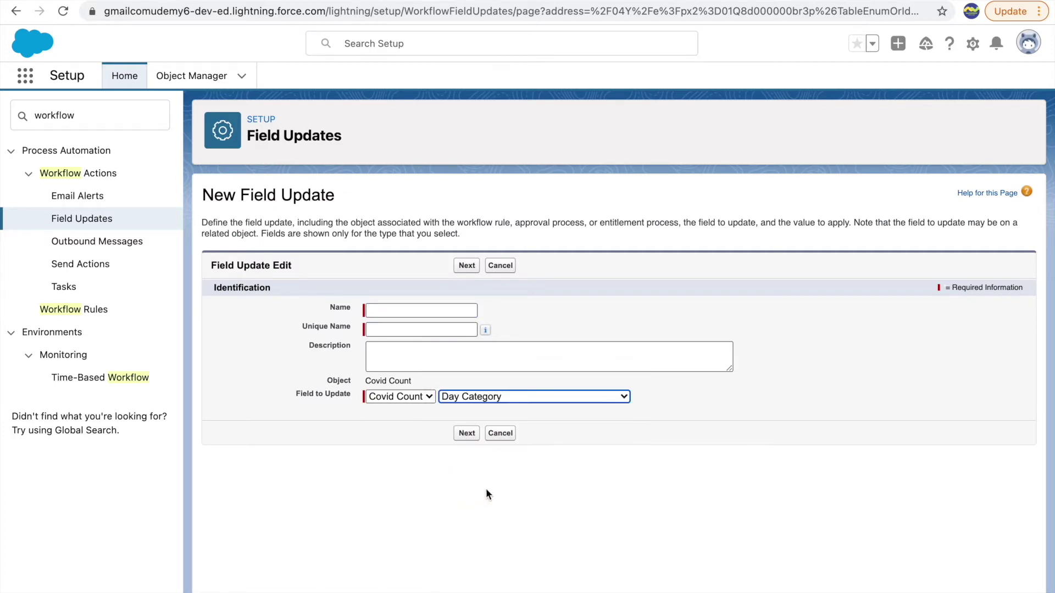
- Set the field update to apply the specific picklist value Red
{"action": "double_click", "coordinate": [420, 522]}
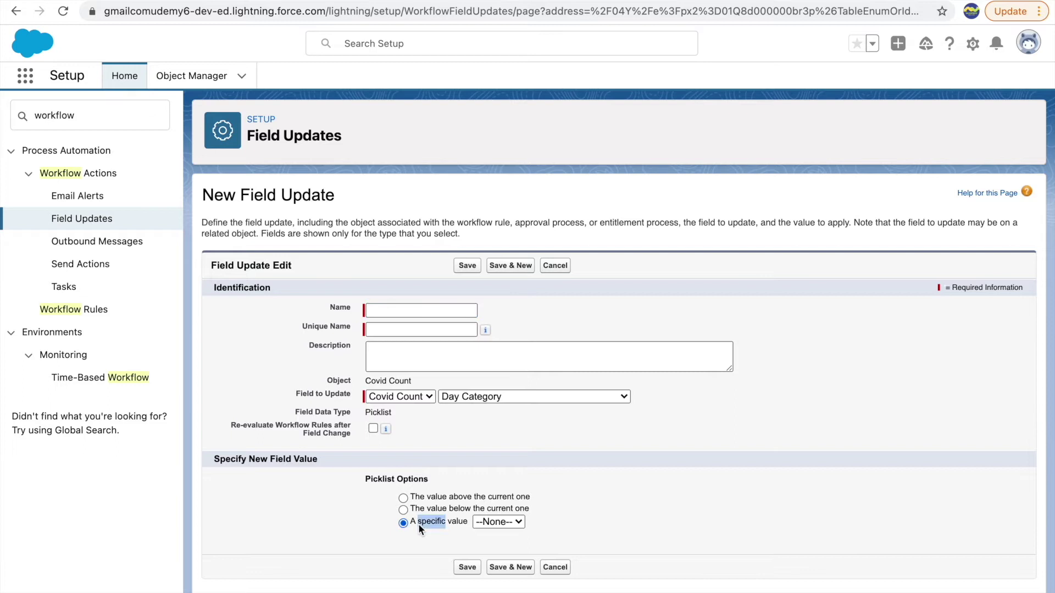
{"action": "left_click", "coordinate": [498, 521]}
{"action": "left_click", "coordinate": [509, 537]}
- Name the field update Populate Day Category to Red, let the unique name fill in, and save it
{"action": "left_click", "coordinate": [390, 312]}
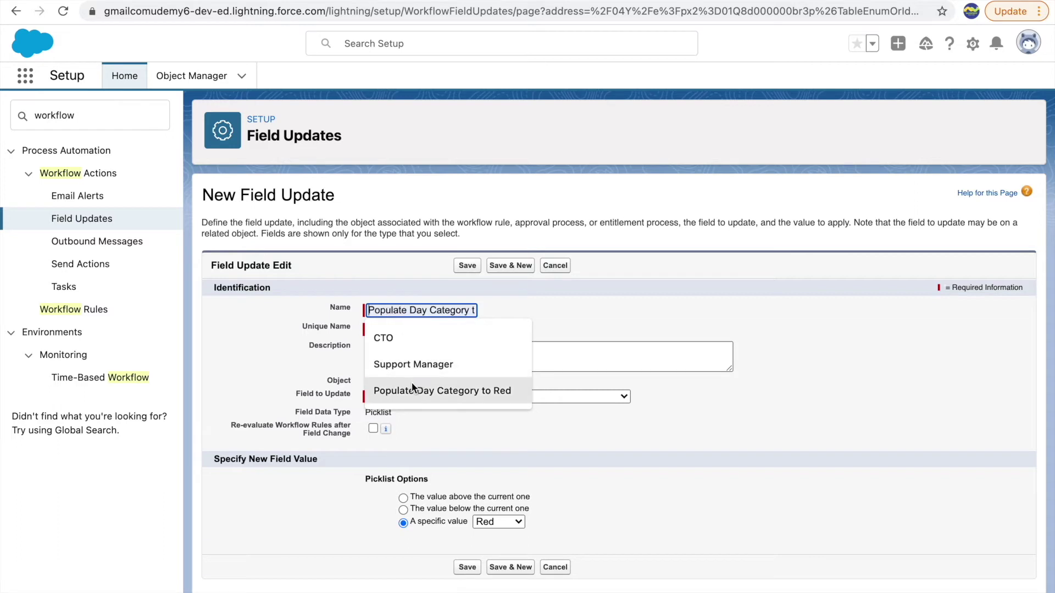
{"action": "left_click", "coordinate": [472, 390]}
{"action": "key", "text": "Tab"}
{"action": "left_click", "coordinate": [440, 362]}
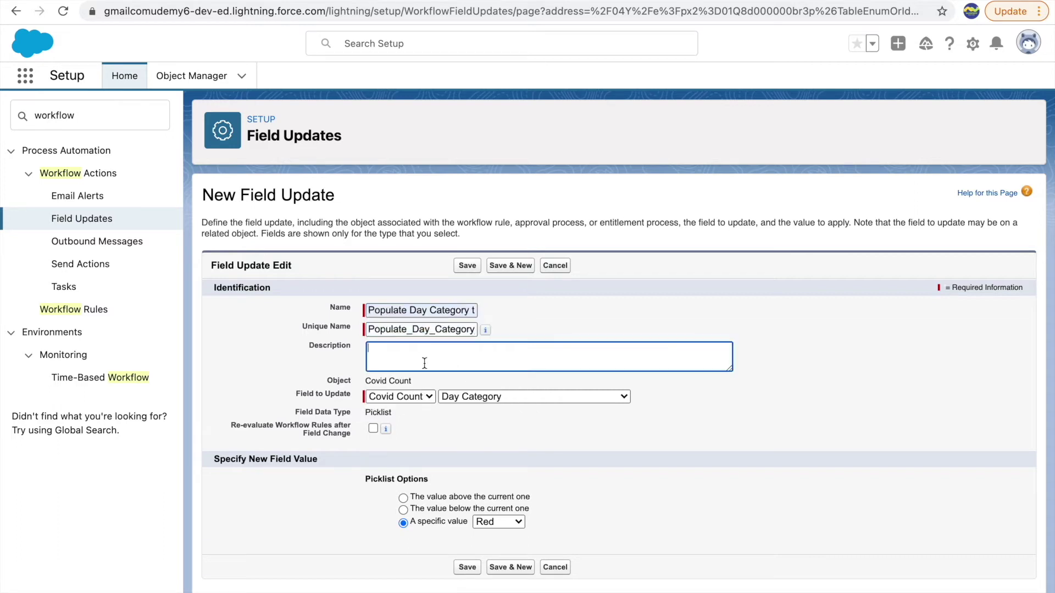
{"action": "left_click", "coordinate": [466, 266]}
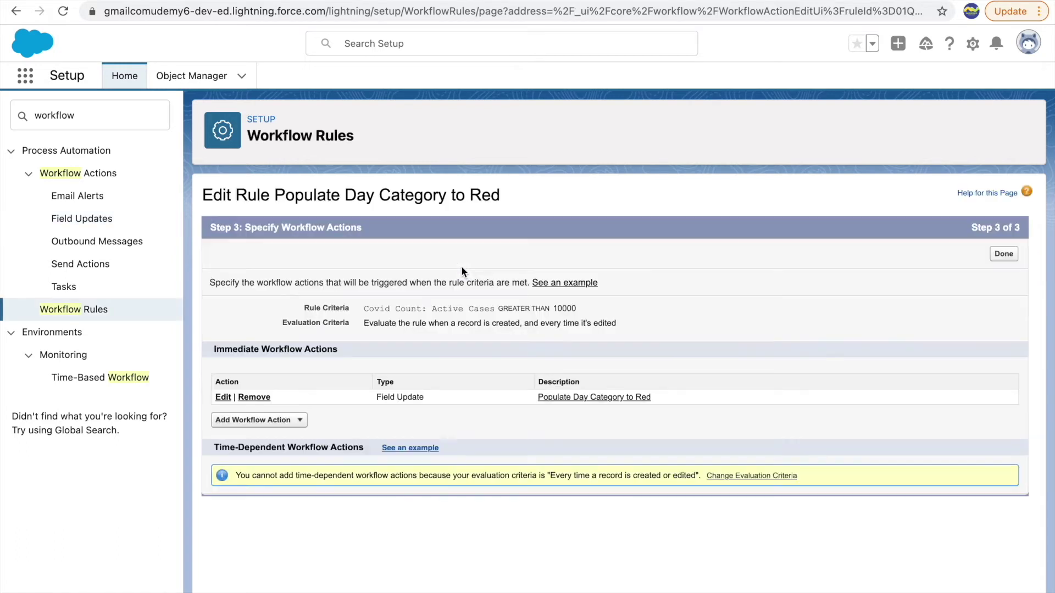
- Finish specifying the rule's workflow actions and activate the Populate Day Category to Red rule
{"action": "left_click_drag", "start_coordinate": [375, 401], "coordinate": [438, 394]}
{"action": "left_click", "coordinate": [439, 395]}
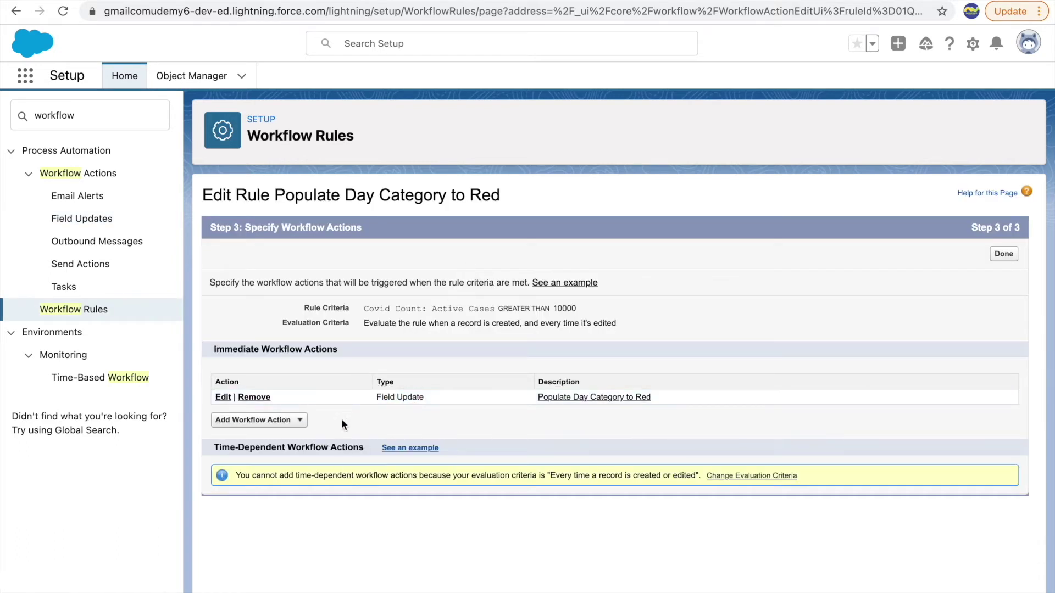
{"action": "left_click", "coordinate": [278, 421]}
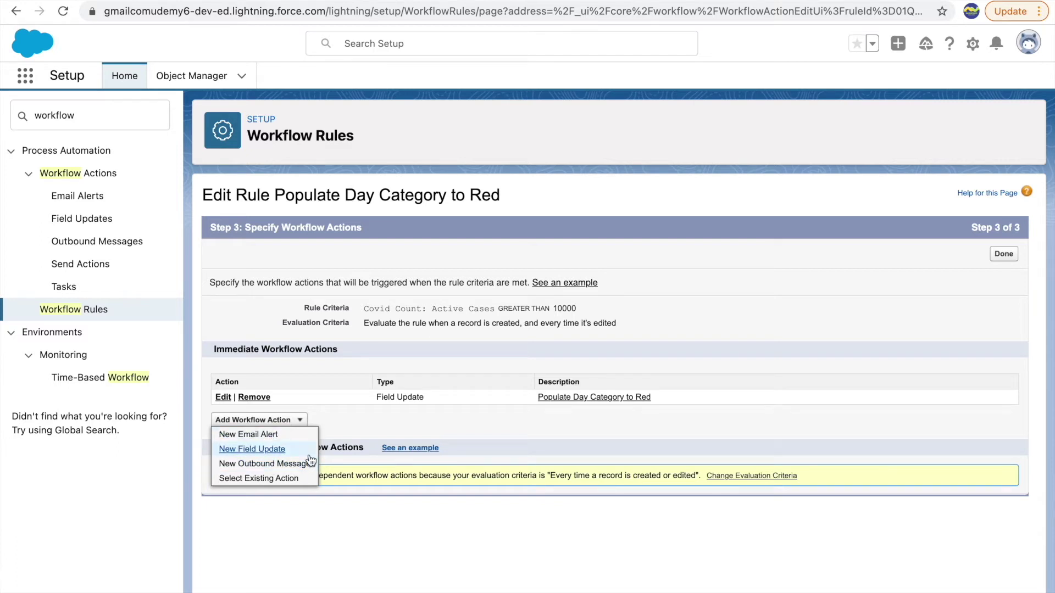
{"action": "left_click", "coordinate": [350, 502]}
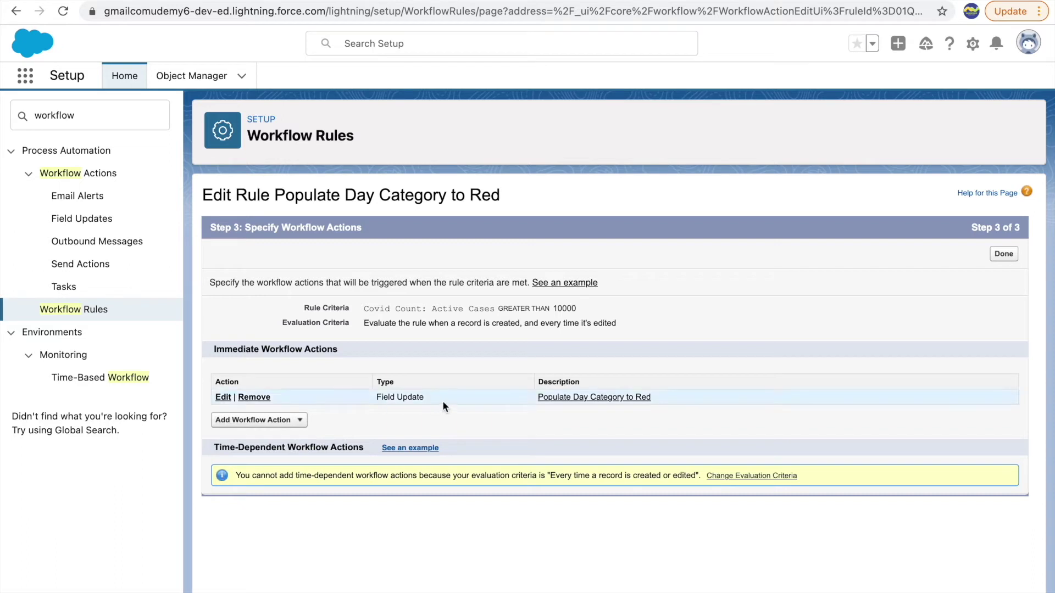
{"action": "left_click", "coordinate": [1004, 255]}
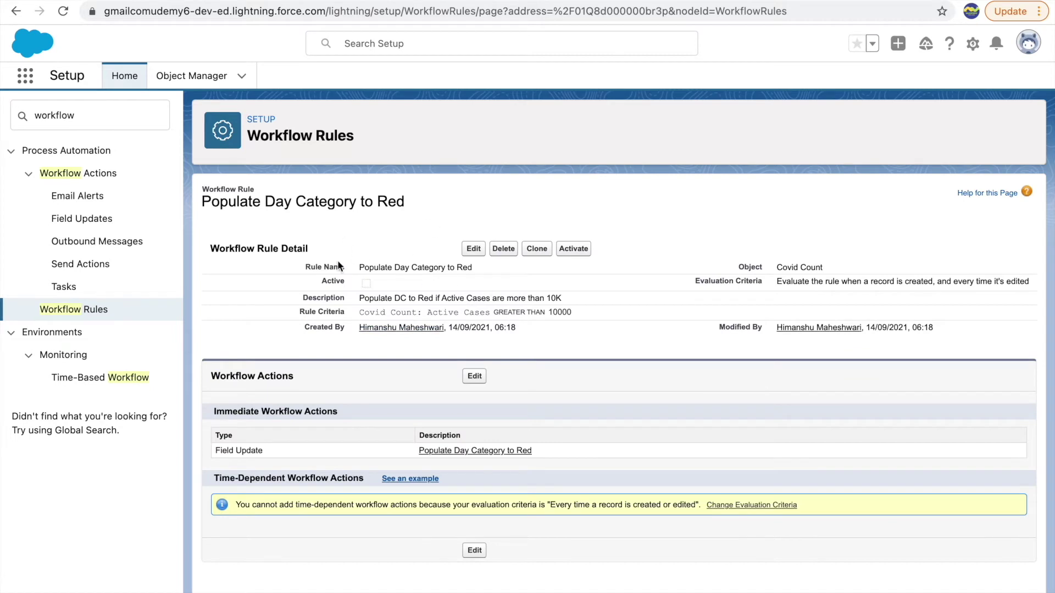
{"action": "left_click", "coordinate": [569, 250]}
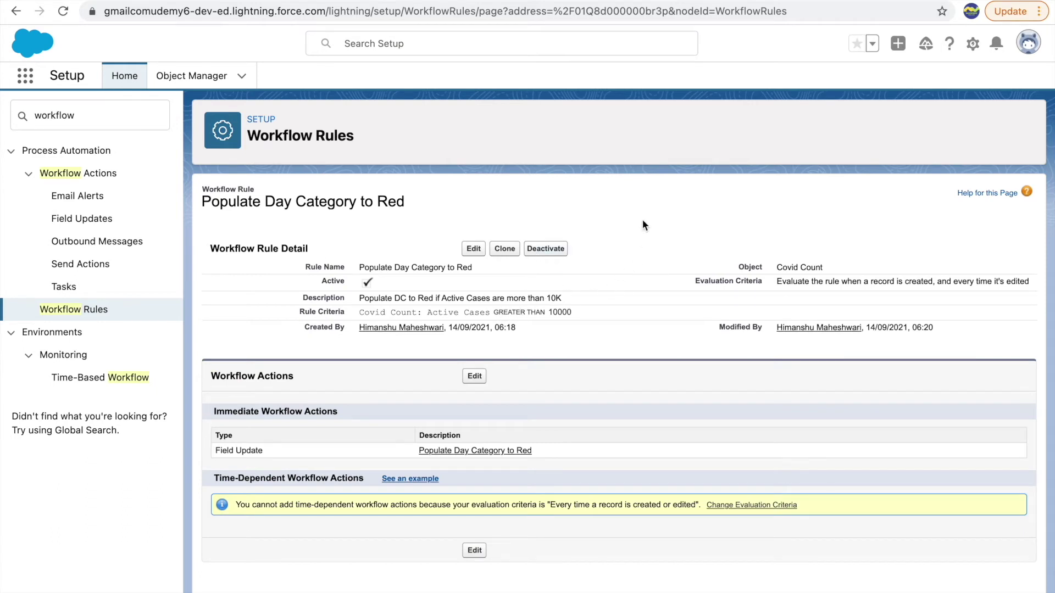
- Review the activated rule's name, rule criteria, object and evaluation criteria
{"action": "left_click_drag", "start_coordinate": [363, 268], "coordinate": [426, 270]}
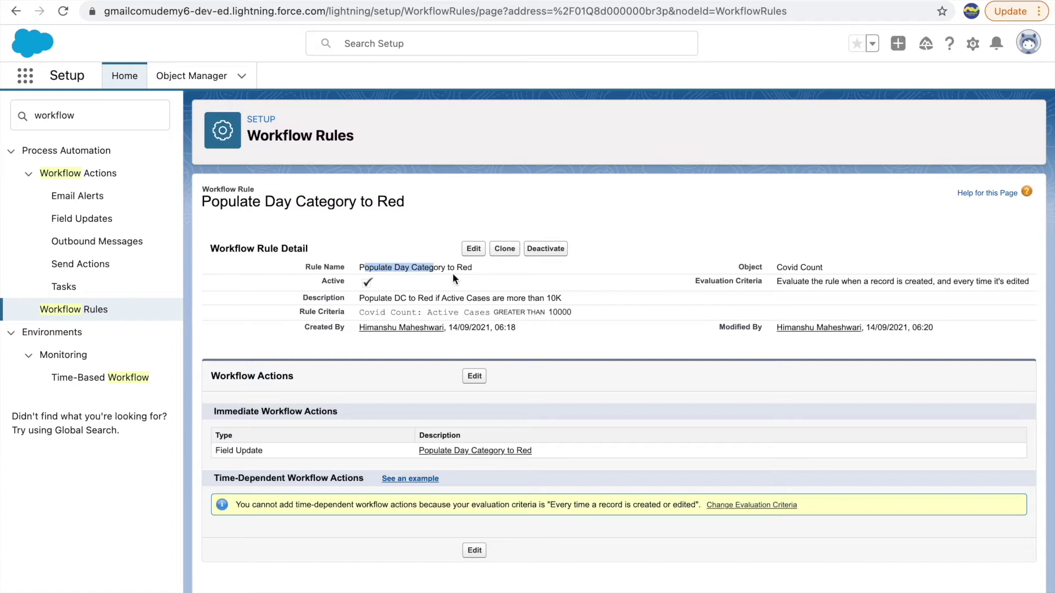
{"action": "left_click", "coordinate": [452, 273]}
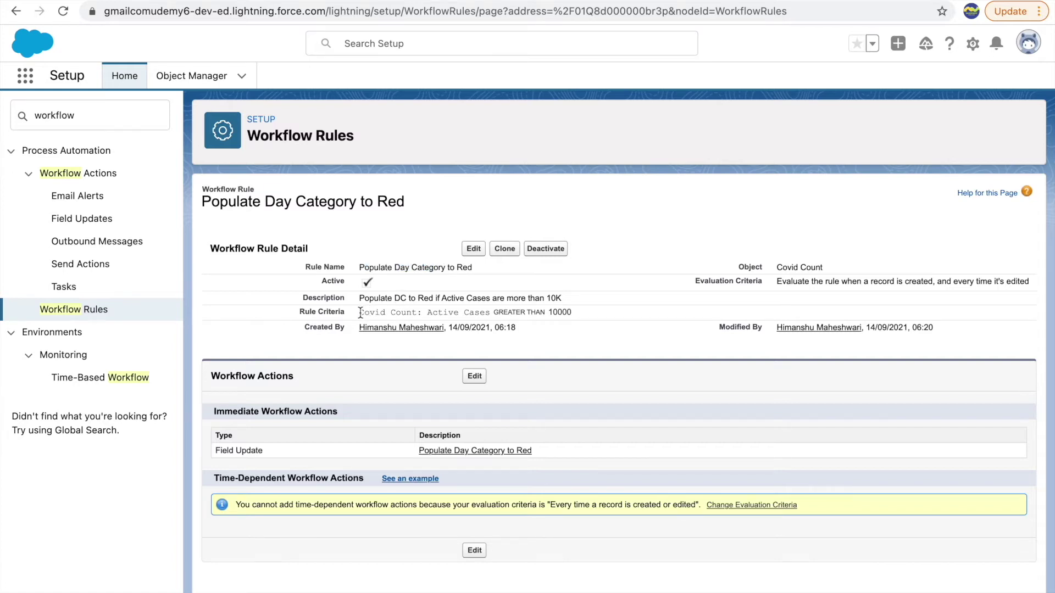
{"action": "left_click_drag", "start_coordinate": [360, 312], "coordinate": [529, 302]}
{"action": "left_click", "coordinate": [571, 308]}
{"action": "triple_click", "coordinate": [571, 308]}
{"action": "left_click", "coordinate": [601, 311]}
{"action": "left_click_drag", "start_coordinate": [776, 268], "coordinate": [825, 269]}
{"action": "left_click_drag", "start_coordinate": [776, 282], "coordinate": [933, 284]}
{"action": "left_click", "coordinate": [976, 289]}
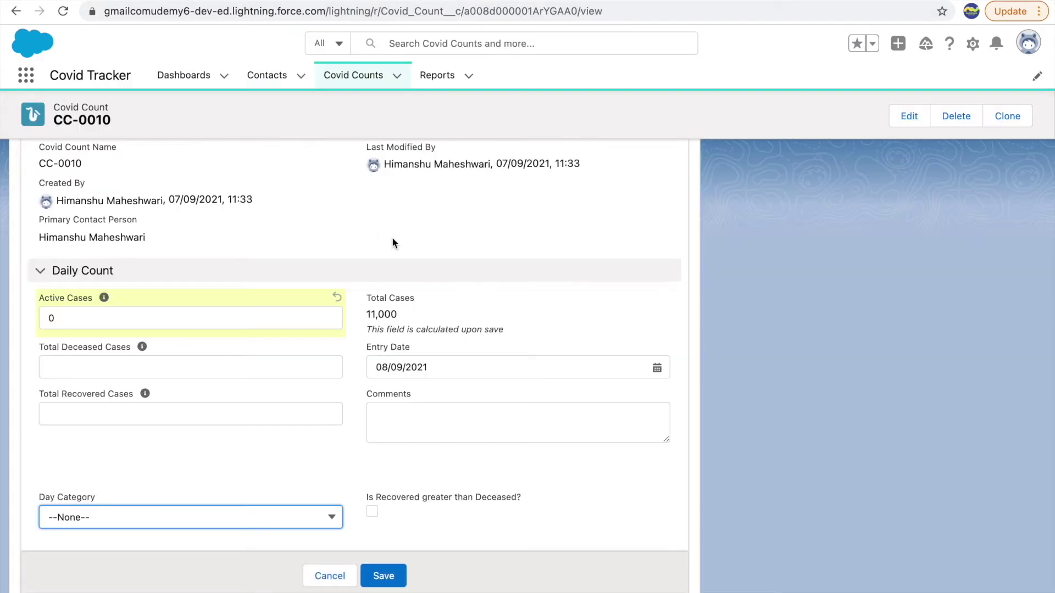
- Leave record CC-0010 for the Covid Counts list, discarding its unsaved changes
{"action": "scroll", "coordinate": [391, 236], "scroll_direction": "up", "scroll_amount": 1}
{"action": "scroll", "coordinate": [391, 236], "scroll_direction": "down", "scroll_amount": 1}
{"action": "left_click", "coordinate": [347, 80]}
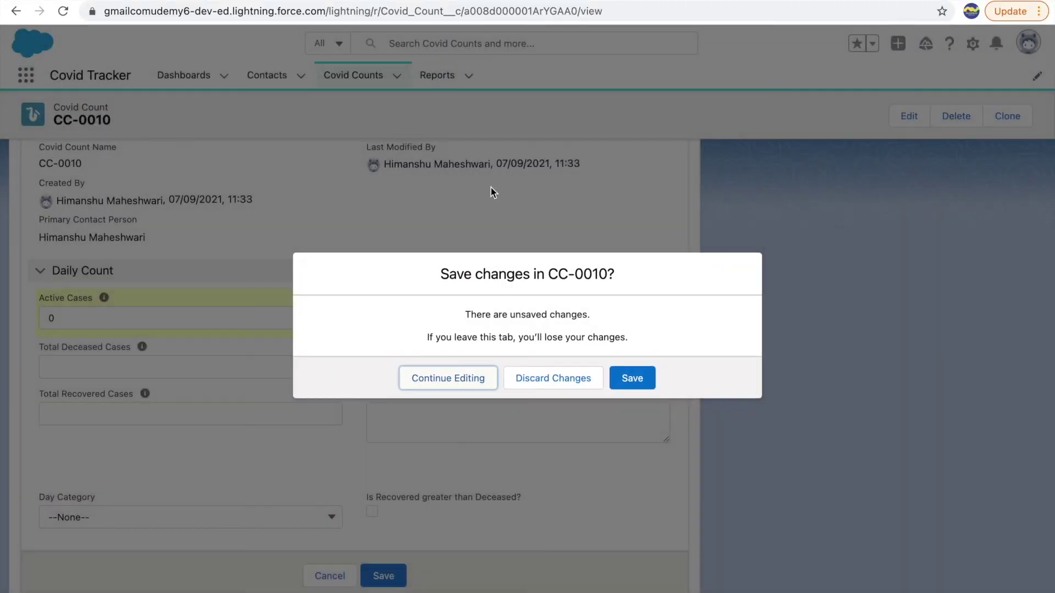
{"action": "left_click", "coordinate": [580, 377]}
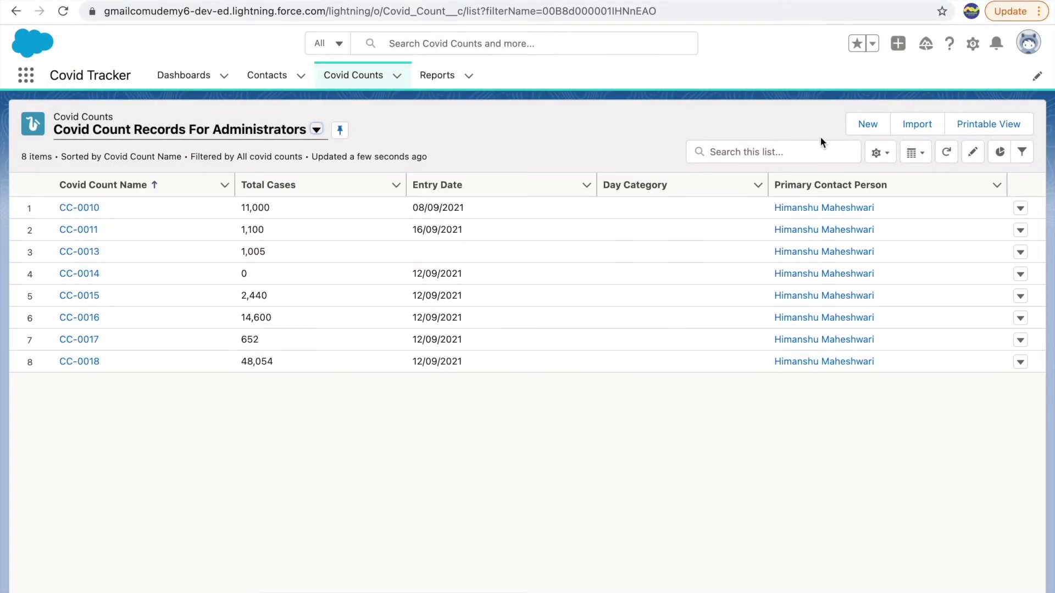
- Start a new Covid Count record with the Delta Variant One record type
{"action": "left_click", "coordinate": [865, 125]}
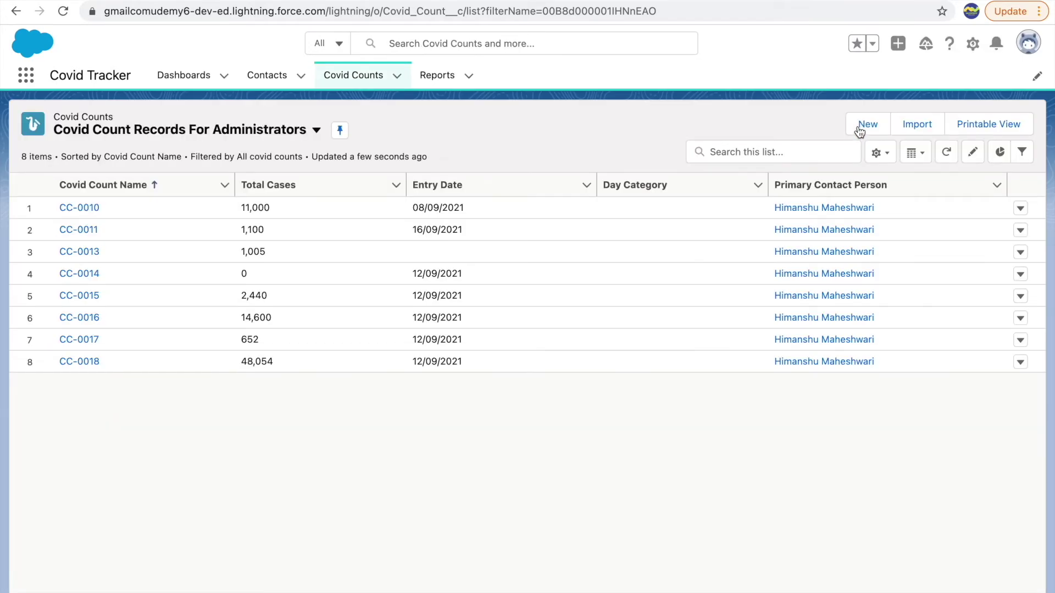
{"action": "left_click", "coordinate": [861, 132]}
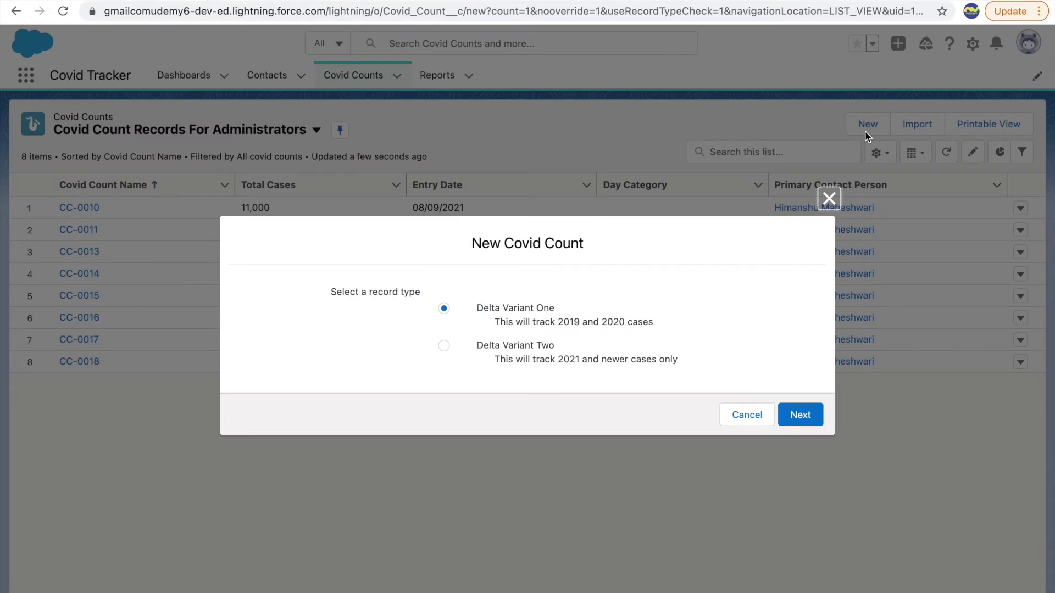
{"action": "left_click", "coordinate": [805, 414]}
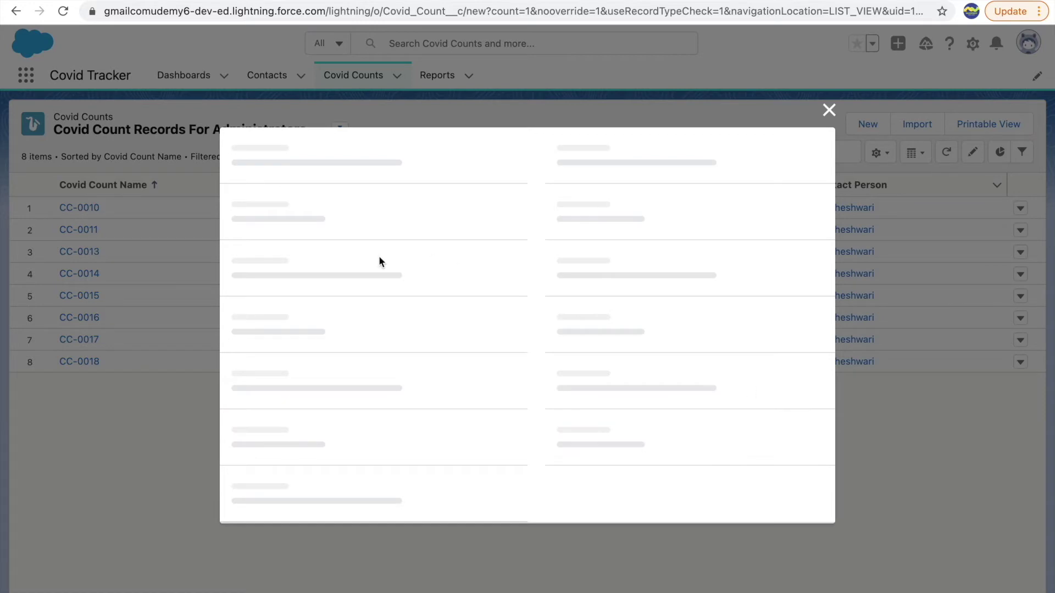
- Choose the recent contact as Primary Contact Person, set Active Cases to 12000 with Day Category left at None, and save the record
{"action": "left_click", "coordinate": [302, 301]}
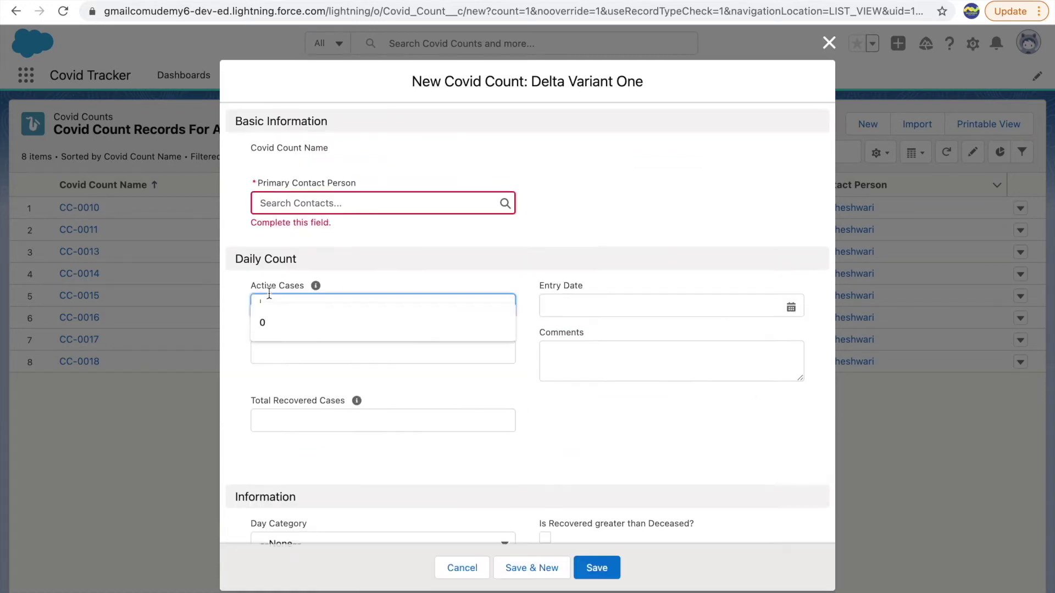
{"action": "left_click", "coordinate": [334, 208]}
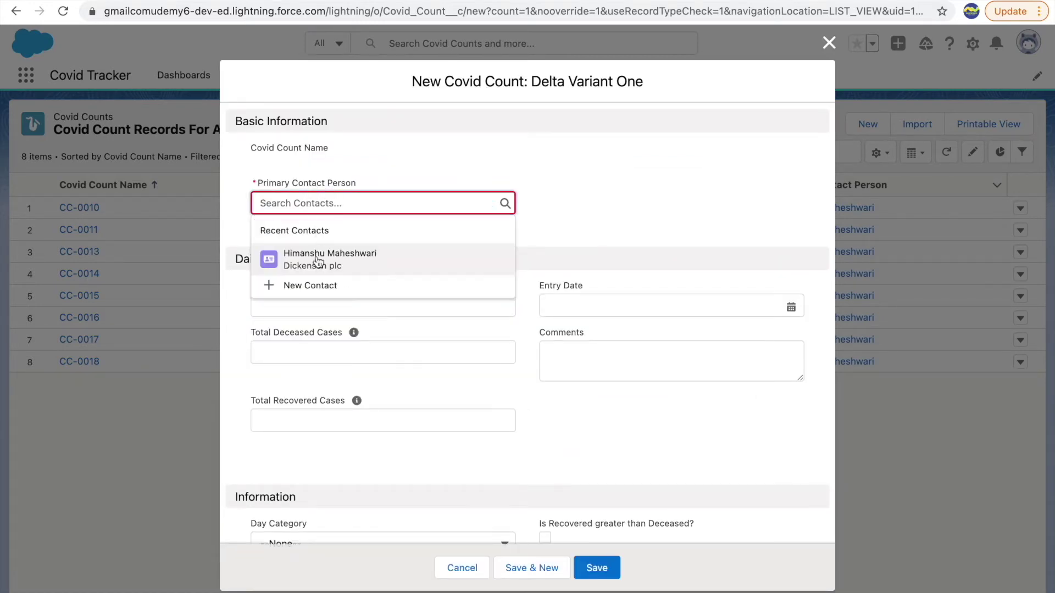
{"action": "left_click", "coordinate": [316, 262]}
{"action": "left_click", "coordinate": [301, 287]}
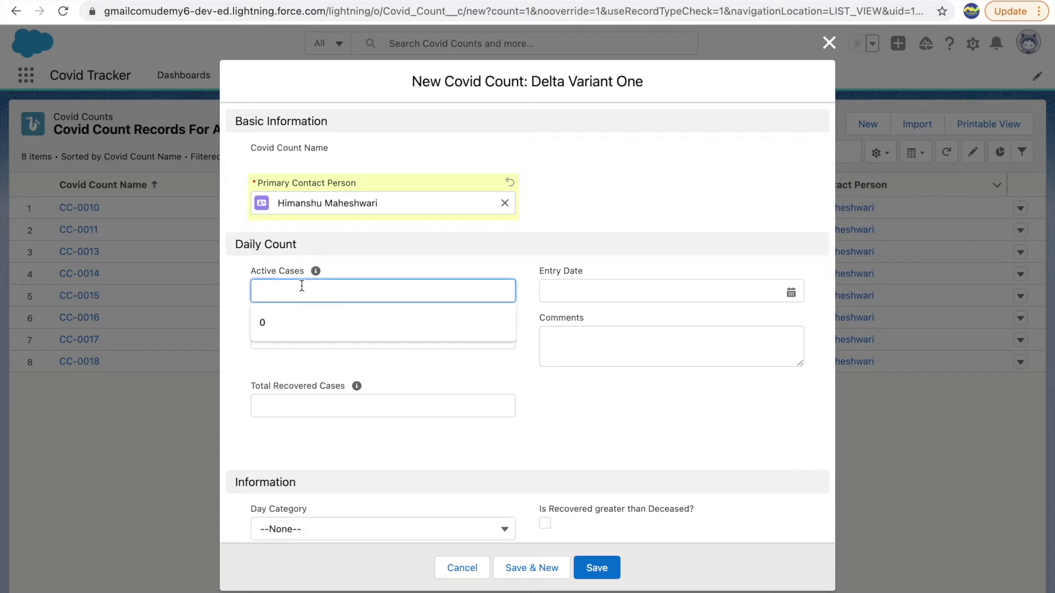
{"action": "type", "text": "12000"}
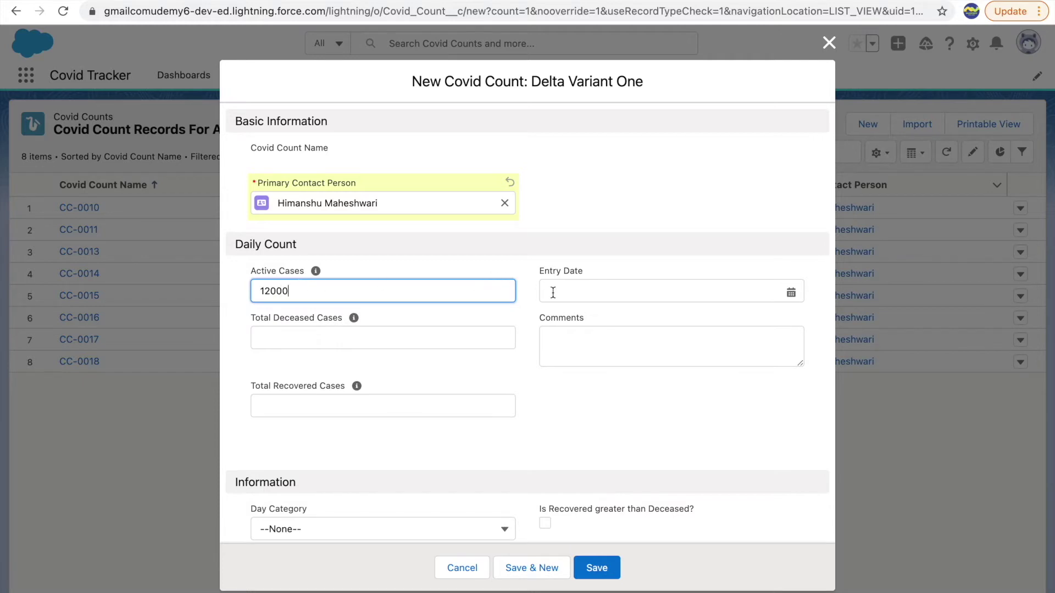
{"action": "scroll", "coordinate": [433, 394], "scroll_direction": "down", "scroll_amount": 1}
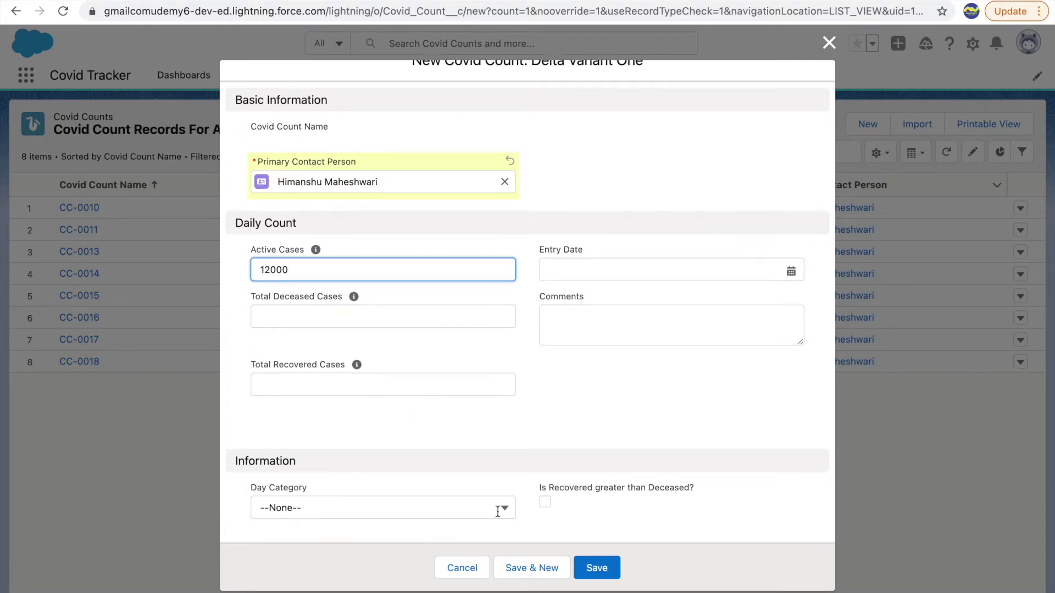
{"action": "left_click", "coordinate": [585, 559]}
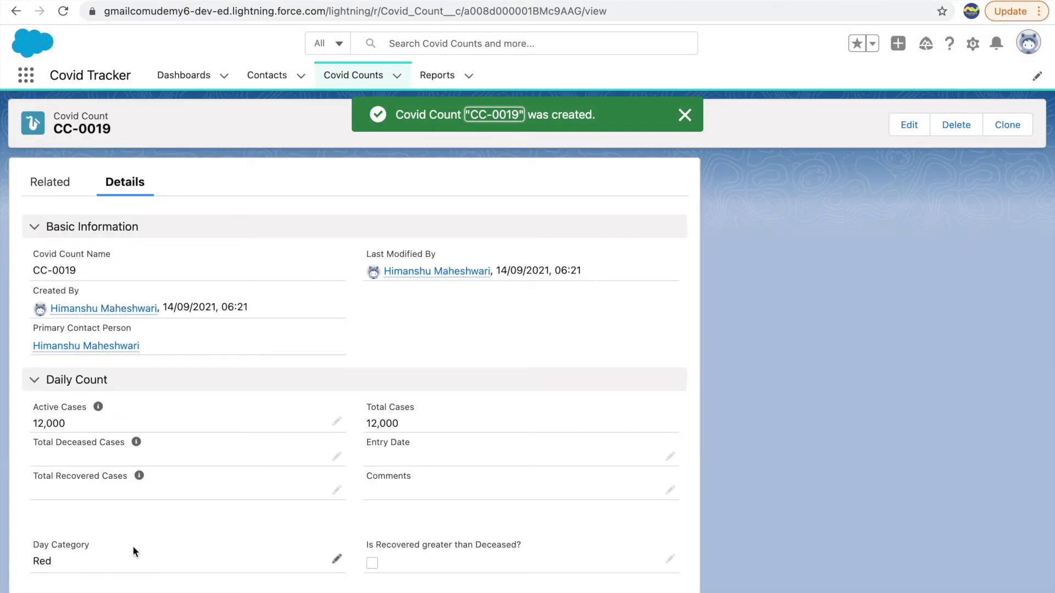
- Set Active Cases to 2000 on Covid Count record CC-0019 and save the change
{"action": "left_click", "coordinate": [335, 421]}
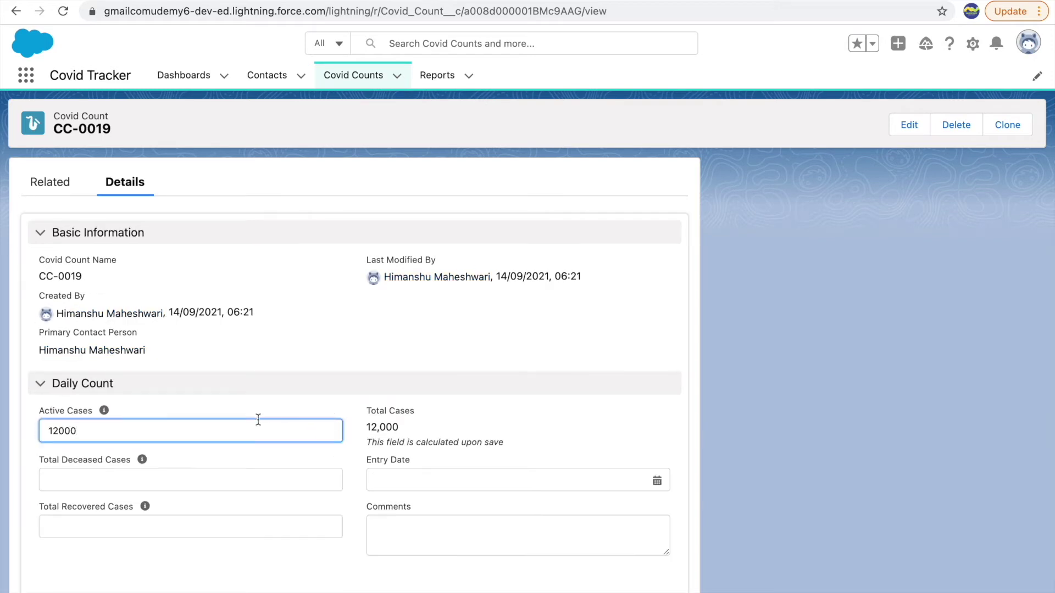
{"action": "key", "text": "BackSpace"}
{"action": "left_click", "coordinate": [347, 364]}
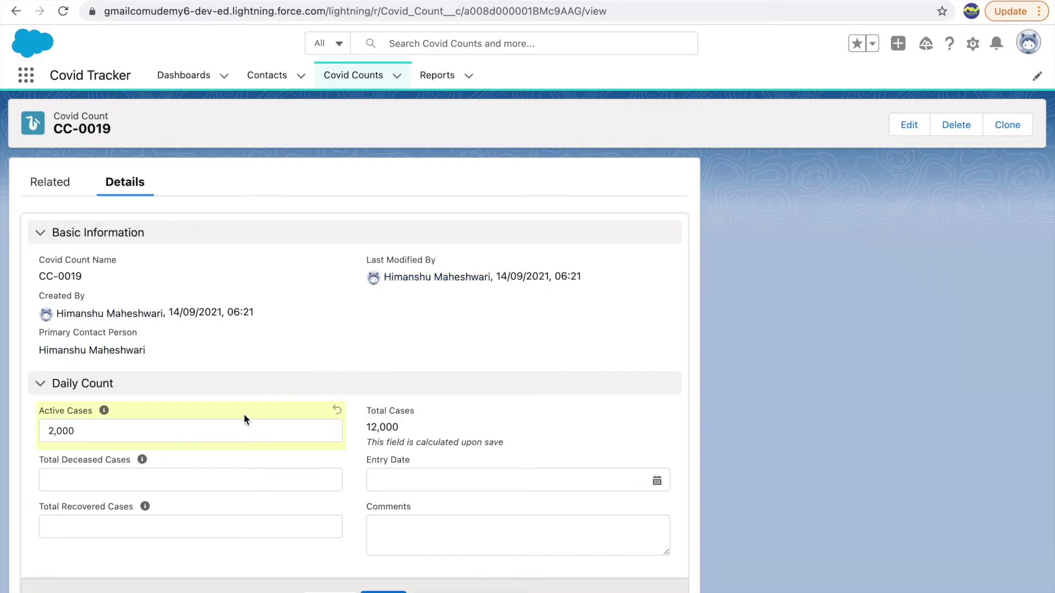
{"action": "scroll", "coordinate": [161, 442], "scroll_direction": "down", "scroll_amount": 1}
{"action": "left_click", "coordinate": [381, 576]}
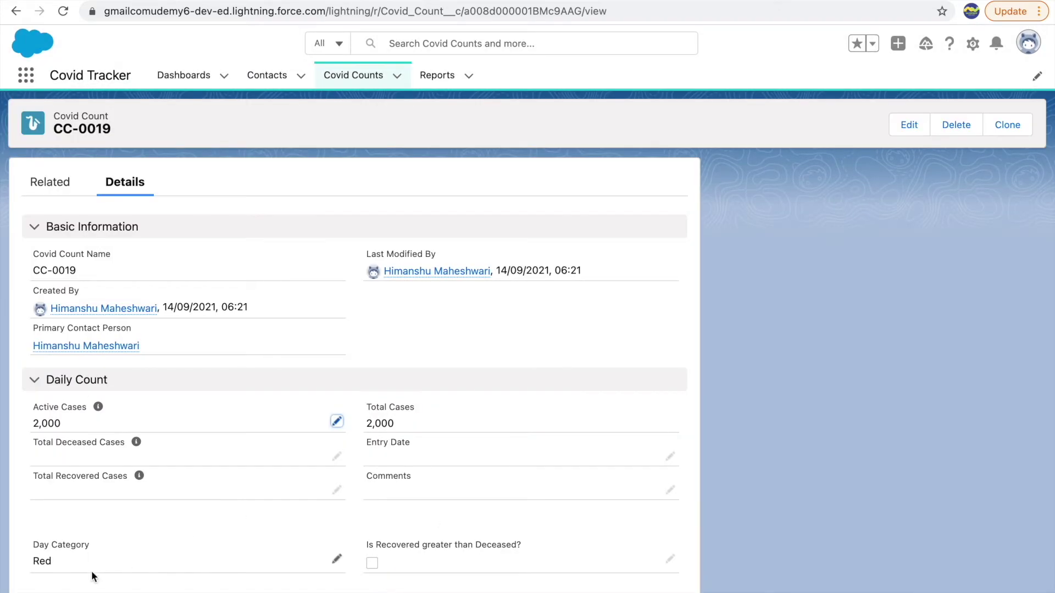
- View the Day Category options on record CC-0019 without choosing a different one
{"action": "left_click", "coordinate": [336, 560]}
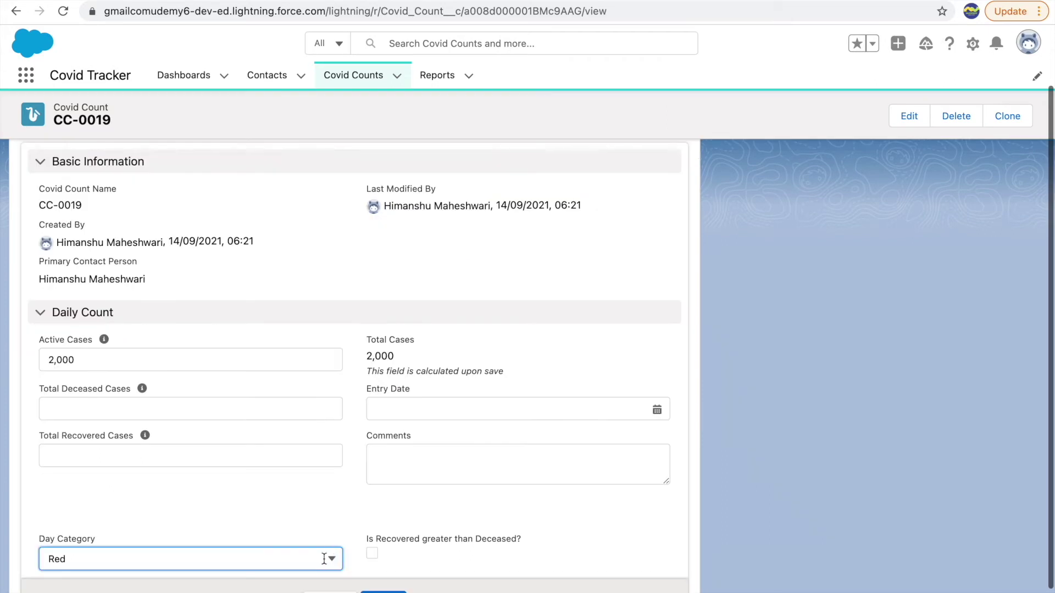
{"action": "left_click", "coordinate": [164, 558]}
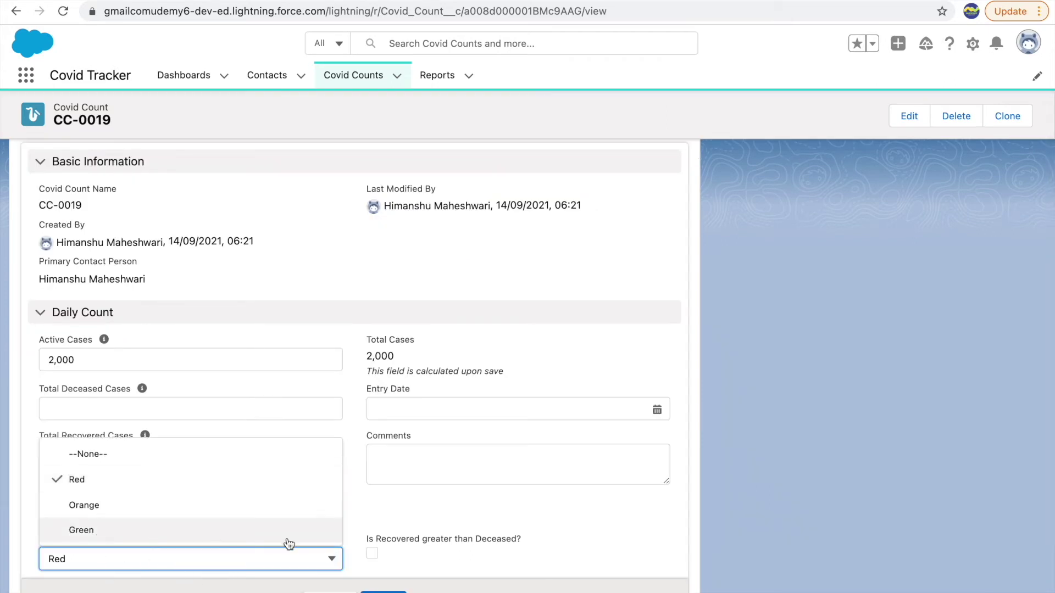
{"action": "left_click", "coordinate": [412, 518]}
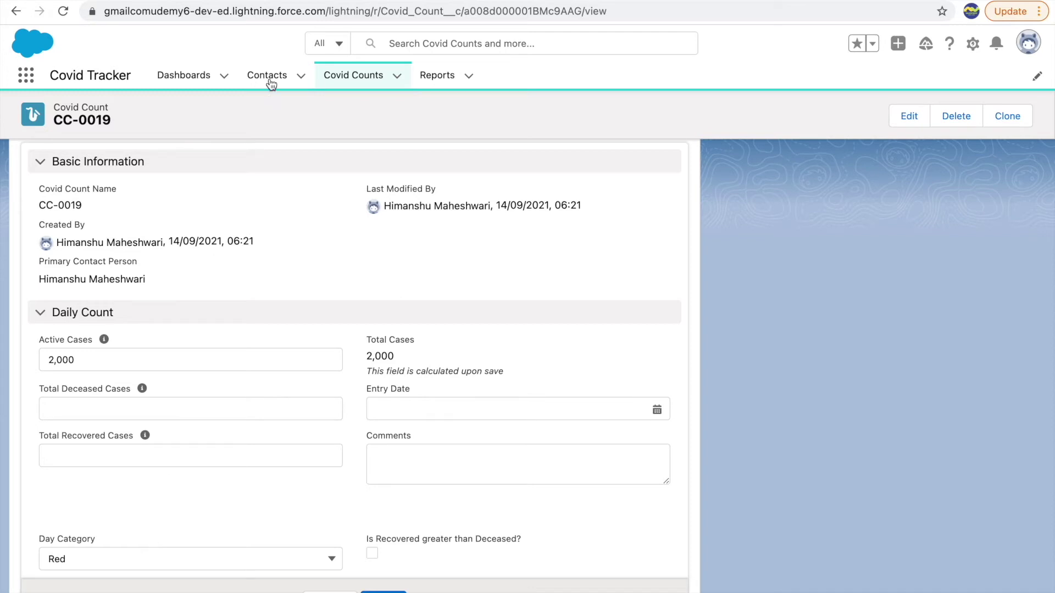
{"action": "key", "text": "ctrl+Tab"}
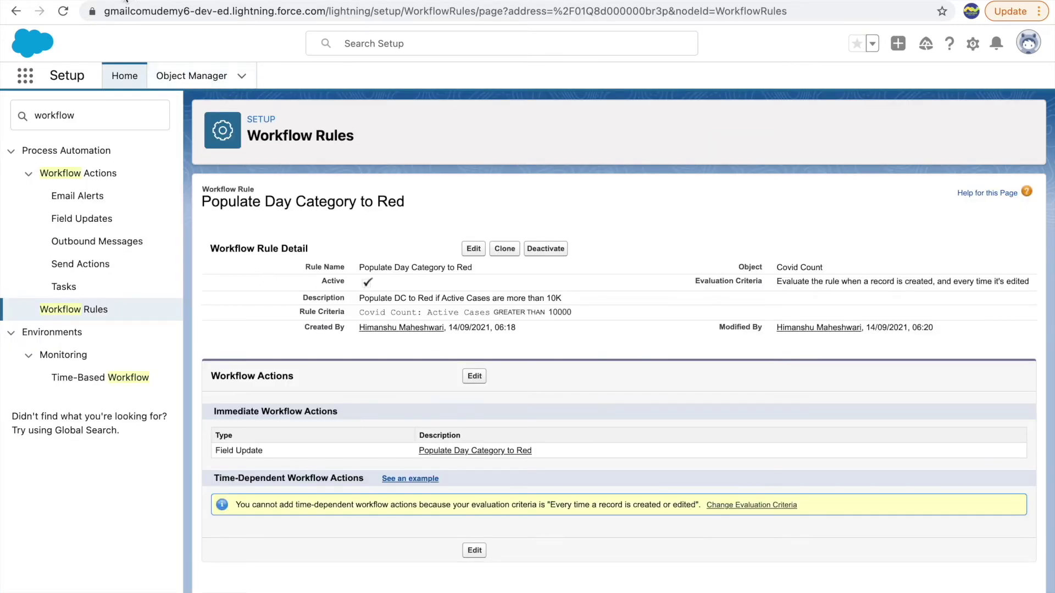
{"action": "key", "text": "ctrl+Tab"}
{"action": "left_click", "coordinate": [117, 357]}
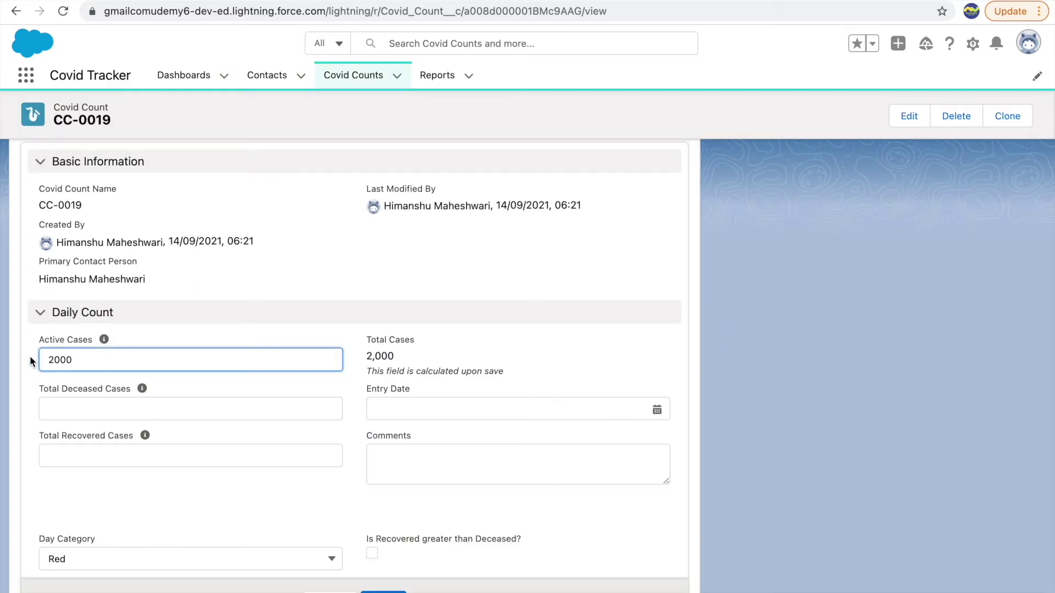
- Clone the Populate Day Category to Red workflow rule and name the copy Populate Day Category to Orange
{"action": "key", "text": "ctrl+Tab"}
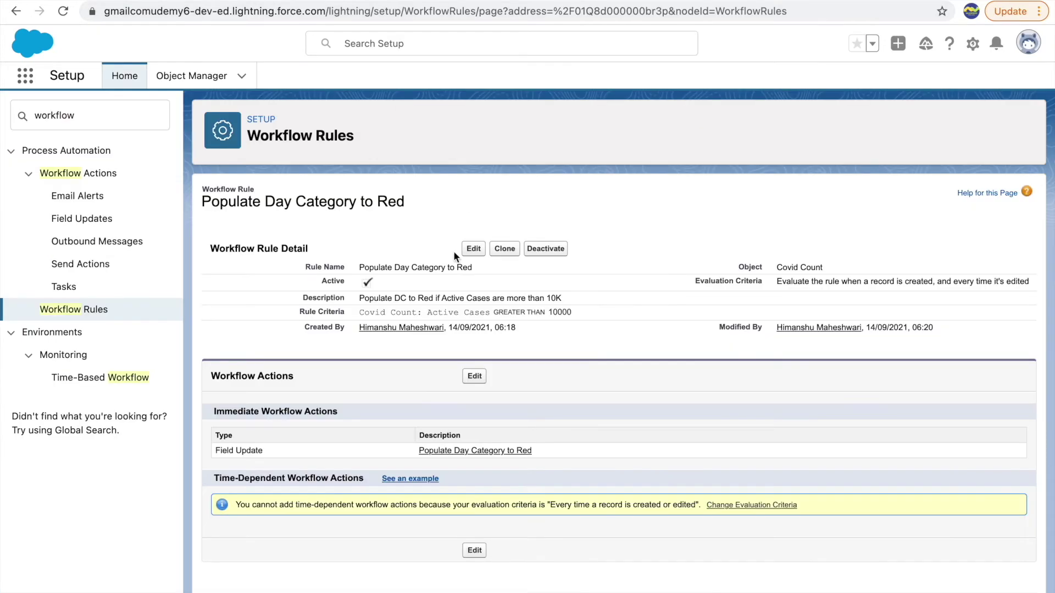
{"action": "left_click", "coordinate": [505, 249]}
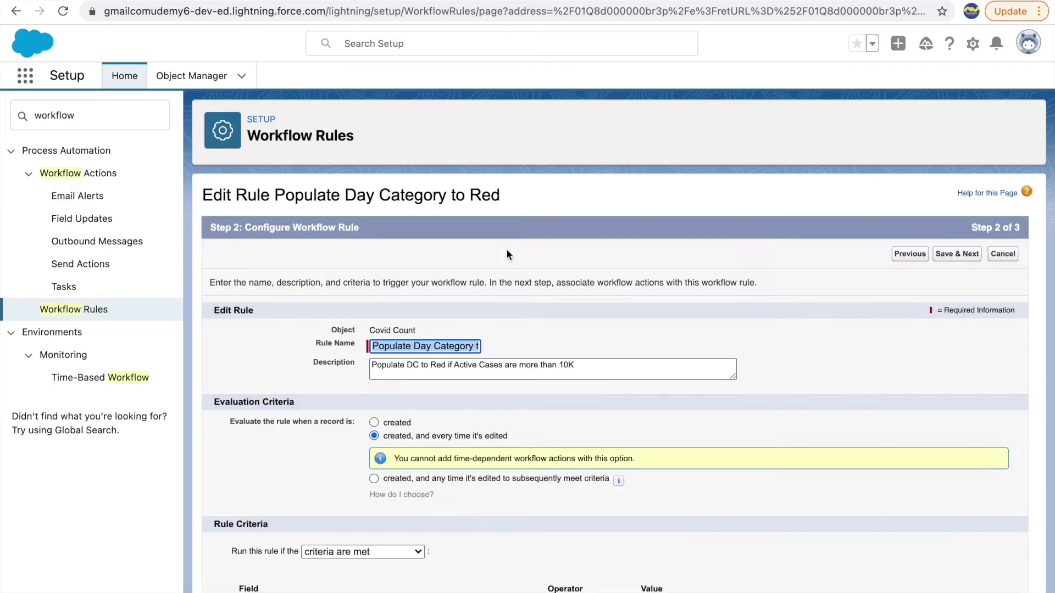
{"action": "left_click", "coordinate": [477, 346]}
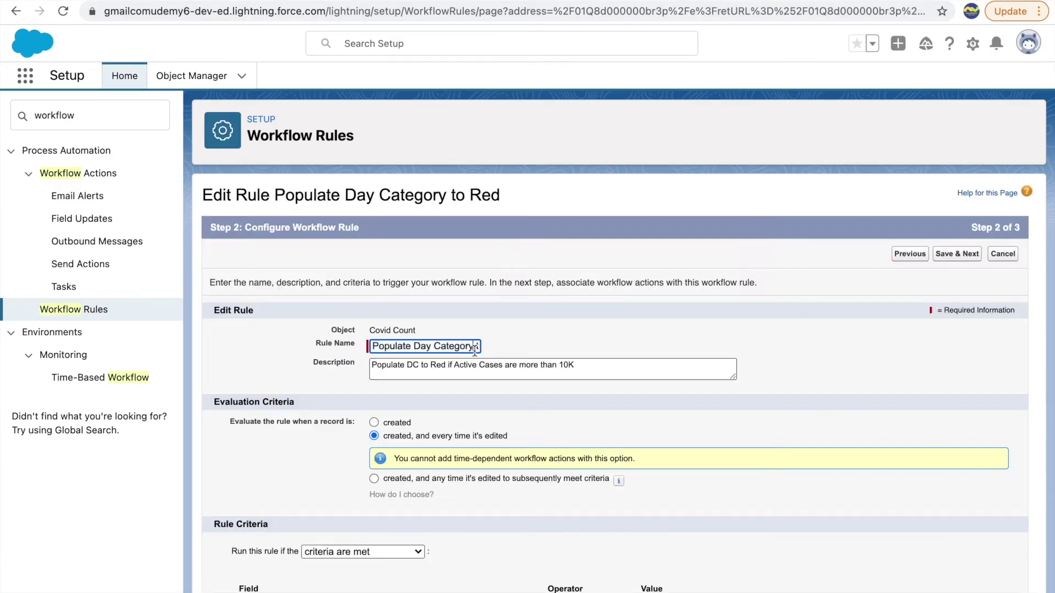
{"action": "key", "text": "End"}
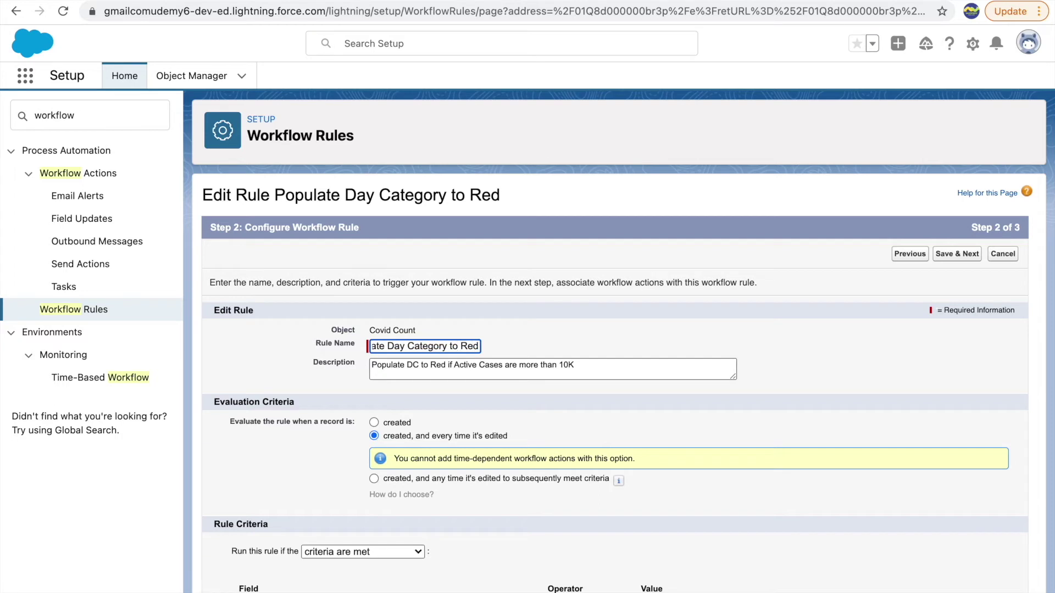
{"action": "key", "text": "BackSpace"}
{"action": "key", "text": "BackSpace"}
{"action": "key", "text": "BackSpace"}
{"action": "type", "text": "Orange"}
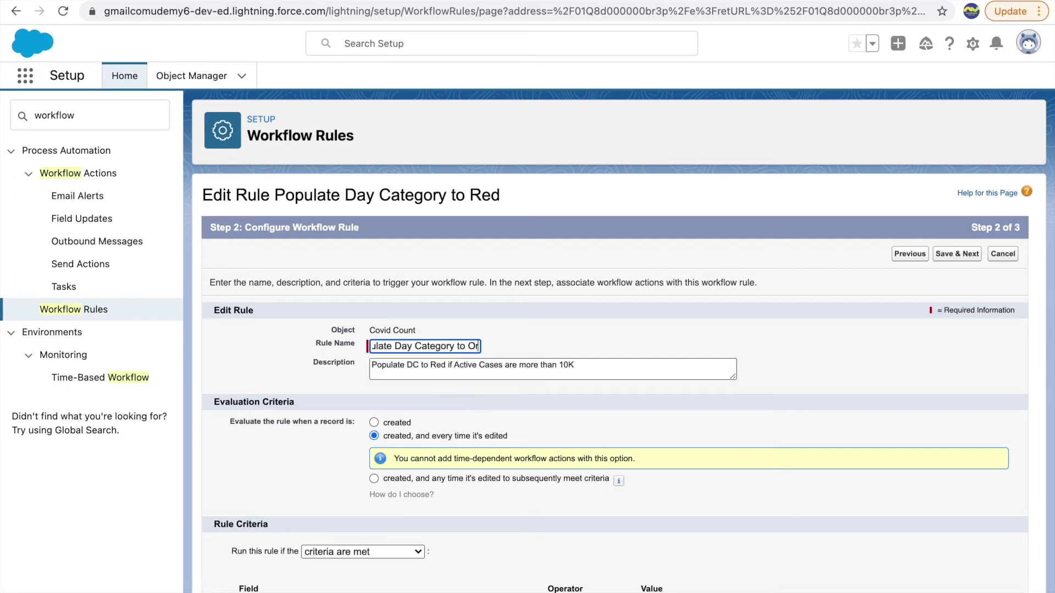
{"action": "left_click", "coordinate": [584, 338]}
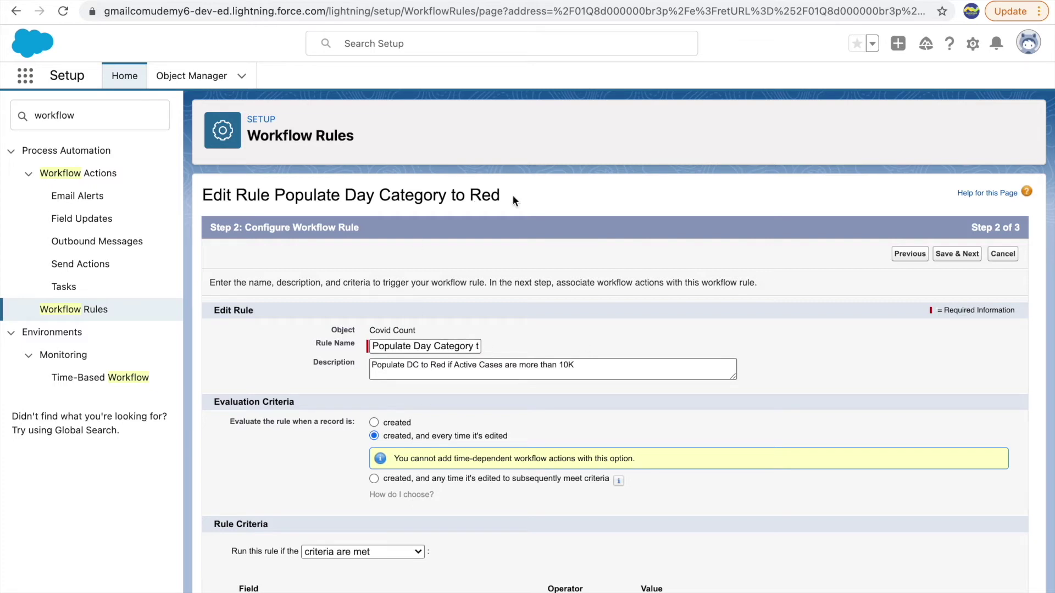
{"action": "left_click", "coordinate": [467, 346]}
{"action": "key", "text": "End"}
{"action": "double_click", "coordinate": [464, 348]}
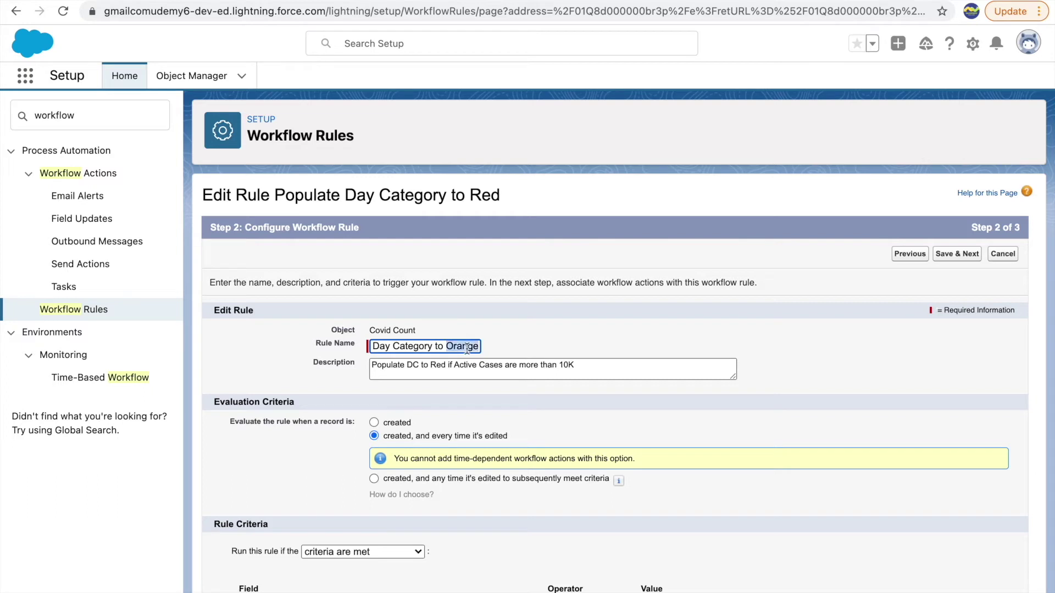
- Change the rule description to "Populate DC to Orange if Active Cases are more than 5K and less than 10K"
{"action": "double_click", "coordinate": [437, 366]}
{"action": "type", "text": "Orange"}
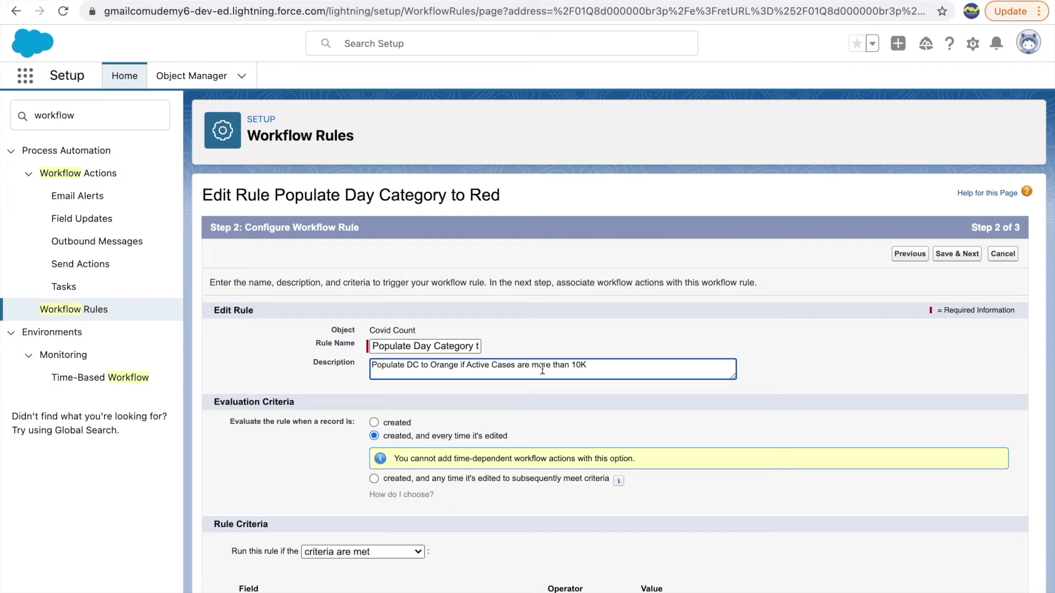
{"action": "left_click", "coordinate": [552, 366]}
{"action": "key", "text": "BackSpace"}
{"action": "key", "text": "BackSpace"}
{"action": "type", "text": "5K and less than 10"}
{"action": "left_click", "coordinate": [537, 428]}
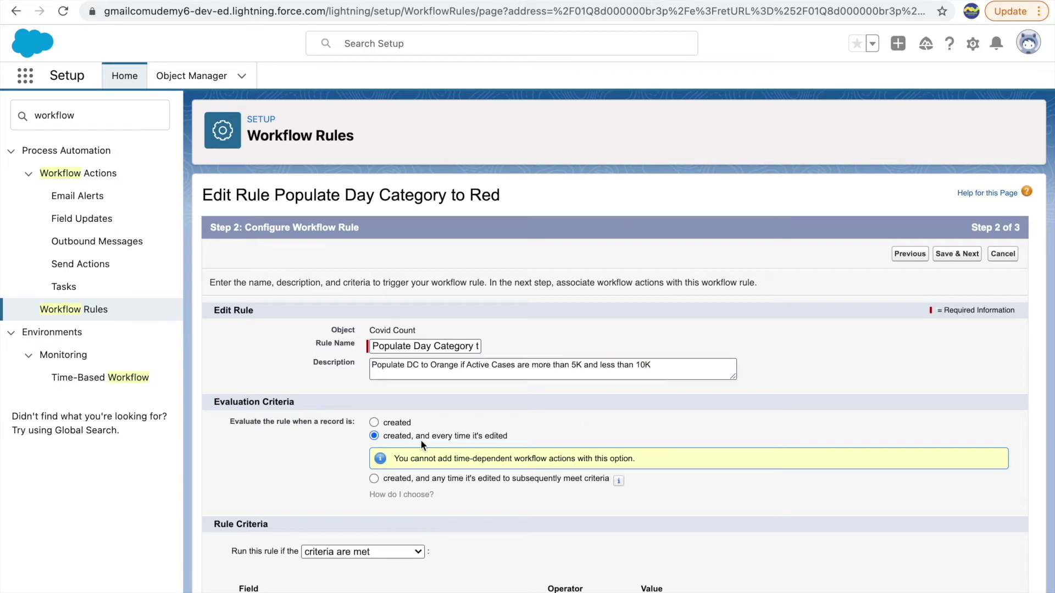
- Set the first rule criterion to Active Cases greater than 5000
{"action": "scroll", "coordinate": [455, 440], "scroll_direction": "down", "scroll_amount": 3}
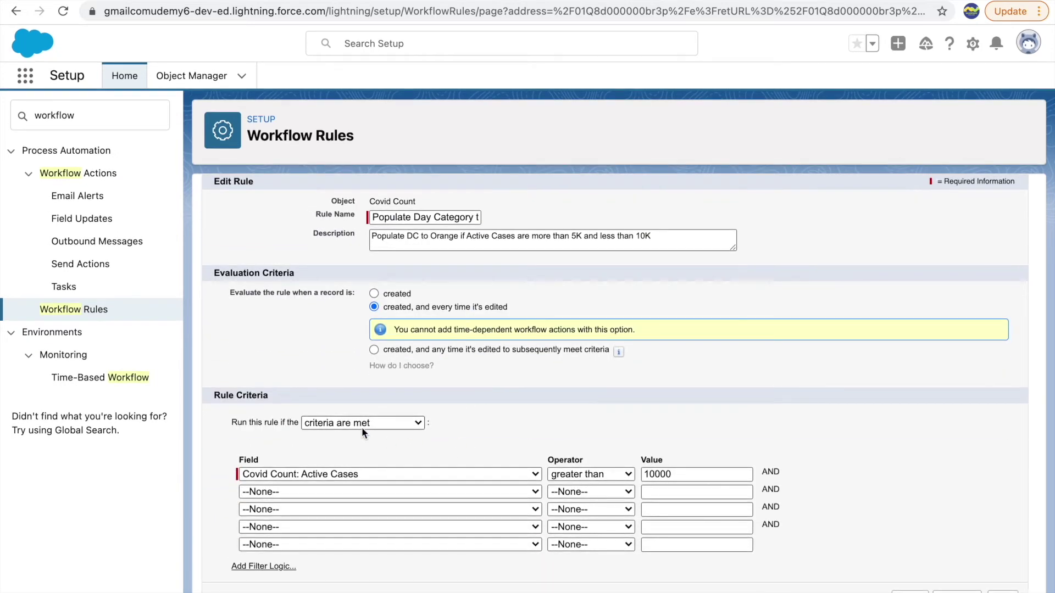
{"action": "left_click", "coordinate": [585, 474]}
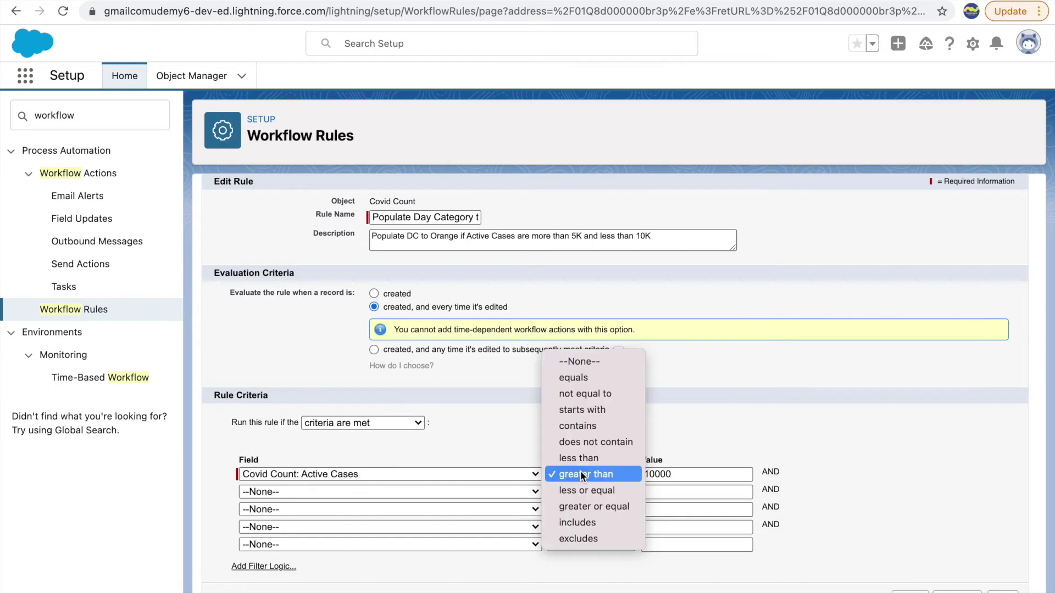
{"action": "left_click", "coordinate": [585, 474]}
{"action": "key", "text": "Tab"}
{"action": "type", "text": "5000"}
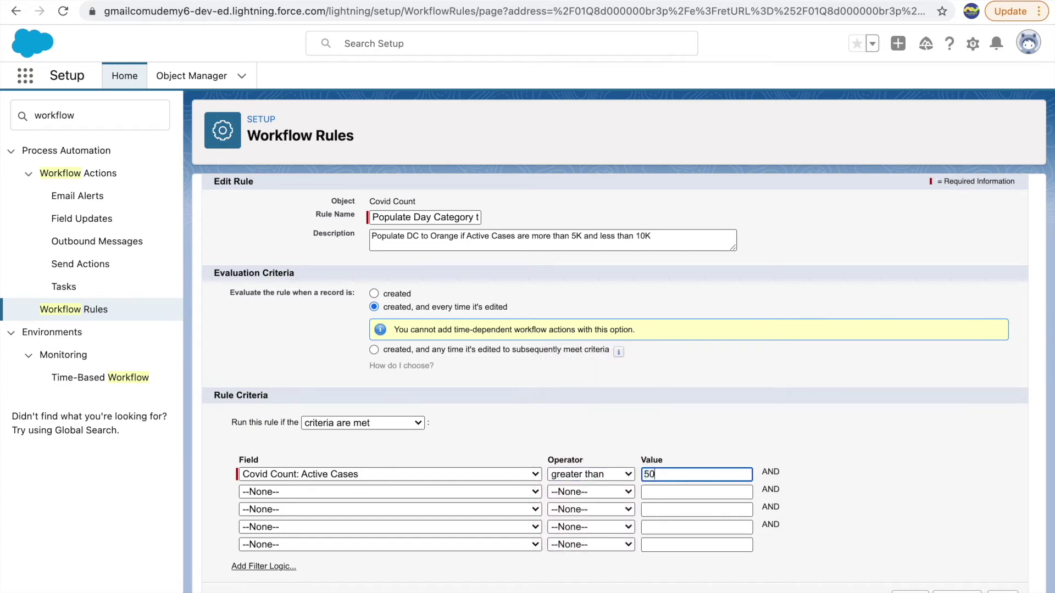
- Add a second rule criterion with Active Cases less than 10000
{"action": "left_click", "coordinate": [393, 490]}
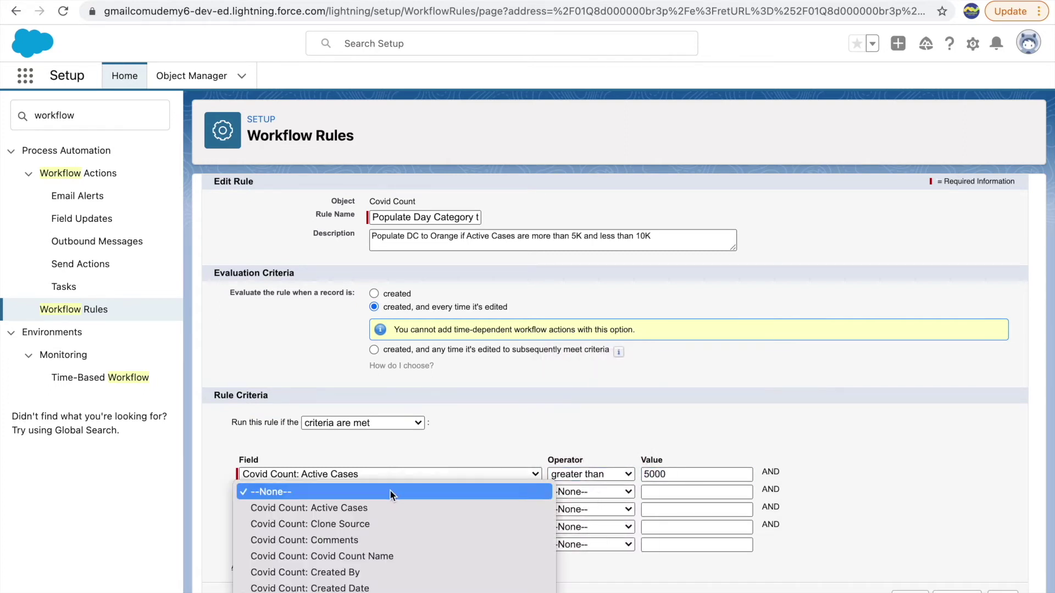
{"action": "left_click", "coordinate": [348, 508]}
{"action": "left_click", "coordinate": [565, 492]}
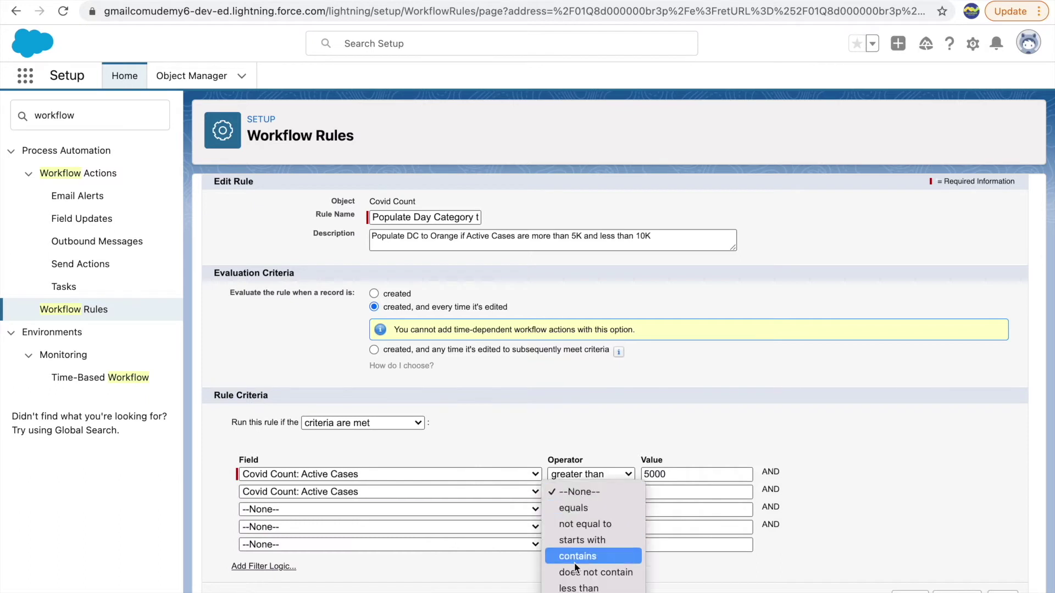
{"action": "left_click", "coordinate": [573, 589]}
{"action": "key", "text": "Tab"}
{"action": "type", "text": "100"}
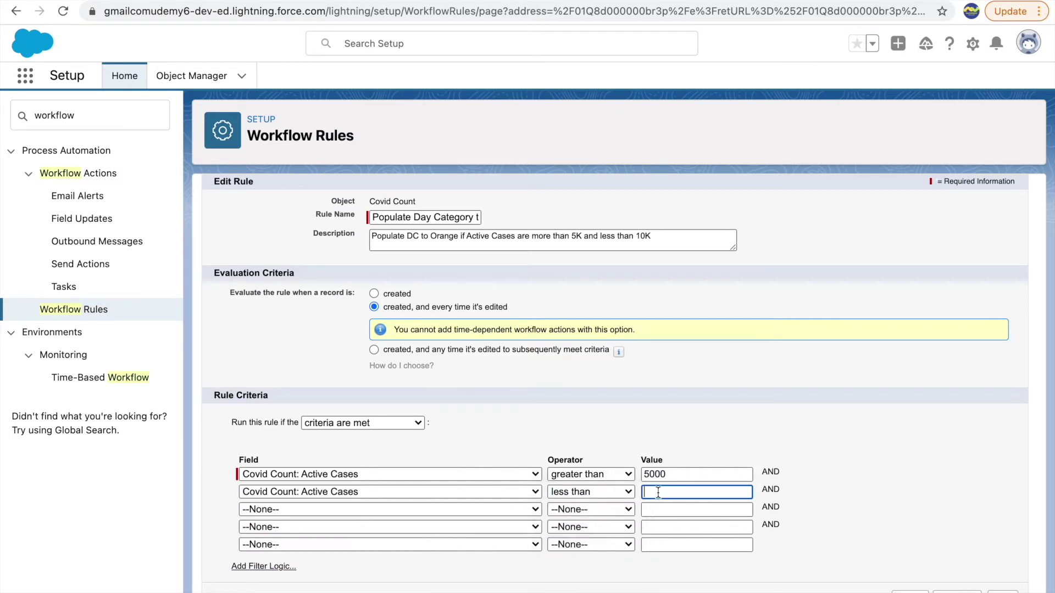
{"action": "type", "text": "00"}
{"action": "left_click", "coordinate": [792, 453]}
- Change the second criterion's operator to less or equal
{"action": "left_click", "coordinate": [585, 491]}
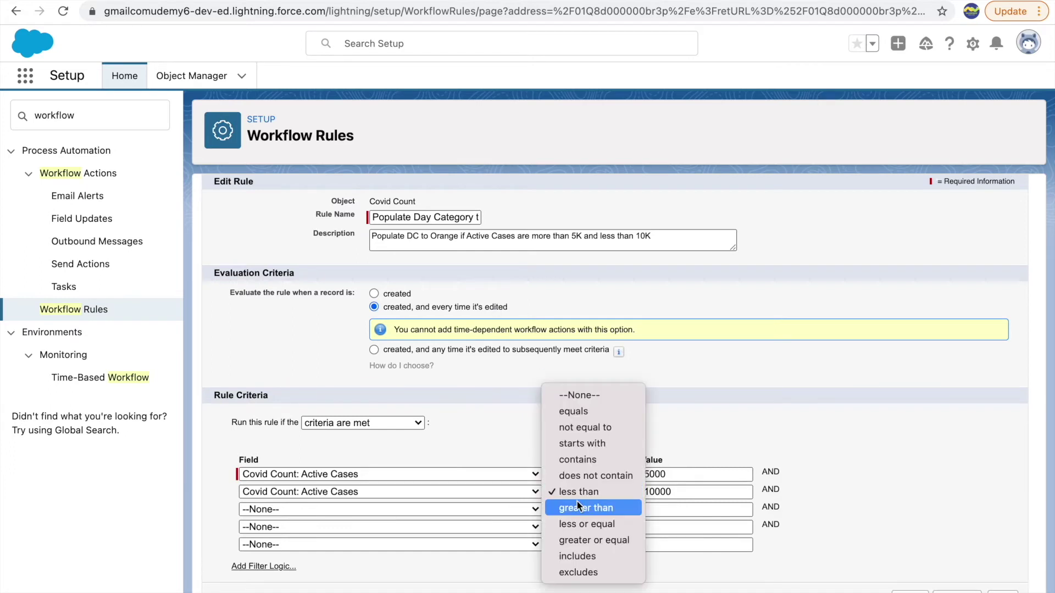
{"action": "left_click", "coordinate": [576, 529]}
{"action": "double_click", "coordinate": [659, 490]}
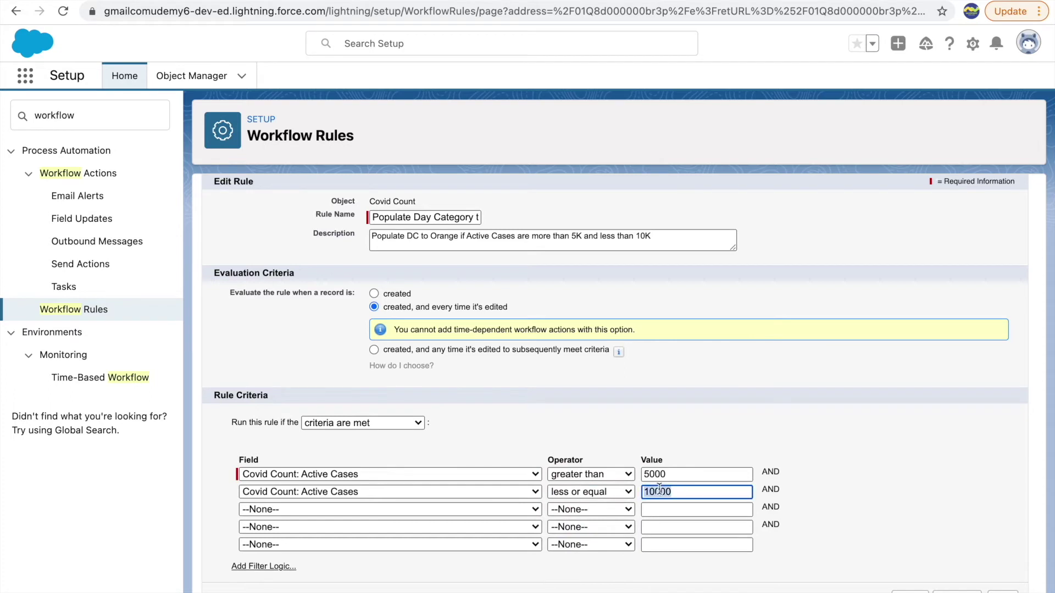
{"action": "left_click", "coordinate": [660, 450]}
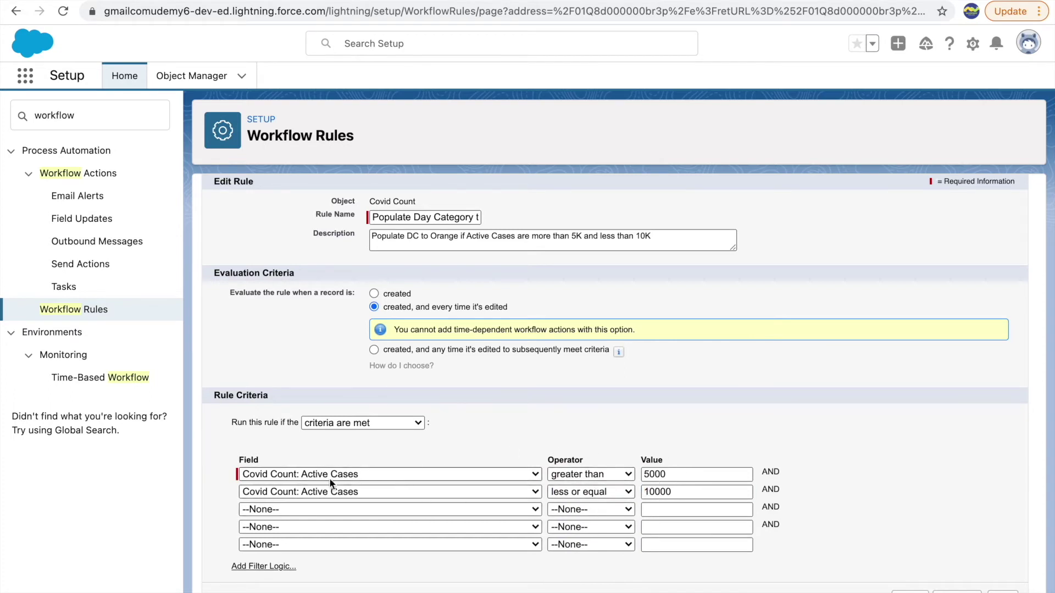
{"action": "double_click", "coordinate": [771, 473]}
{"action": "left_click", "coordinate": [791, 486]}
{"action": "left_click", "coordinate": [489, 474]}
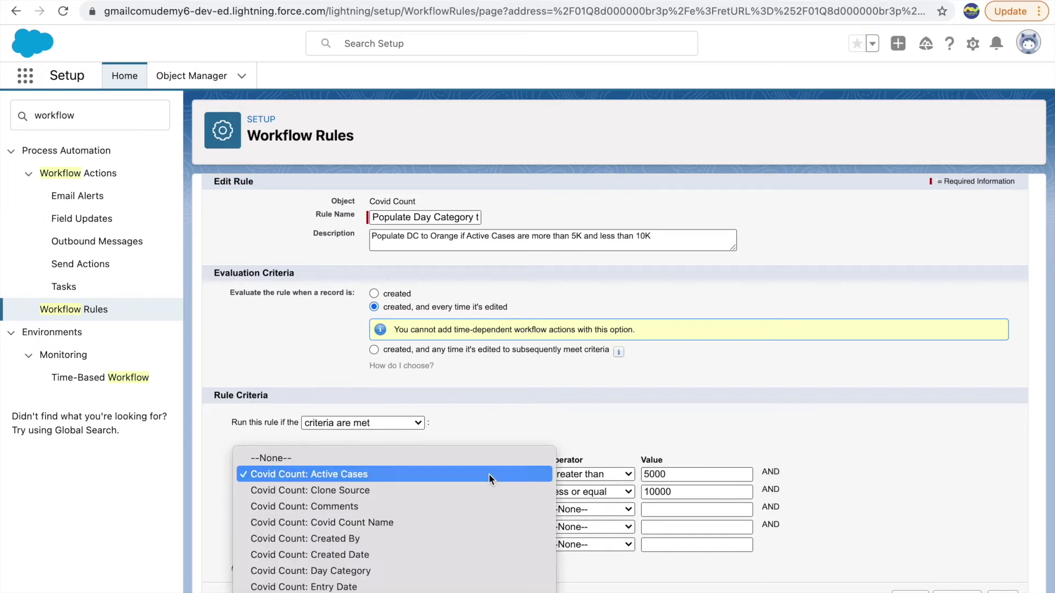
{"action": "left_click", "coordinate": [479, 474]}
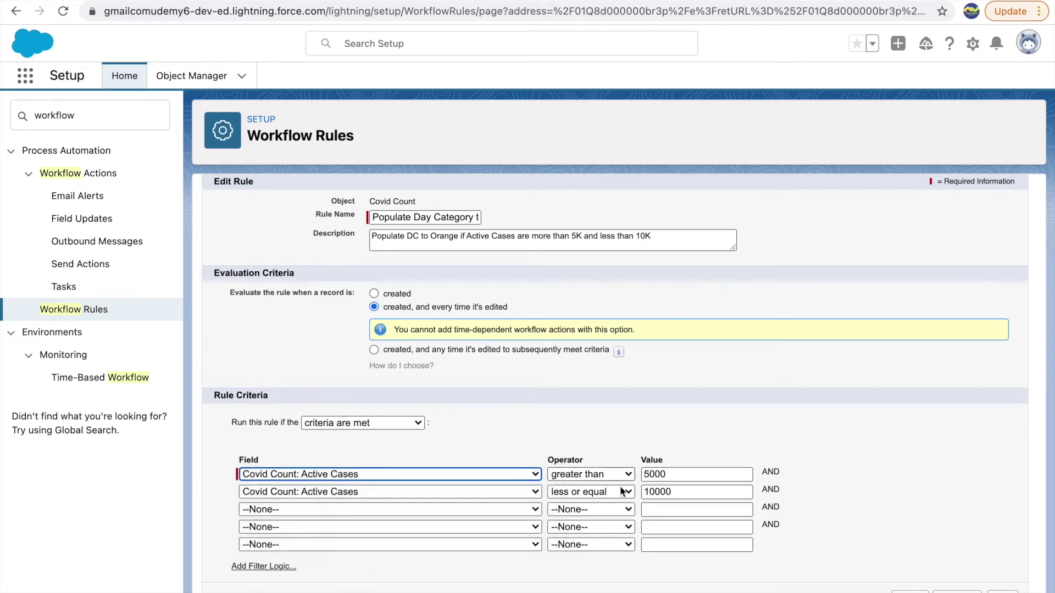
- Add filter logic to the rule, trying OR before setting it to 1 AND 2, and continue to the workflow actions
{"action": "left_click", "coordinate": [262, 566]}
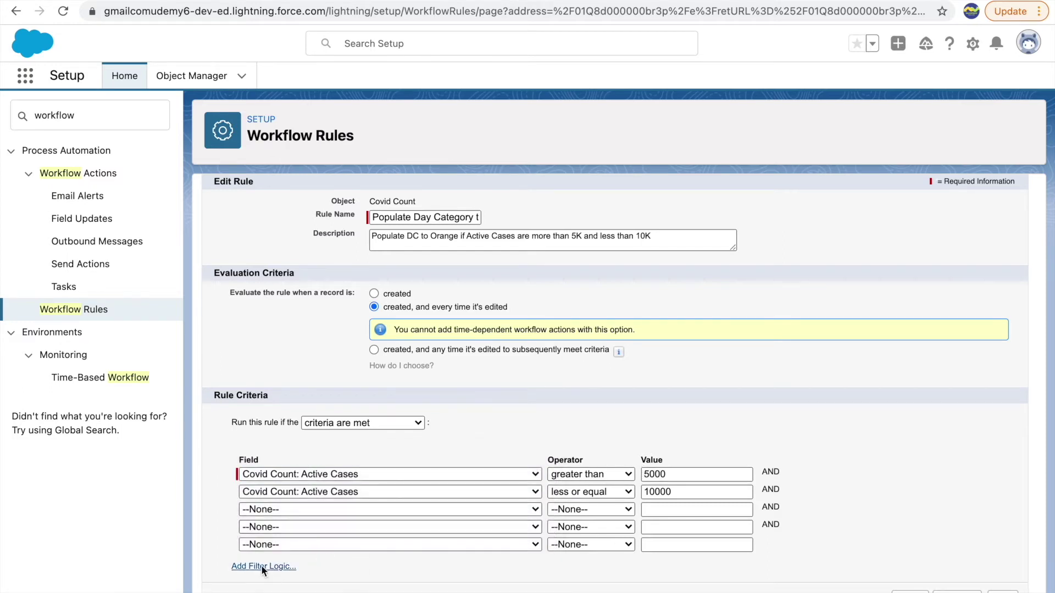
{"action": "scroll", "coordinate": [281, 572], "scroll_direction": "down", "scroll_amount": 3}
{"action": "double_click", "coordinate": [253, 488]}
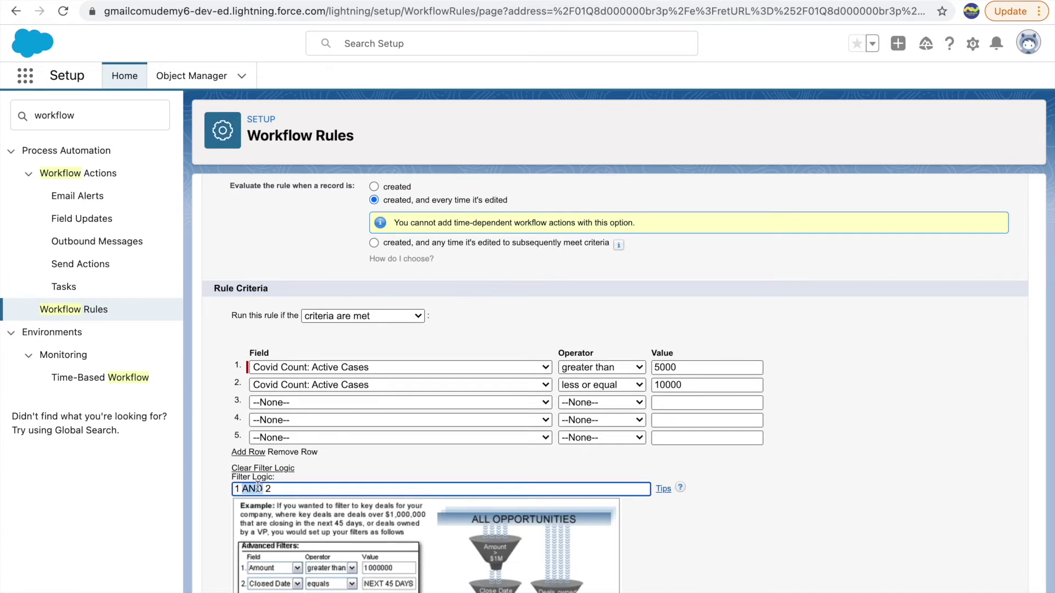
{"action": "type", "text": "OR"}
{"action": "key", "text": "BackSpace"}
{"action": "key", "text": "BackSpace"}
{"action": "type", "text": "AND"}
{"action": "left_click", "coordinate": [861, 440]}
{"action": "scroll", "coordinate": [809, 474], "scroll_direction": "down", "scroll_amount": 3}
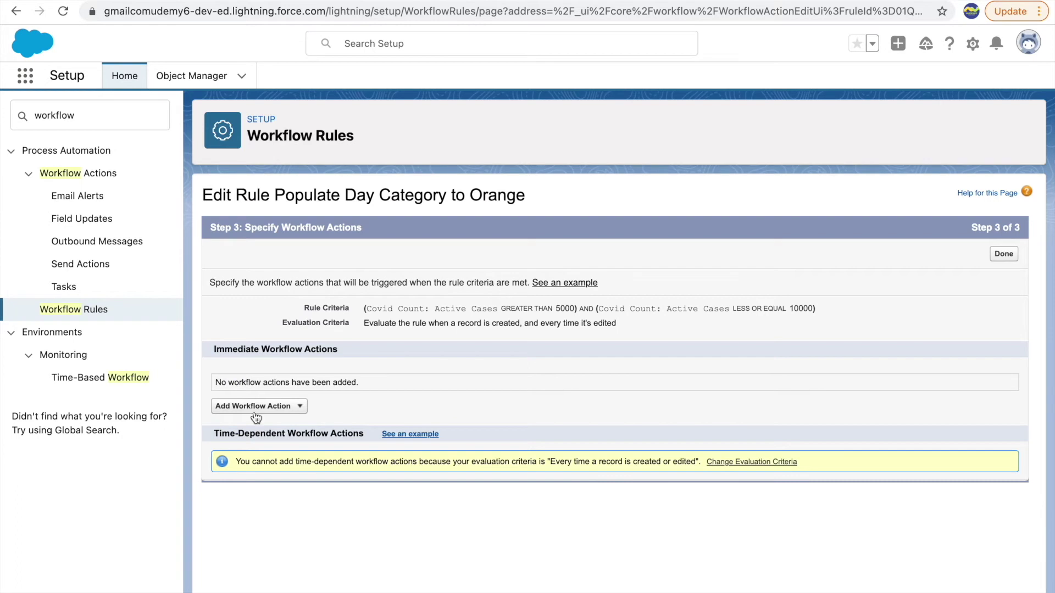
- Add a new field update action to the rule that sets Day Category to the specific value Orange
{"action": "left_click", "coordinate": [256, 406]}
{"action": "left_click", "coordinate": [257, 435]}
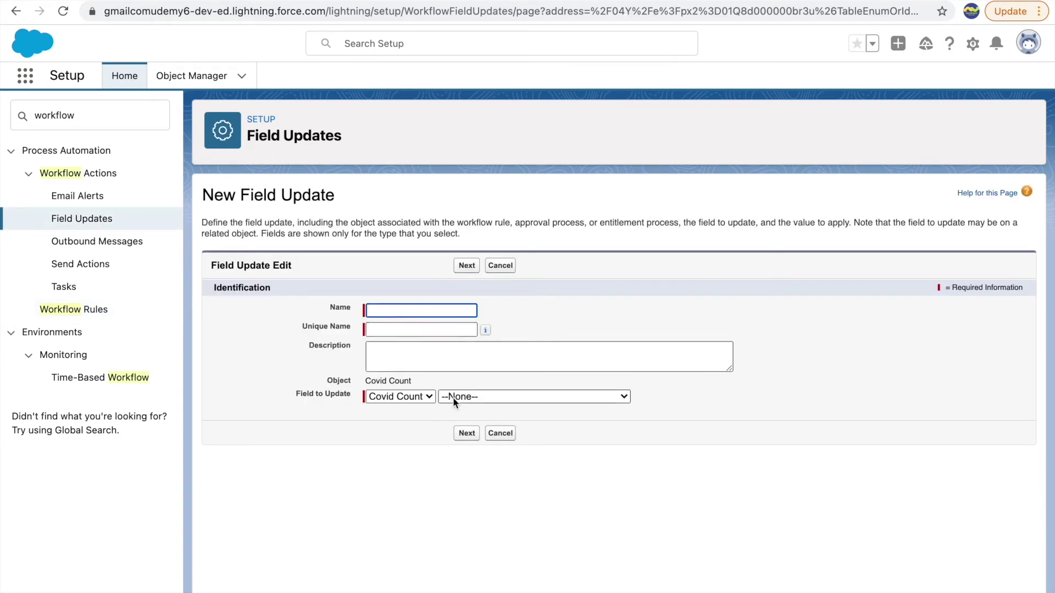
{"action": "left_click", "coordinate": [455, 397]}
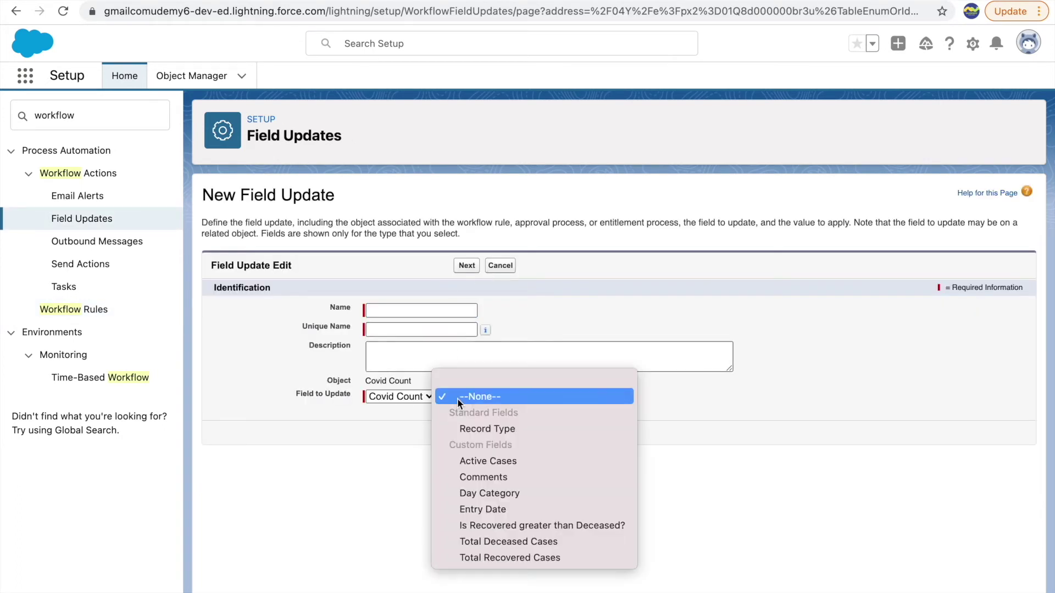
{"action": "left_click", "coordinate": [475, 492]}
{"action": "left_click", "coordinate": [484, 522]}
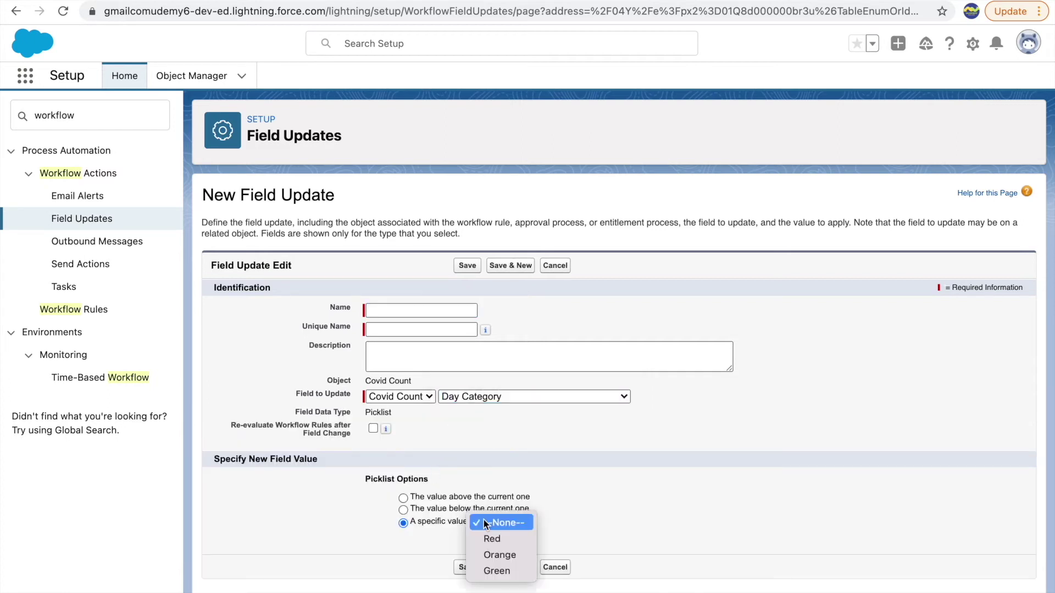
{"action": "left_click", "coordinate": [493, 554]}
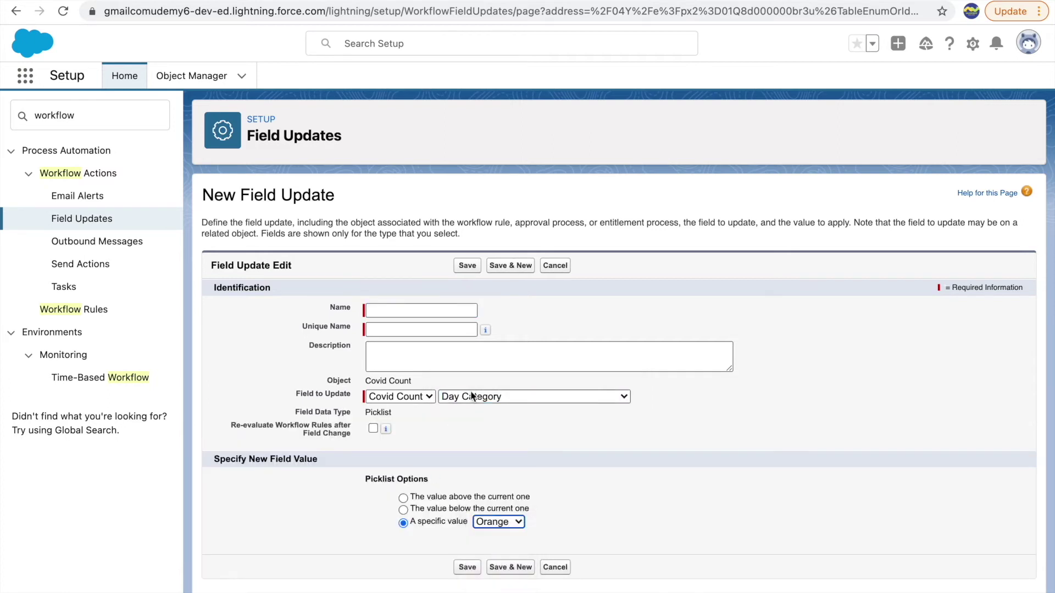
- Fill in the field update's name and unique name, save it and start another new field update
{"action": "left_click", "coordinate": [406, 310]}
{"action": "left_click", "coordinate": [421, 416]}
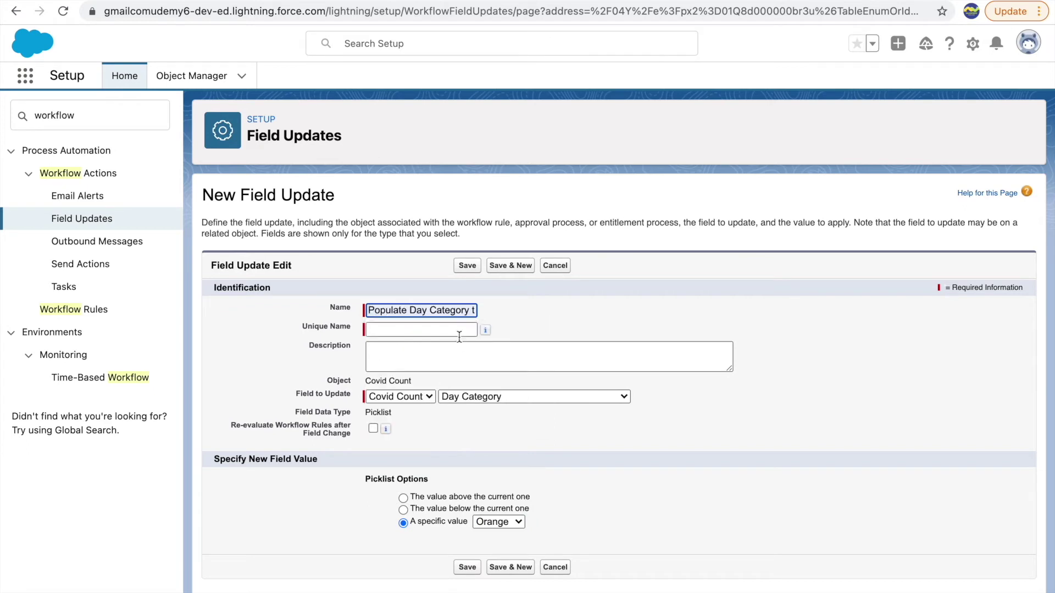
{"action": "key", "text": "Tab"}
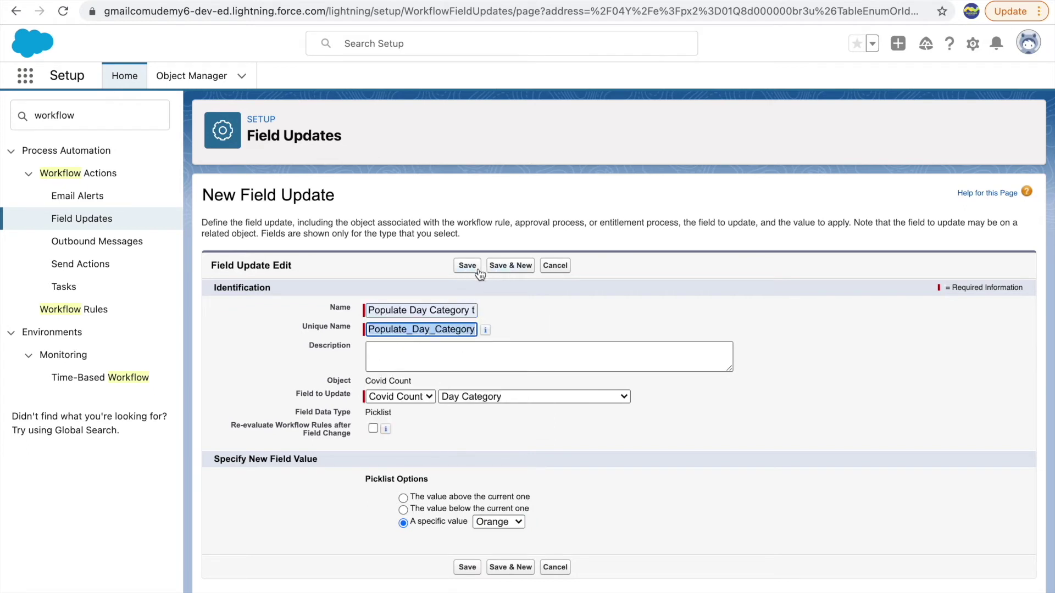
{"action": "left_click", "coordinate": [507, 269]}
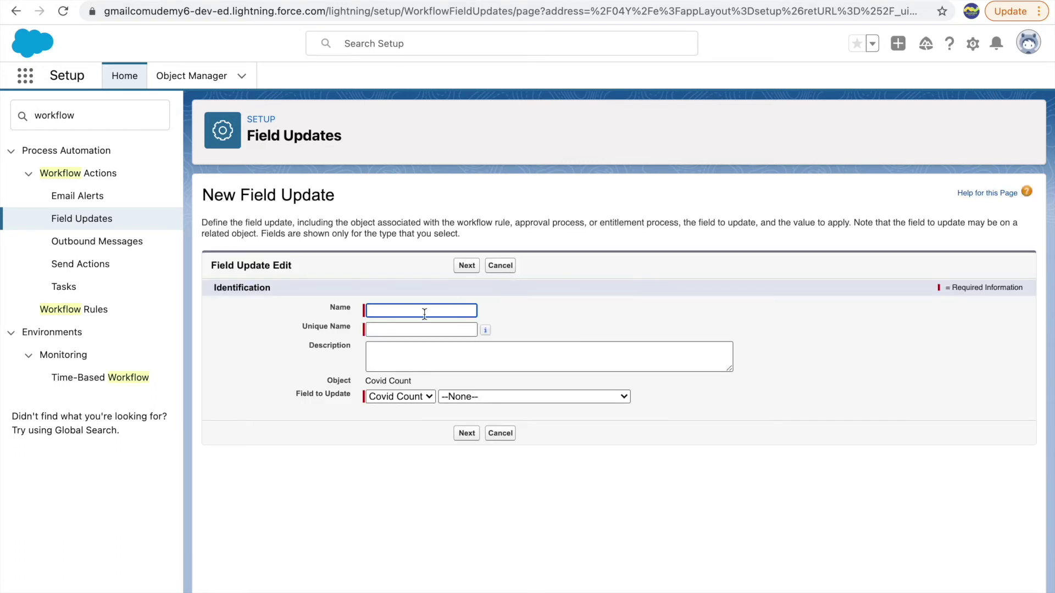
{"action": "left_click", "coordinate": [400, 315]}
{"action": "left_click", "coordinate": [429, 336]}
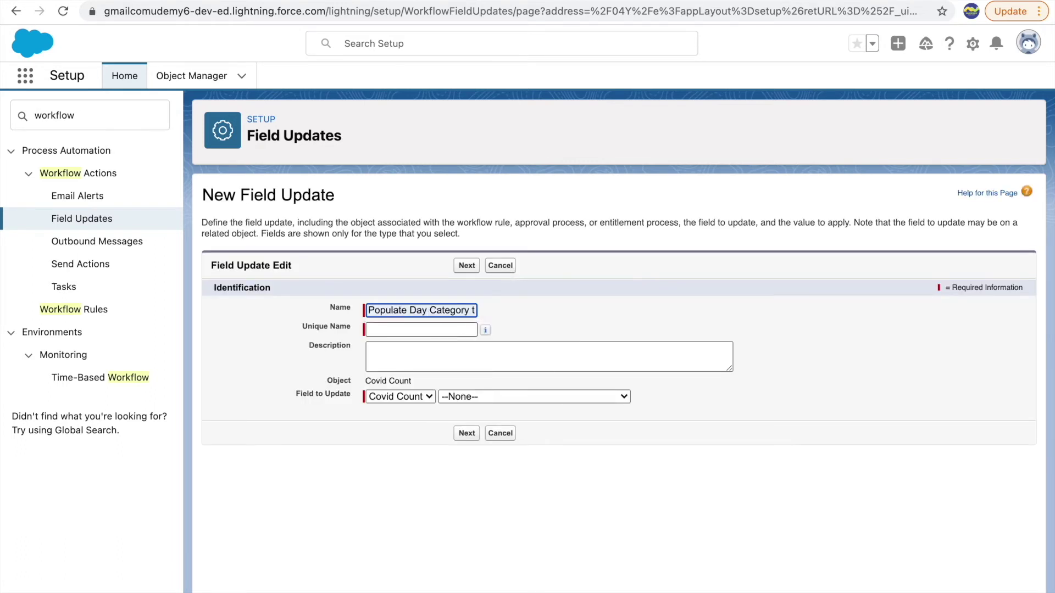
{"action": "left_click", "coordinate": [464, 311]}
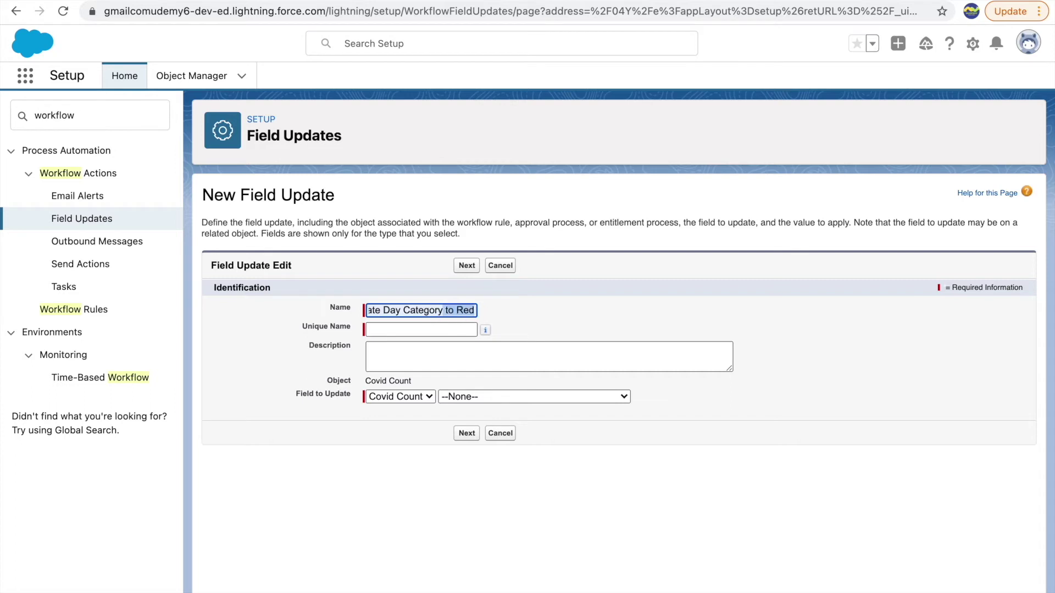
{"action": "key", "text": "BackSpace"}
{"action": "key", "text": "BackSpace"}
{"action": "key", "text": "BackSpace"}
{"action": "type", "text": "Orange"}
{"action": "key", "text": "Tab"}
{"action": "left_click", "coordinate": [480, 396]}
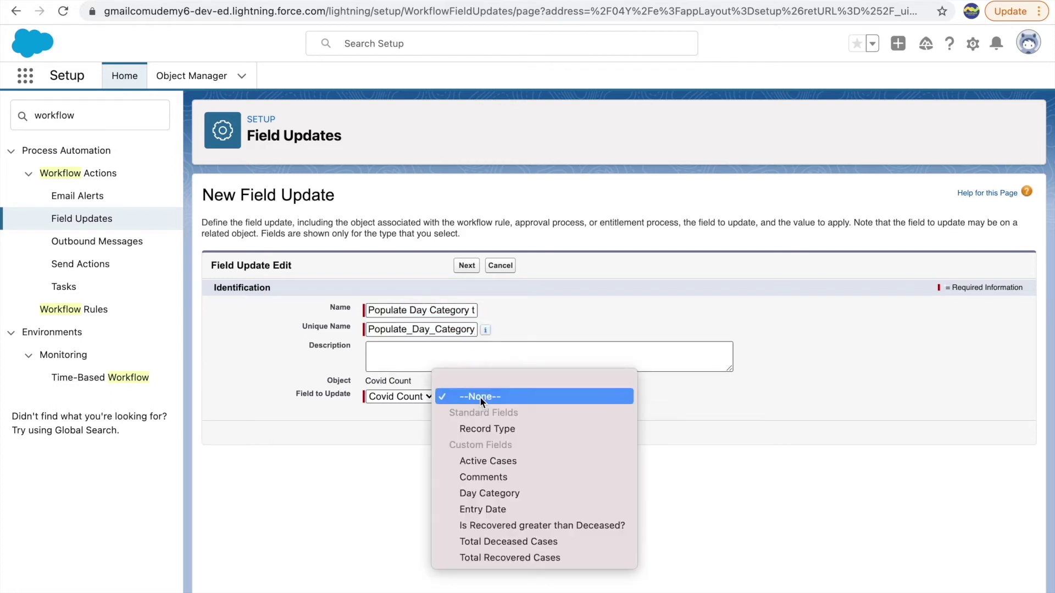
{"action": "left_click", "coordinate": [374, 464]}
{"action": "left_click_drag", "start_coordinate": [338, 187], "coordinate": [366, 200]}
{"action": "left_click", "coordinate": [503, 279]}
{"action": "left_click", "coordinate": [500, 266]}
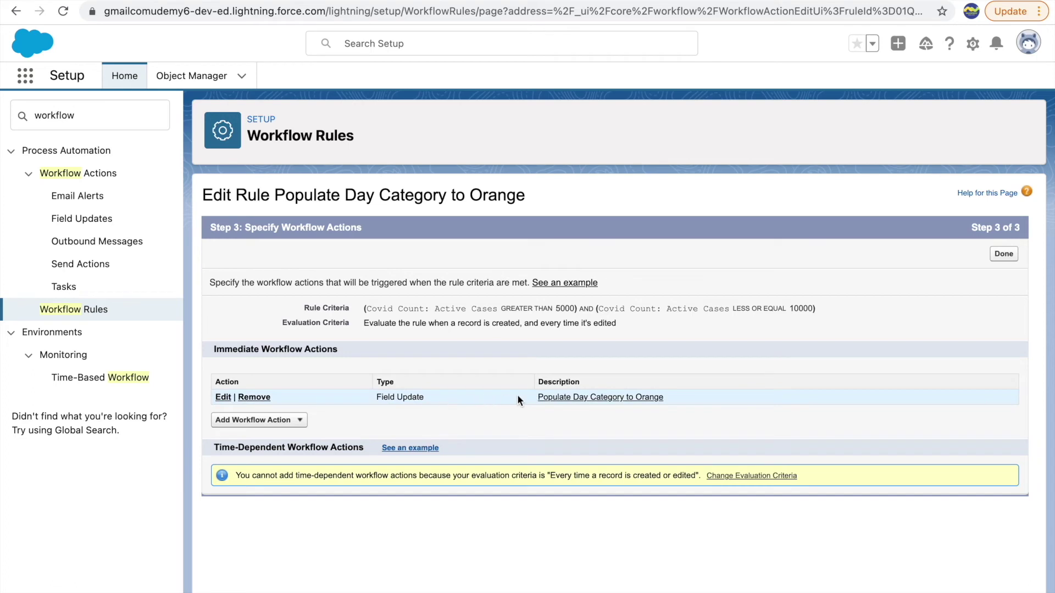
- Complete and activate the Populate Day Category to Orange rule and start a clone of it
{"action": "left_click", "coordinate": [999, 256]}
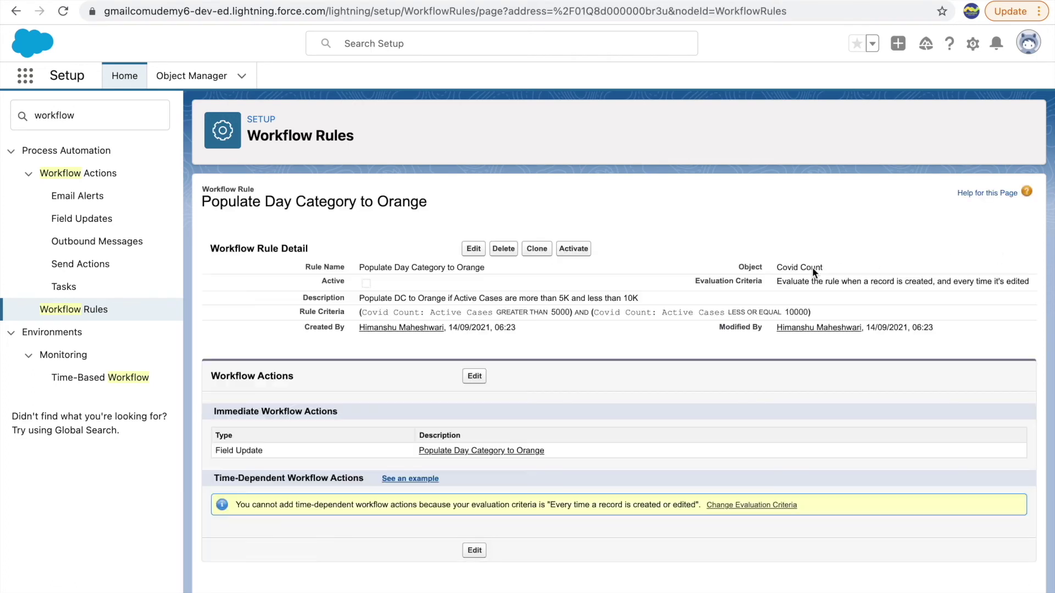
{"action": "left_click", "coordinate": [575, 251]}
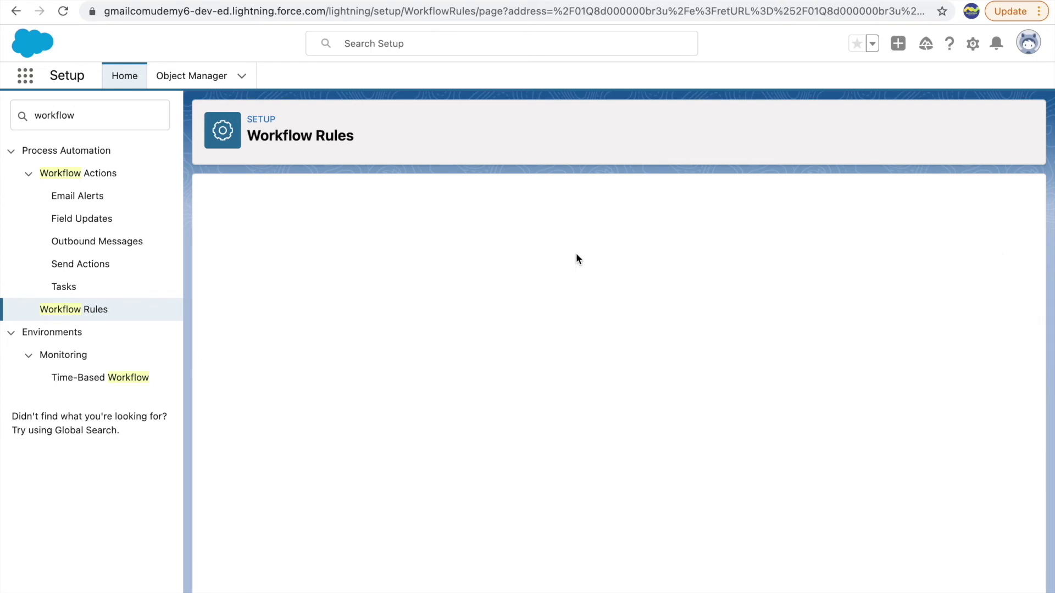
{"action": "left_click", "coordinate": [501, 250]}
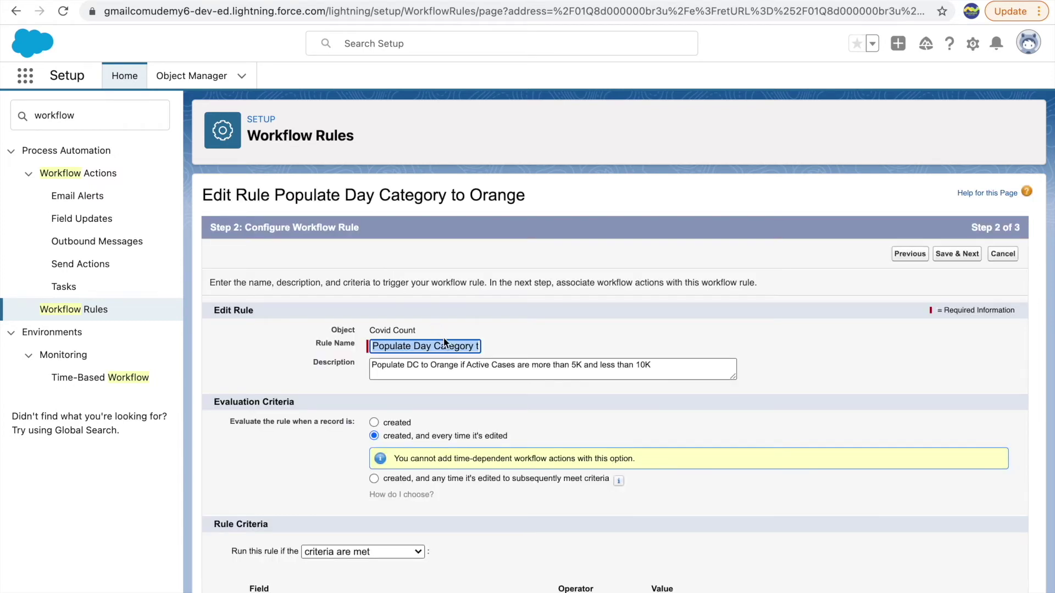
- Rename the cloned rule Populate Day Category to Green
{"action": "left_click", "coordinate": [446, 341]}
{"action": "key", "text": "End"}
{"action": "key", "text": "BackSpace"}
{"action": "key", "text": "BackSpace"}
{"action": "key", "text": "BackSpace"}
{"action": "key", "text": "BackSpace"}
{"action": "key", "text": "BackSpace"}
{"action": "key", "text": "BackSpace"}
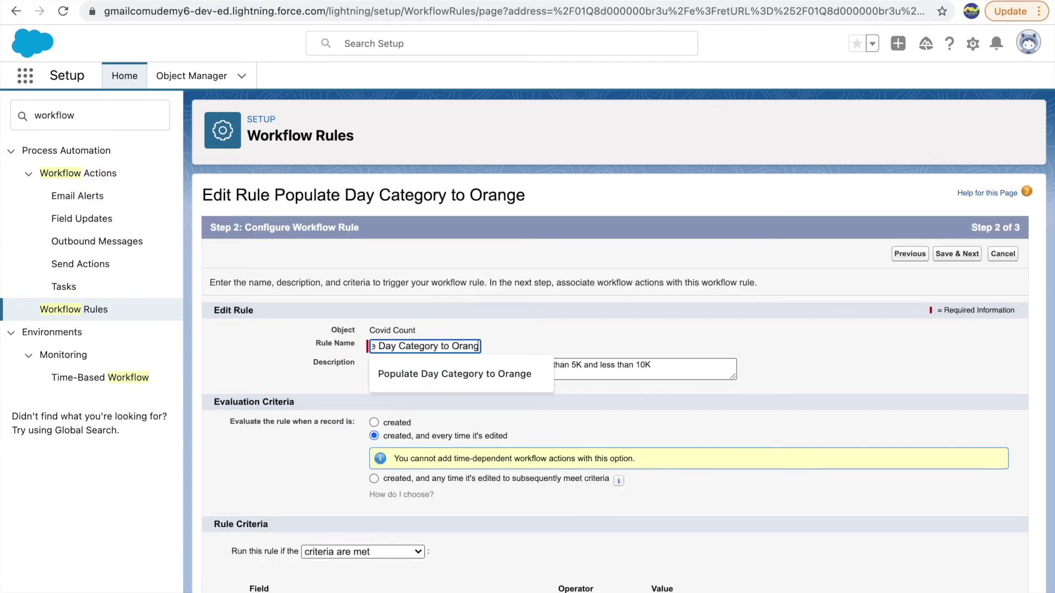
{"action": "type", "text": "Green"}
{"action": "left_click", "coordinate": [500, 344]}
- Change the cloned rule's description to "Populate DC to Green if Active Cases are less than 5K"
{"action": "double_click", "coordinate": [440, 365]}
{"action": "type", "text": "Grenn if Active Cases are more"}
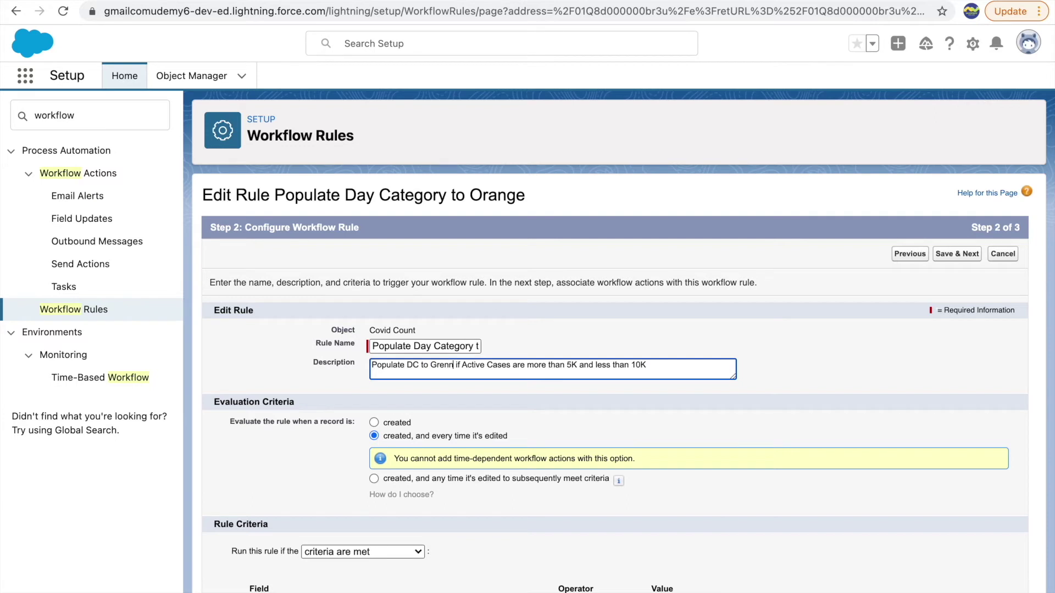
{"action": "key", "text": "Left"}
{"action": "key", "text": "BackSpace"}
{"action": "type", "text": "e"}
{"action": "left_click", "coordinate": [597, 365]}
{"action": "key", "text": "BackSpace"}
{"action": "key", "text": "BackSpace"}
{"action": "key", "text": "BackSpace"}
{"action": "key", "text": "BackSpace"}
{"action": "key", "text": "BackSpace"}
{"action": "key", "text": "BackSpace"}
{"action": "key", "text": "BackSpace"}
{"action": "key", "text": "BackSpace"}
{"action": "key", "text": "BackSpace"}
{"action": "key", "text": "BackSpace"}
{"action": "key", "text": "BackSpace"}
{"action": "key", "text": "BackSpace"}
{"action": "key", "text": "BackSpace"}
{"action": "key", "text": "BackSpace"}
{"action": "key", "text": "BackSpace"}
{"action": "key", "text": "BackSpace"}
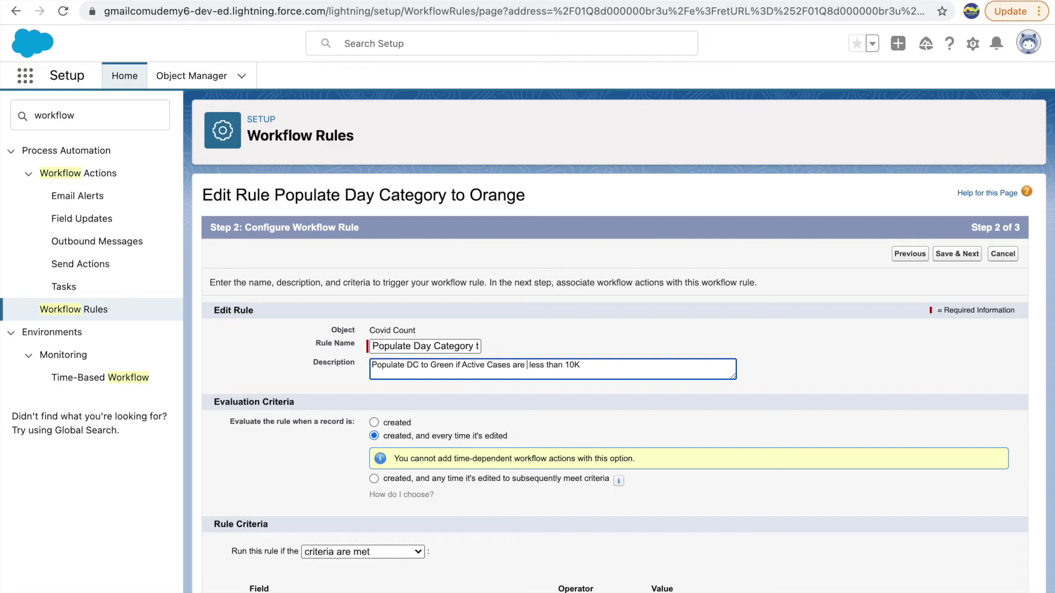
{"action": "key", "text": "BackSpace"}
{"action": "left_click", "coordinate": [620, 373]}
{"action": "key", "text": "BackSpace"}
- Clear the field, operator and value of the second rule criterion
{"action": "scroll", "coordinate": [491, 432], "scroll_direction": "down", "scroll_amount": 2}
{"action": "scroll", "coordinate": [482, 460], "scroll_direction": "down", "scroll_amount": 2}
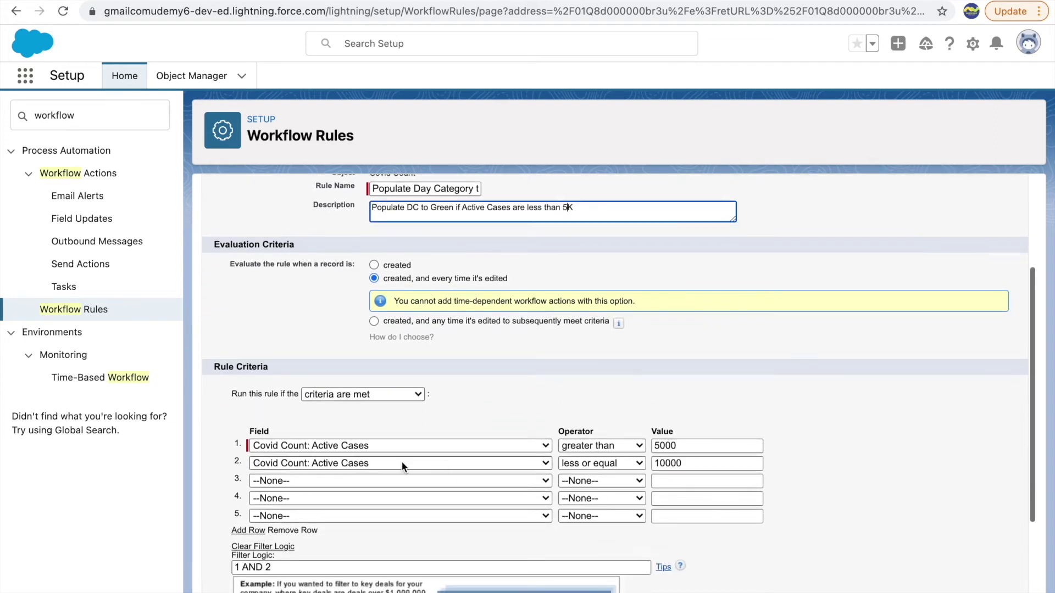
{"action": "left_click", "coordinate": [434, 467]}
{"action": "left_click", "coordinate": [329, 444]}
{"action": "left_click", "coordinate": [586, 463]}
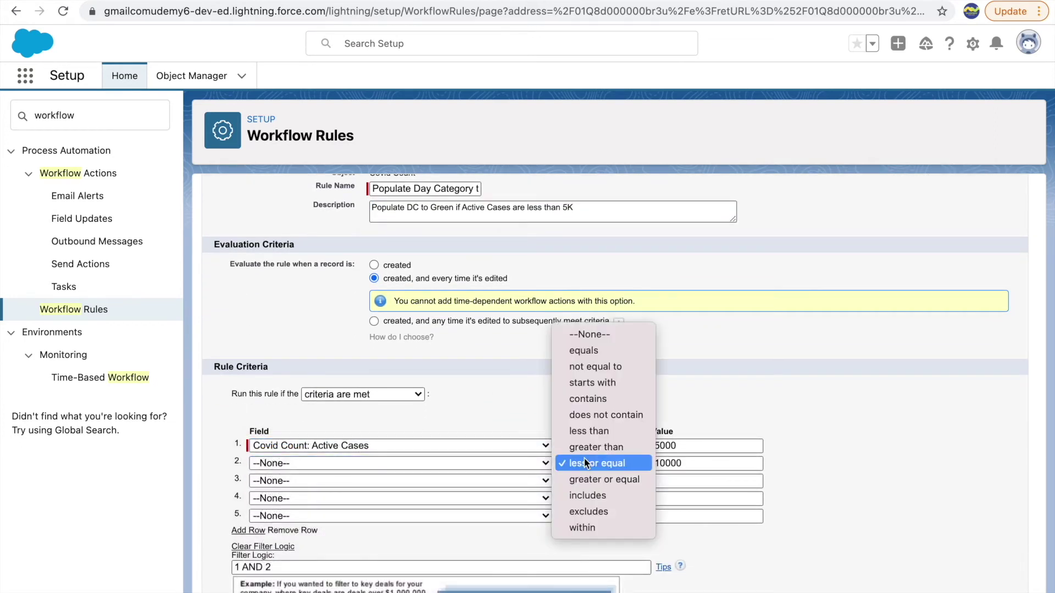
{"action": "key", "text": "Tab"}
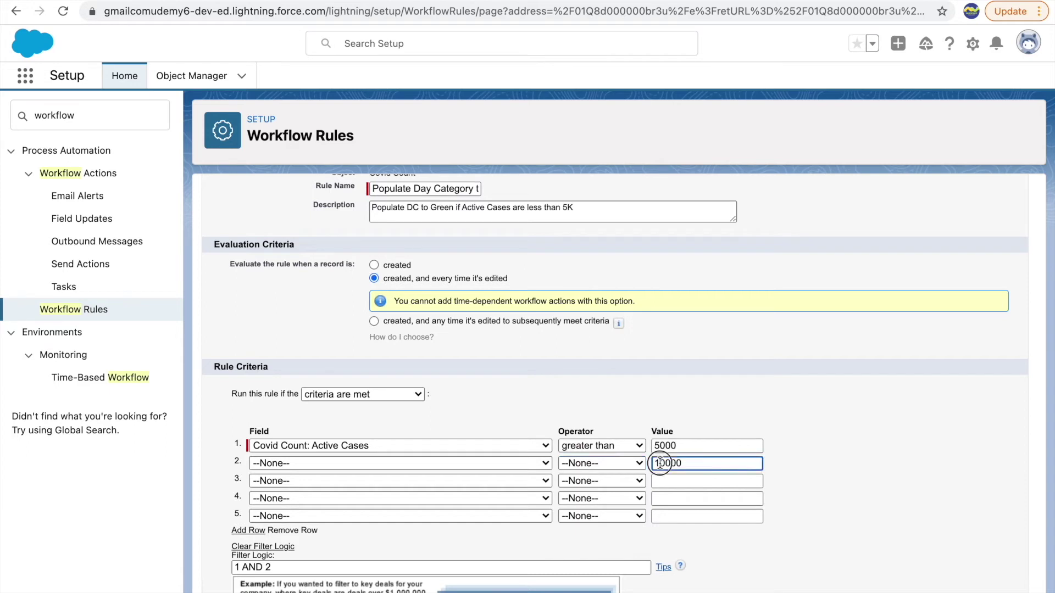
{"action": "key", "text": "BackSpace"}
- Set the Active Cases criterion's operator to less or equal and try to save the rule
{"action": "left_click", "coordinate": [580, 446]}
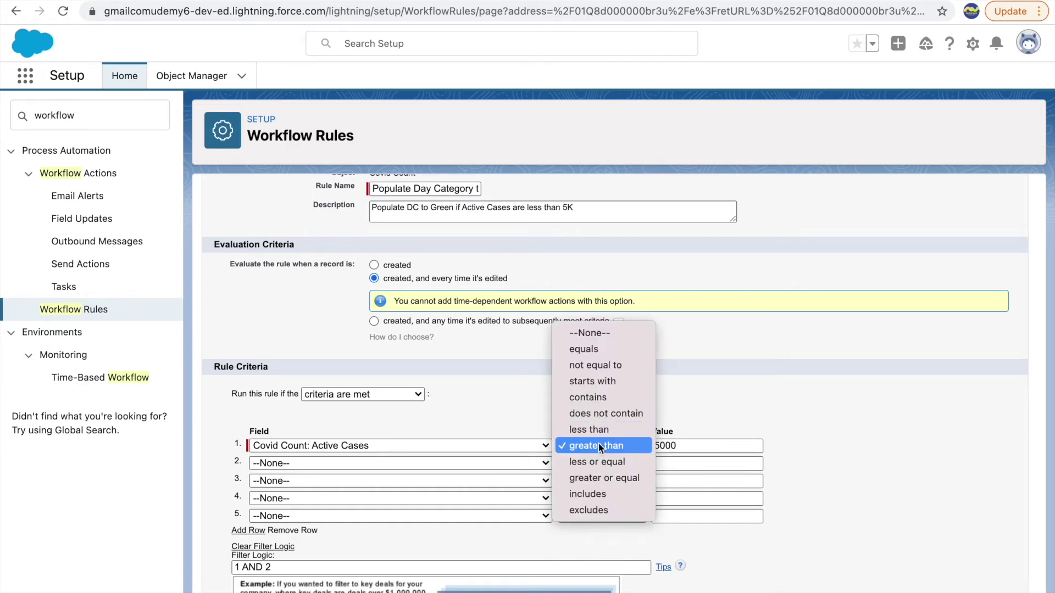
{"action": "left_click", "coordinate": [598, 462]}
{"action": "left_click", "coordinate": [686, 446]}
{"action": "left_click", "coordinate": [850, 421]}
{"action": "scroll", "coordinate": [809, 423], "scroll_direction": "down", "scroll_amount": 2}
{"action": "left_click", "coordinate": [376, 451]}
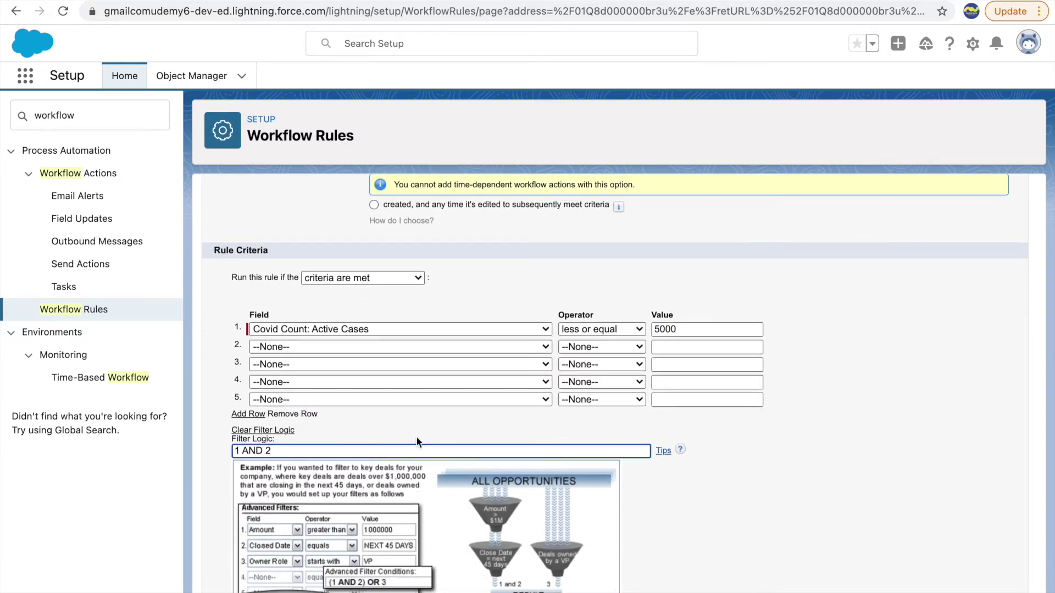
{"action": "scroll", "coordinate": [716, 434], "scroll_direction": "down", "scroll_amount": 1}
{"action": "left_click", "coordinate": [945, 590]}
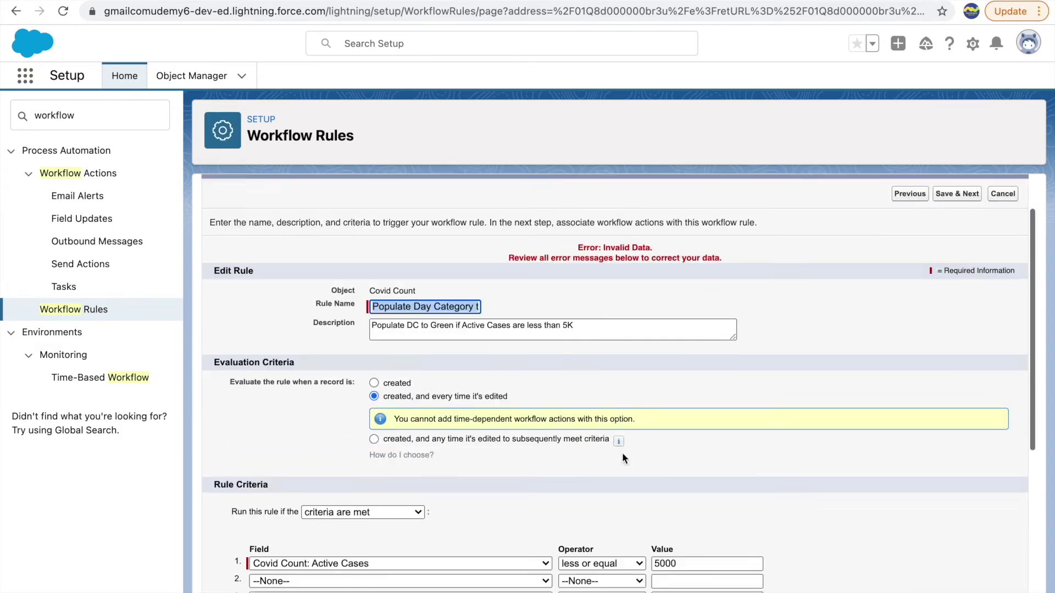
- Reduce the filter logic to 1 and continue to the workflow actions
{"action": "scroll", "coordinate": [624, 453], "scroll_direction": "down", "scroll_amount": 8}
{"action": "left_click_drag", "start_coordinate": [290, 405], "coordinate": [370, 408]}
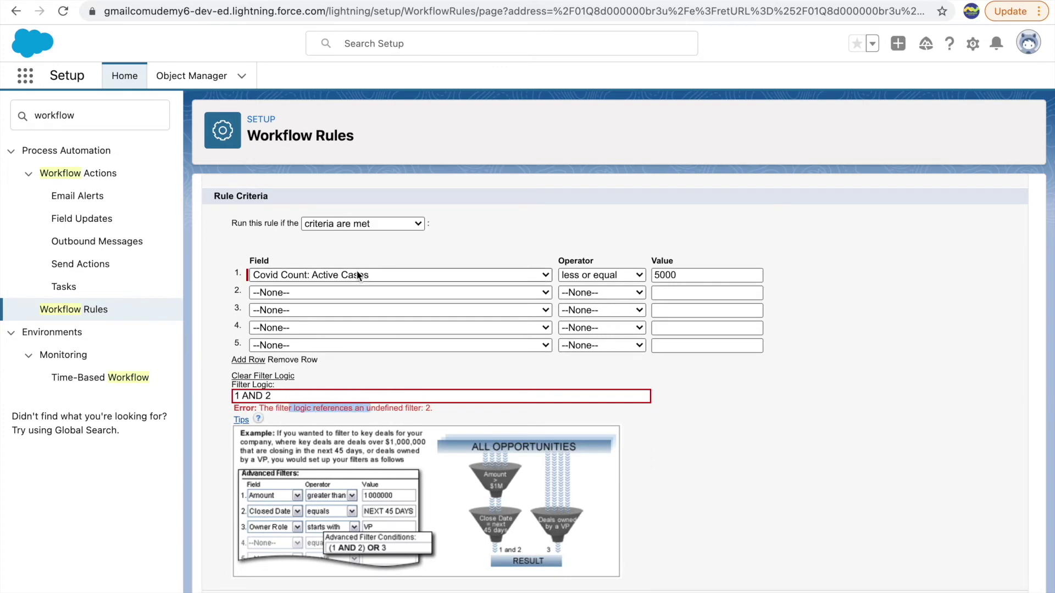
{"action": "left_click", "coordinate": [330, 256]}
{"action": "left_click", "coordinate": [267, 398]}
{"action": "key", "text": "BackSpace"}
{"action": "key", "text": "BackSpace"}
{"action": "key", "text": "BackSpace"}
{"action": "key", "text": "BackSpace"}
{"action": "key", "text": "BackSpace"}
{"action": "key", "text": "BackSpace"}
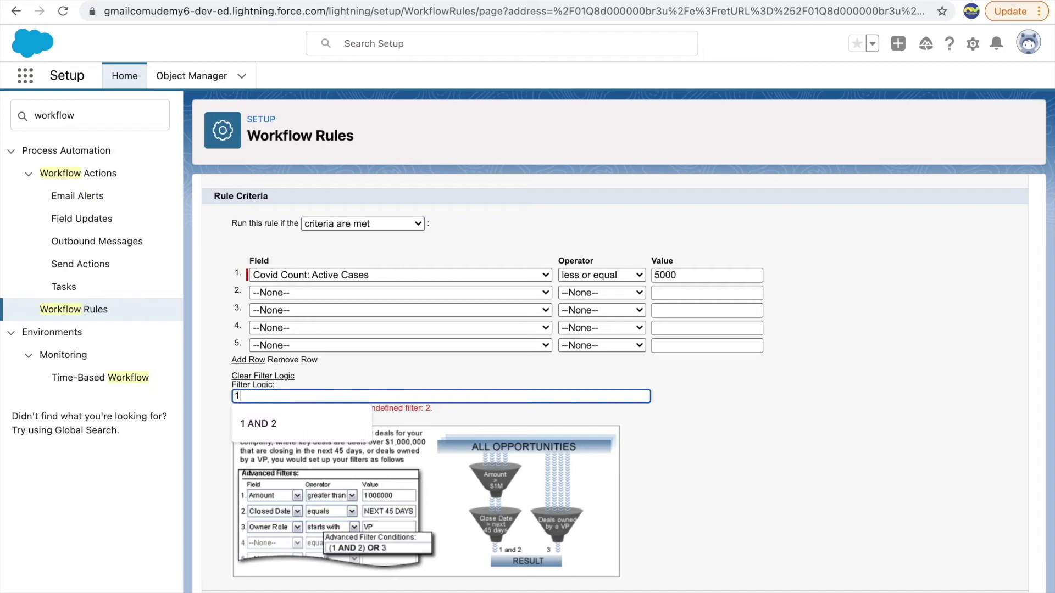
{"action": "left_click", "coordinate": [690, 435]}
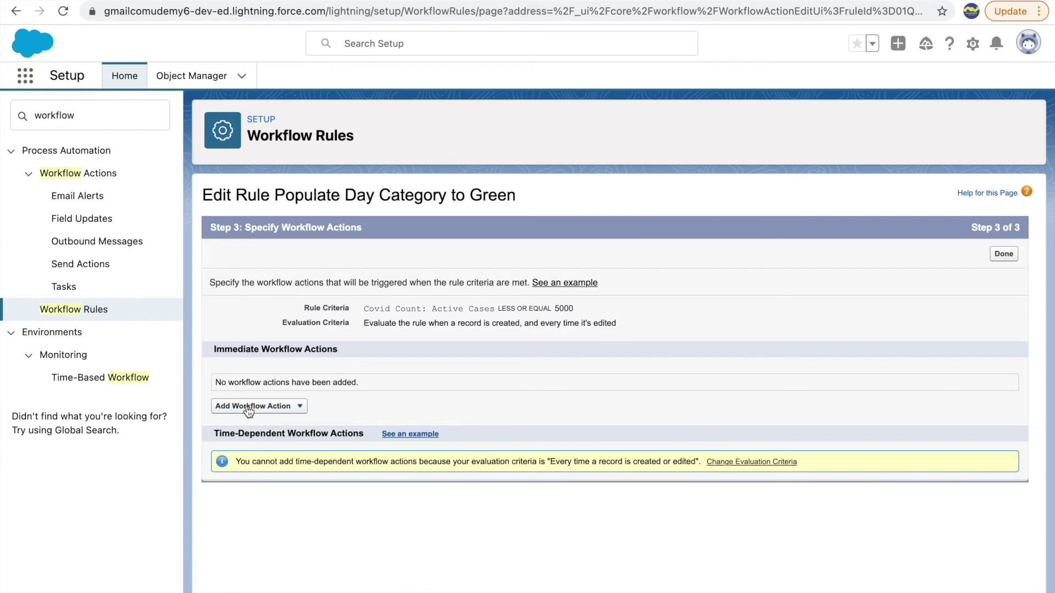
- Add a new field update action that sets Day Category to the specific value Green
{"action": "left_click", "coordinate": [277, 406]}
{"action": "left_click", "coordinate": [254, 437]}
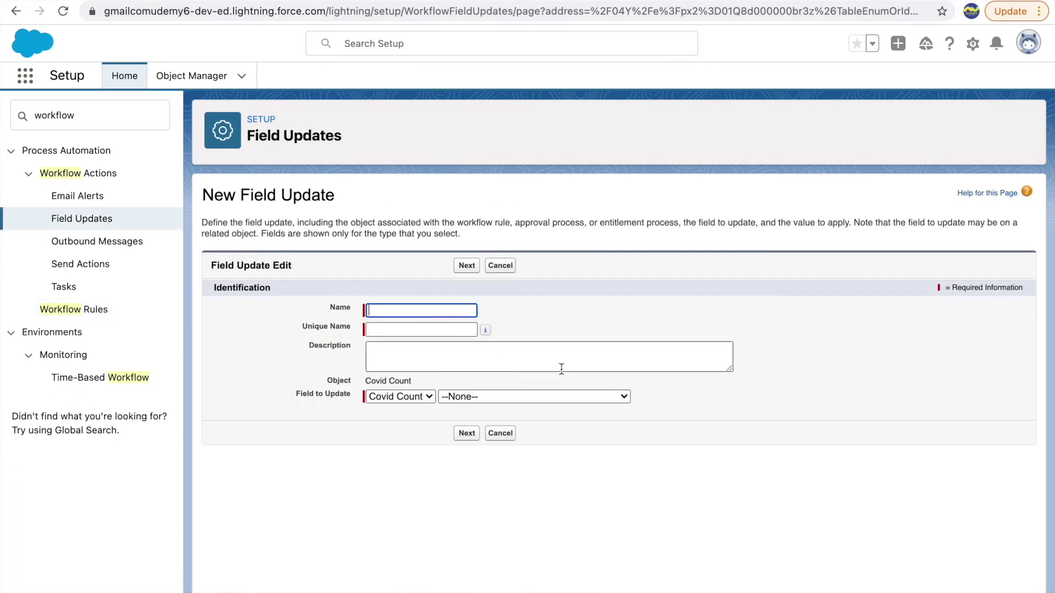
{"action": "left_click", "coordinate": [477, 393]}
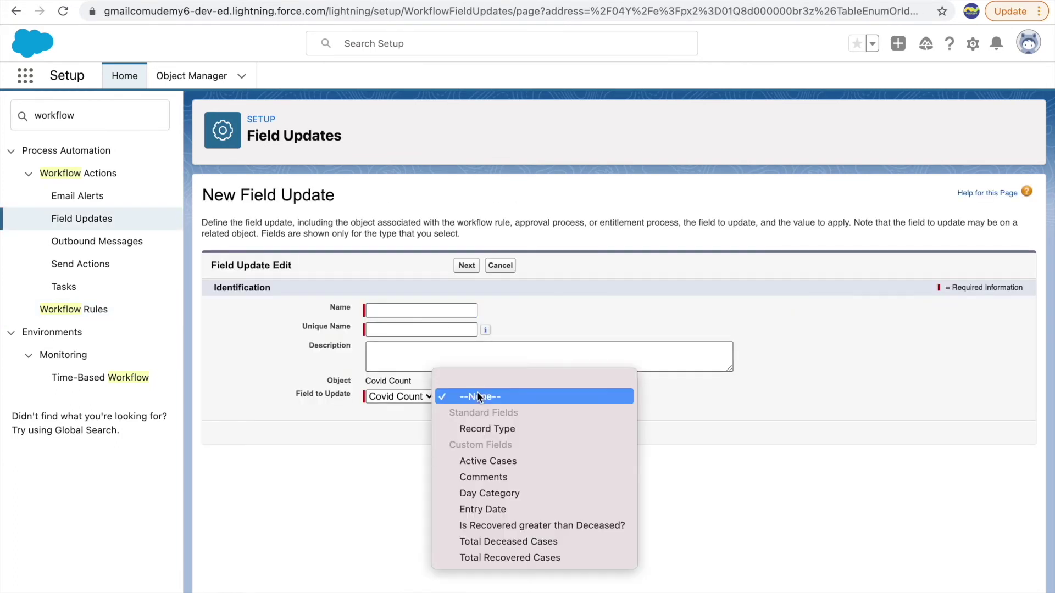
{"action": "left_click", "coordinate": [478, 493]}
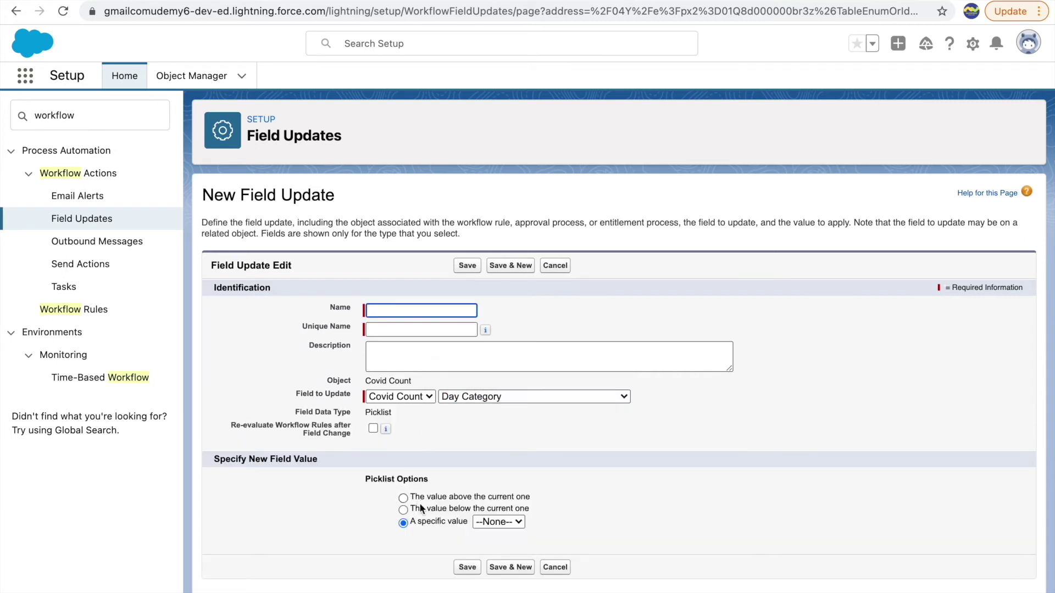
{"action": "left_click", "coordinate": [497, 521]}
{"action": "left_click", "coordinate": [502, 566]}
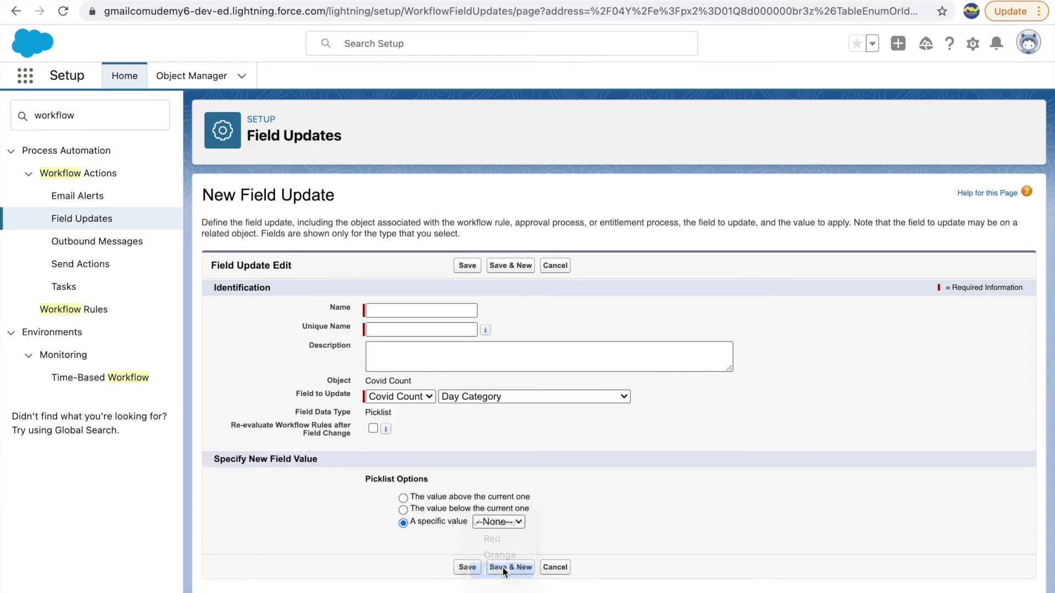
- Name the field update Populate Day Category to Green, save it, and complete and activate the rule
{"action": "left_click", "coordinate": [421, 312]}
{"action": "left_click", "coordinate": [467, 386]}
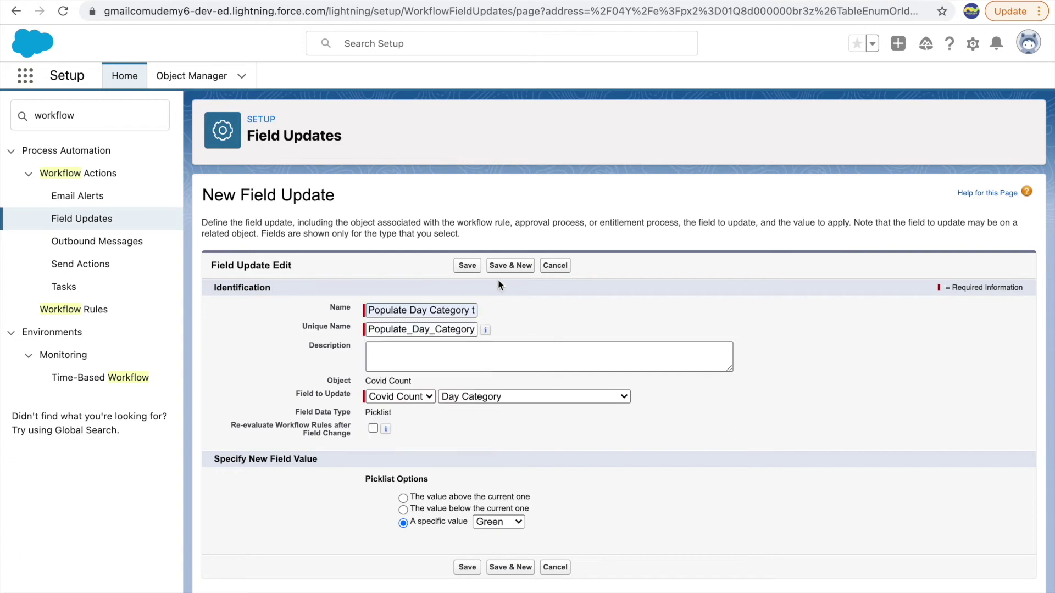
{"action": "left_click", "coordinate": [469, 266]}
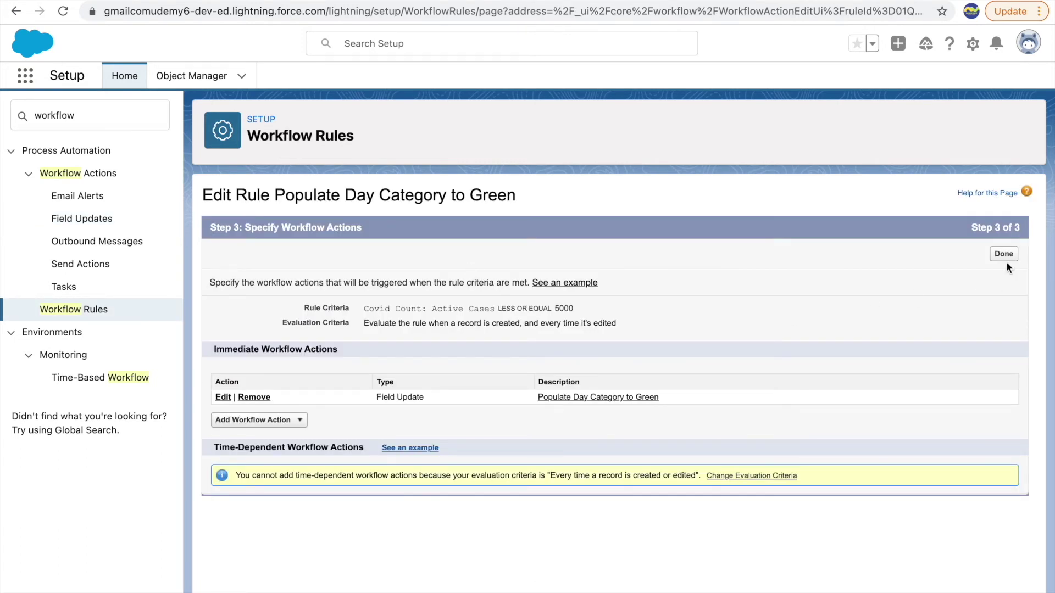
{"action": "left_click", "coordinate": [1004, 255]}
{"action": "left_click", "coordinate": [575, 249]}
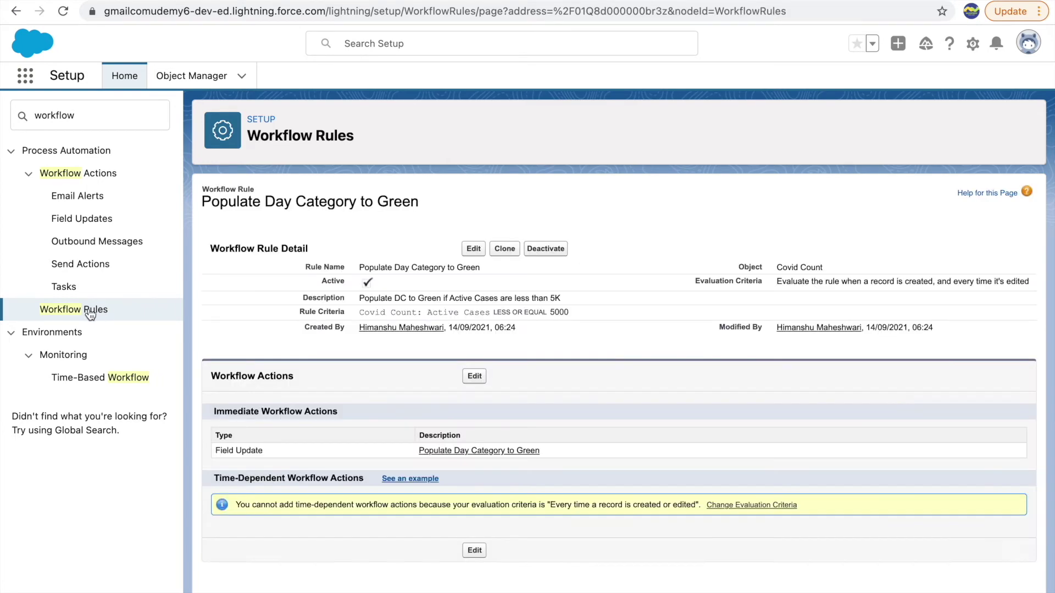
- Open the list of all workflow rules, hiding the introduction page permanently, and review each rule's description and object
{"action": "left_click", "coordinate": [90, 314]}
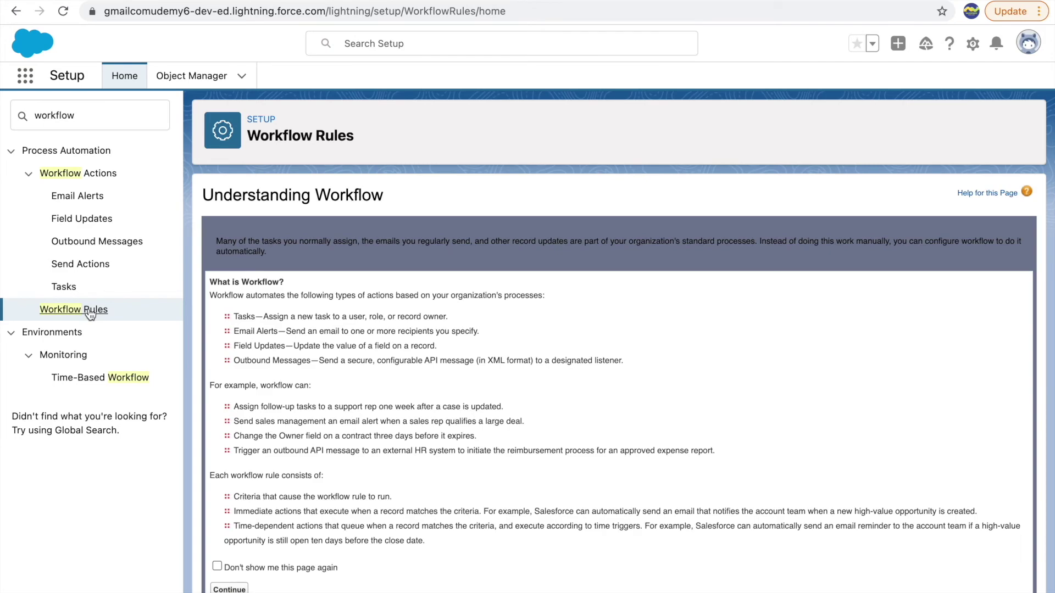
{"action": "scroll", "coordinate": [431, 462], "scroll_direction": "down", "scroll_amount": 1}
{"action": "left_click", "coordinate": [218, 556]}
{"action": "left_click", "coordinate": [227, 580]}
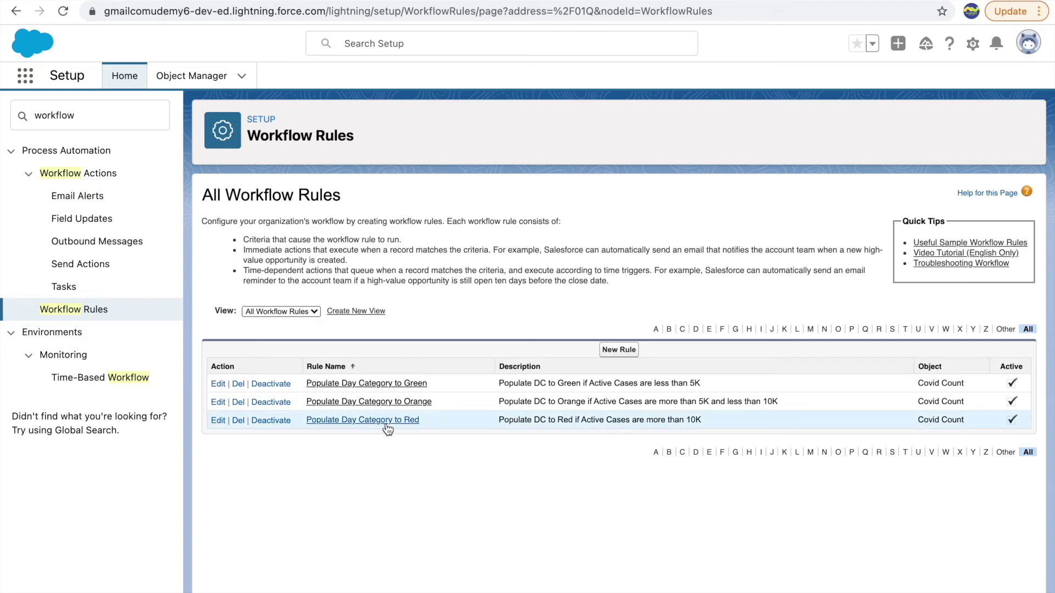
{"action": "left_click_drag", "start_coordinate": [698, 401], "coordinate": [807, 402]}
{"action": "left_click", "coordinate": [717, 422]}
{"action": "left_click", "coordinate": [703, 417]}
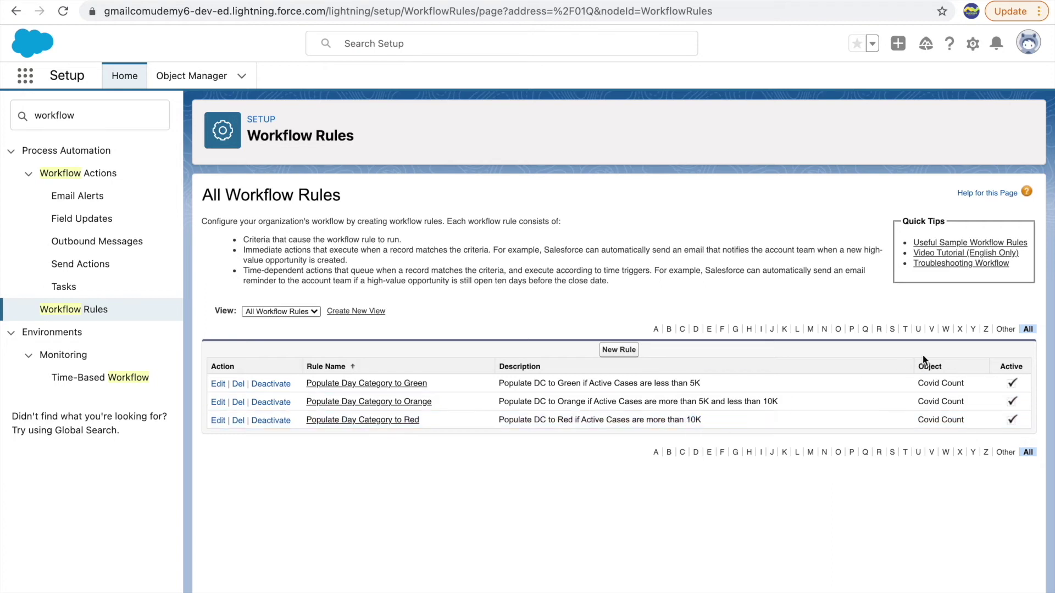
{"action": "double_click", "coordinate": [931, 383]}
{"action": "left_click", "coordinate": [962, 386]}
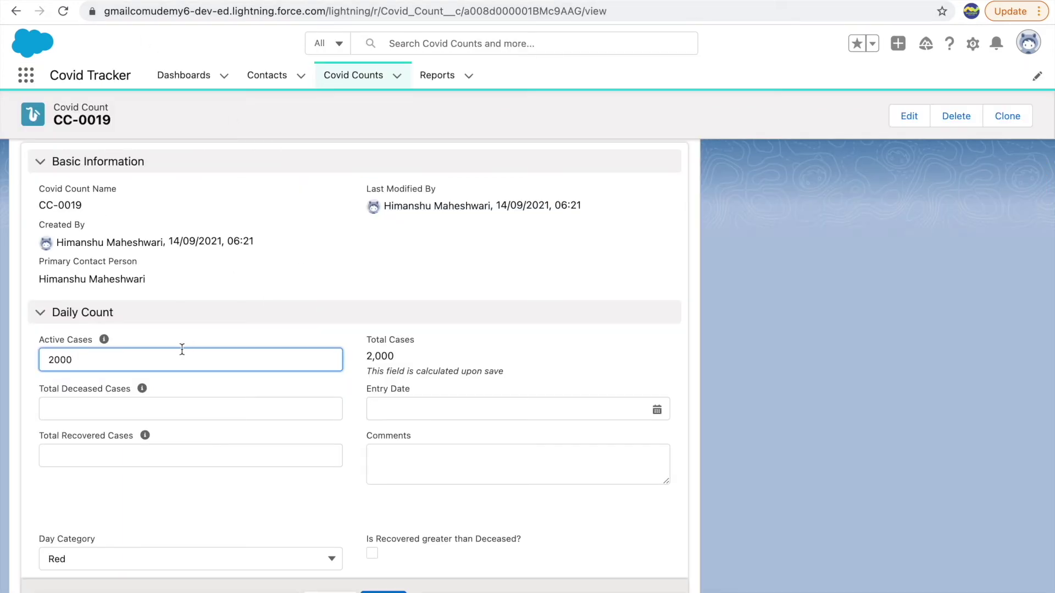
- Save Covid Count record CC-0019 with Active Cases set to 2000
{"action": "left_click", "coordinate": [382, 592]}
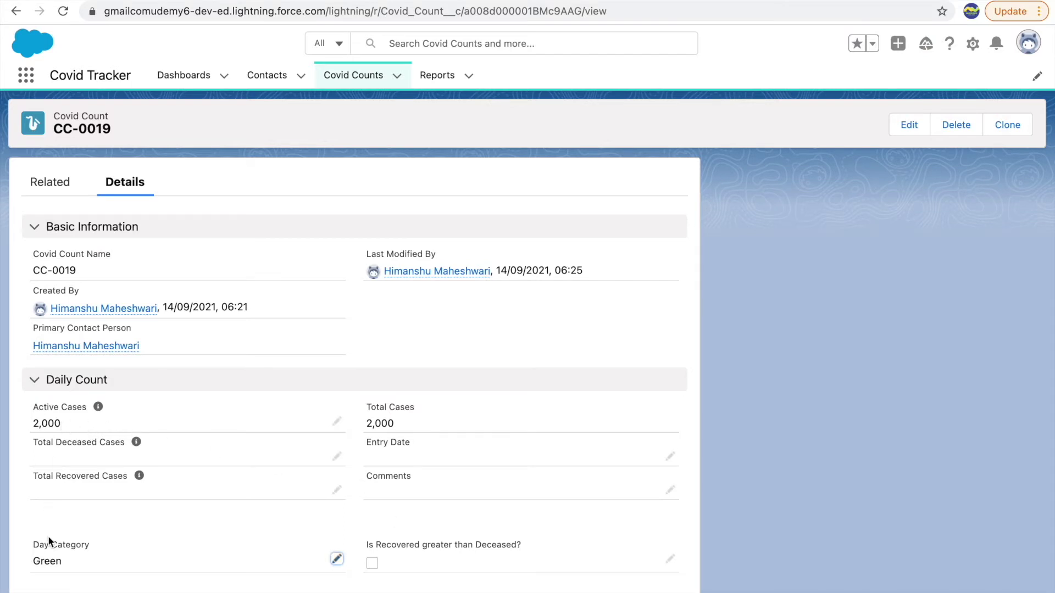
- Set the Active Cases of record CC-0019 to 7000 and save the record
{"action": "left_click", "coordinate": [334, 427]}
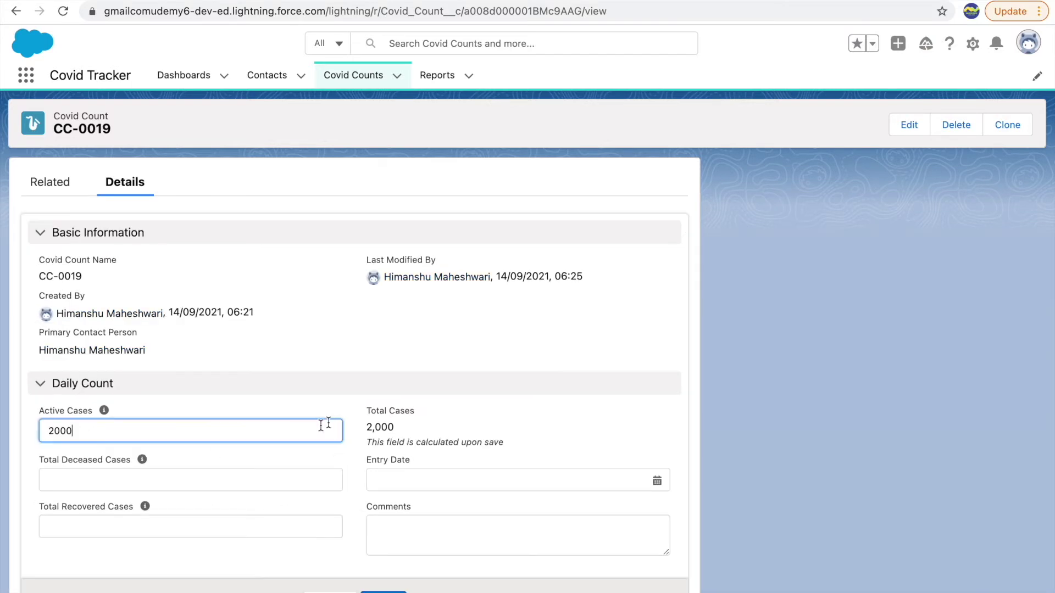
{"action": "key", "text": "Left"}
{"action": "key", "text": "Left"}
{"action": "key", "text": "Left"}
{"action": "key", "text": "BackSpace"}
{"action": "type", "text": "7"}
{"action": "left_click", "coordinate": [449, 346]}
{"action": "scroll", "coordinate": [334, 420], "scroll_direction": "down", "scroll_amount": 2}
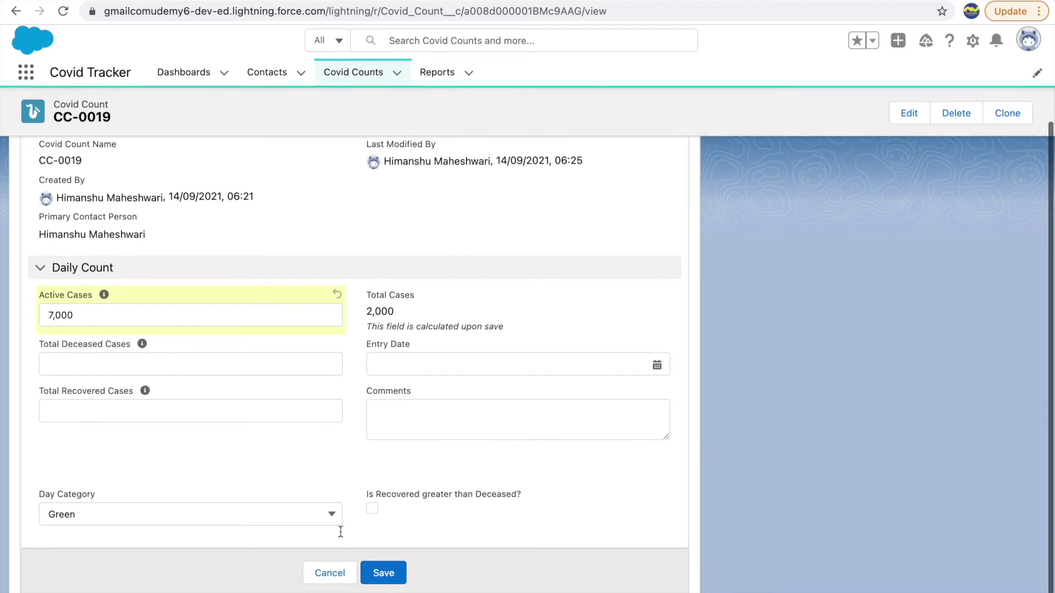
{"action": "left_click", "coordinate": [383, 573]}
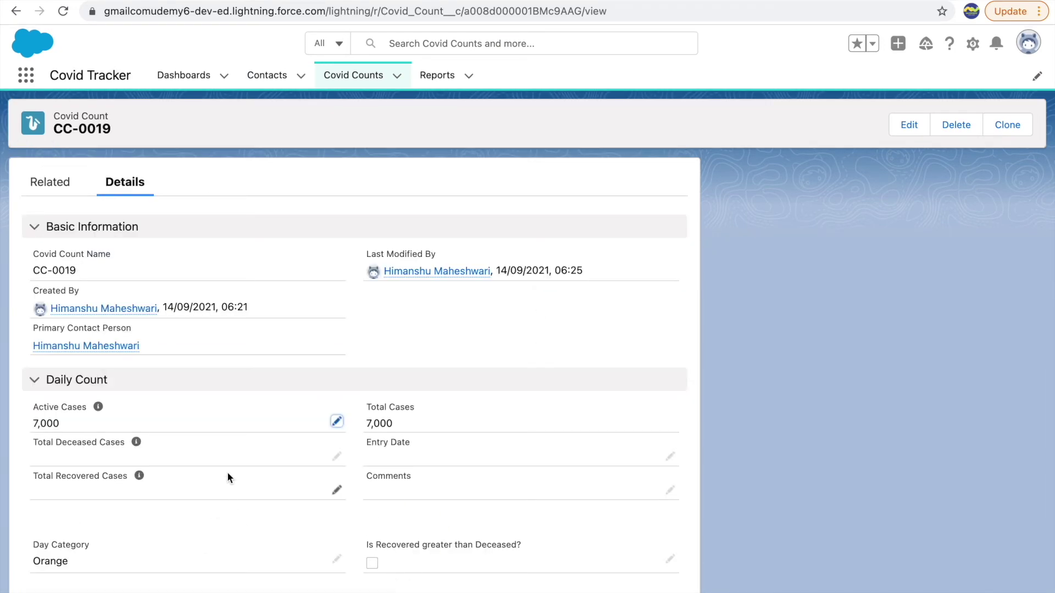
- Set the Active Cases of record CC-0019 to 12000 and save the record
{"action": "left_click", "coordinate": [336, 421]}
{"action": "key", "text": "Left"}
{"action": "key", "text": "Left"}
{"action": "key", "text": "Left"}
{"action": "key", "text": "BackSpace"}
{"action": "type", "text": "12"}
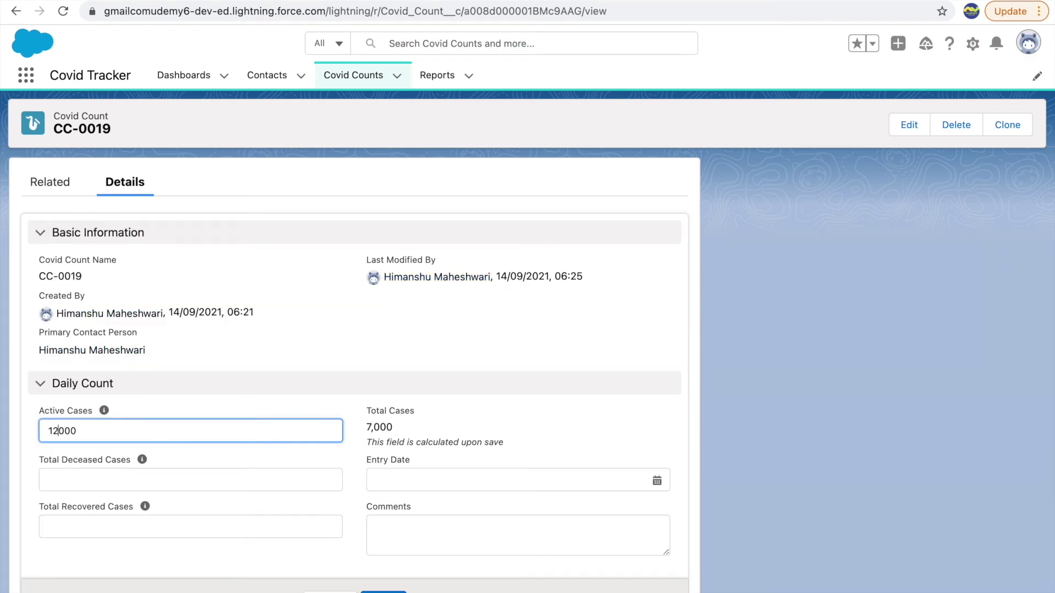
{"action": "left_click", "coordinate": [384, 592]}
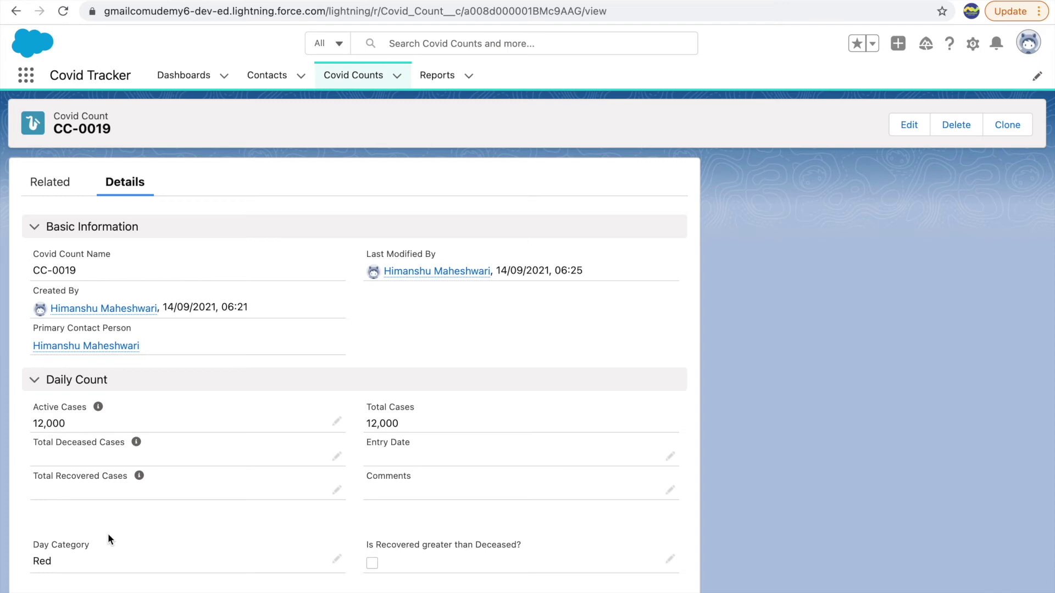
- Open the Populate Day Category to Green workflow rule for editing and examine its evaluation criteria
{"action": "left_click", "coordinate": [250, 2]}
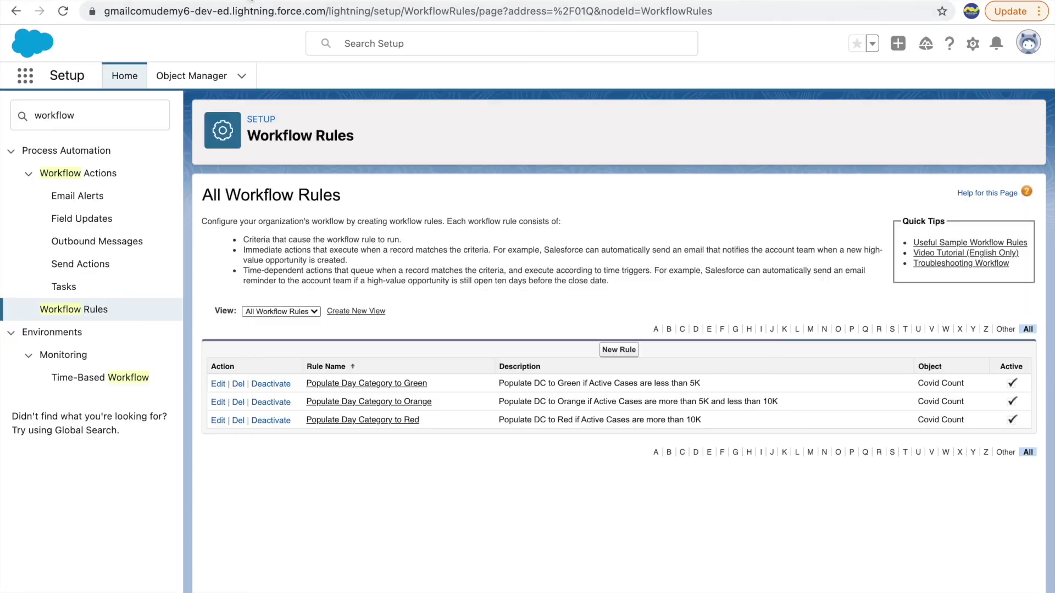
{"action": "left_click", "coordinate": [327, 383]}
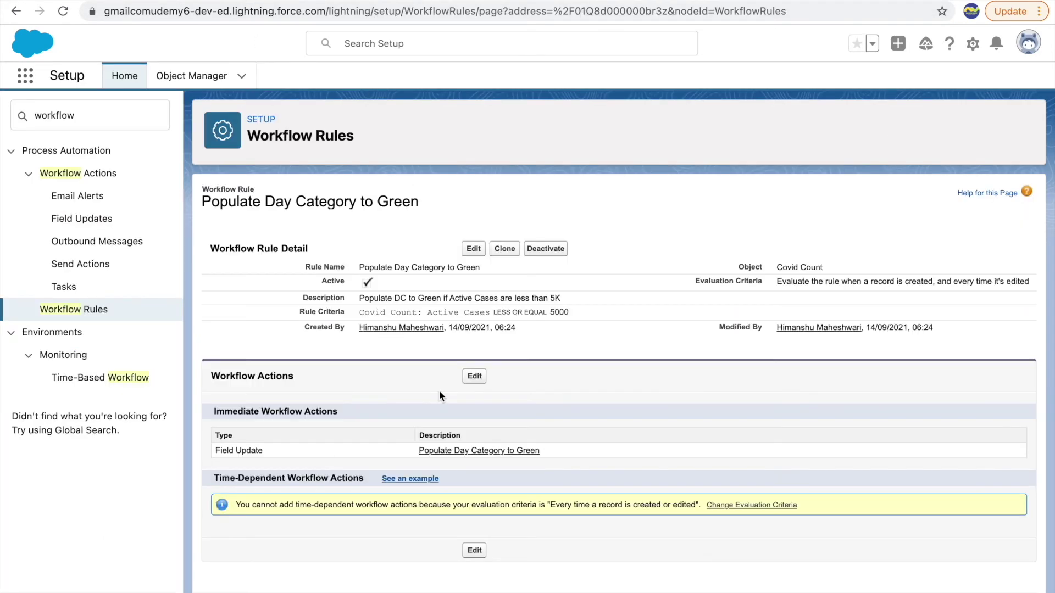
{"action": "left_click", "coordinate": [479, 245]}
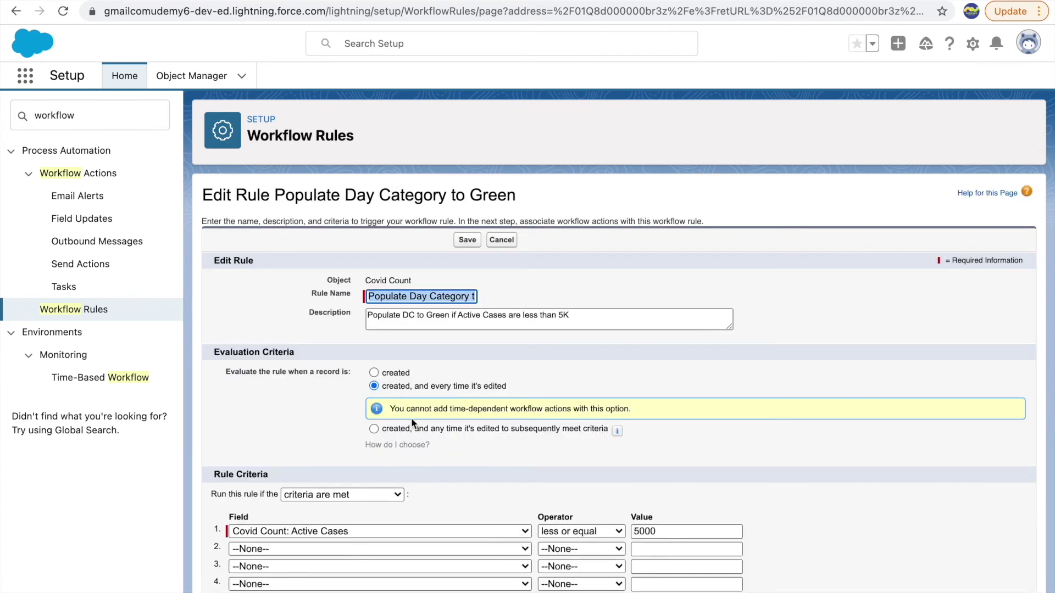
{"action": "left_click", "coordinate": [412, 390]}
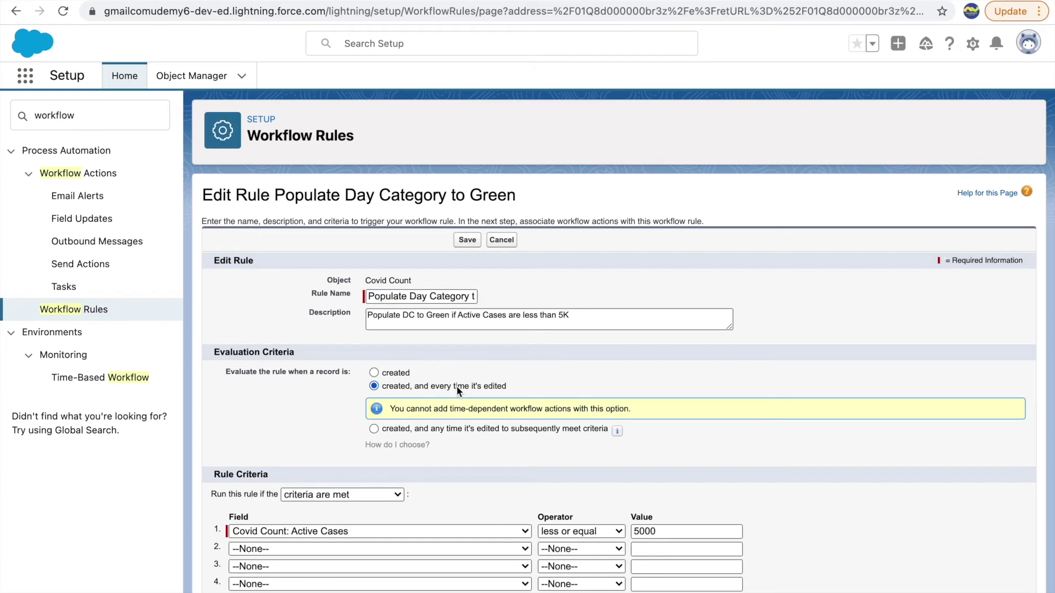
- Return to record CC-0019 and enter 14000 as its Active Cases without saving, checking the Day Category field
{"action": "left_click", "coordinate": [103, 1]}
{"action": "left_click", "coordinate": [329, 427]}
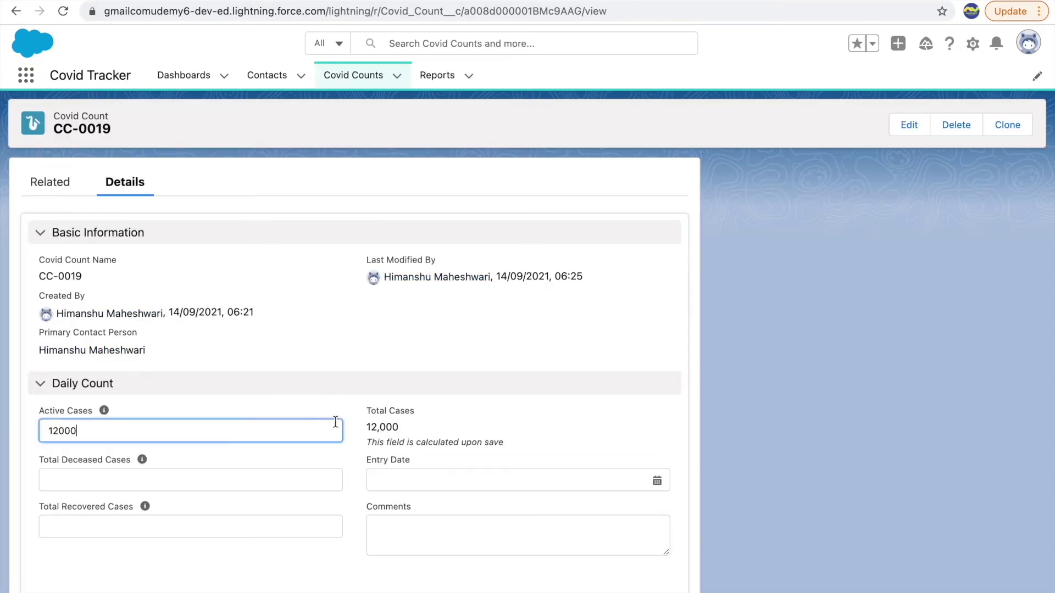
{"action": "key", "text": "Left"}
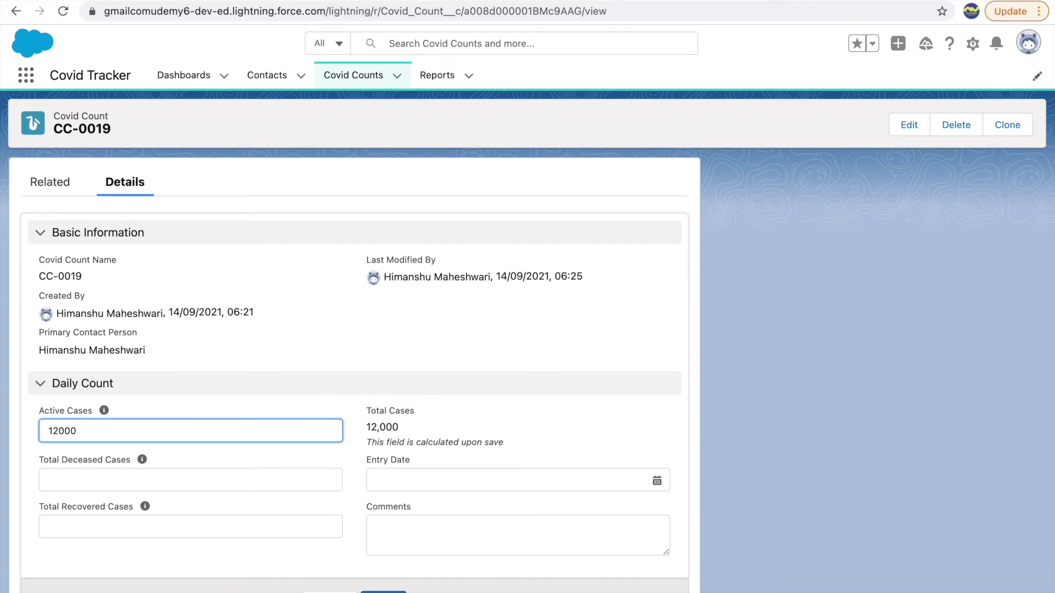
{"action": "key", "text": "BackSpace"}
{"action": "type", "text": "4"}
{"action": "left_click", "coordinate": [292, 363]}
{"action": "scroll", "coordinate": [201, 449], "scroll_direction": "down", "scroll_amount": 2}
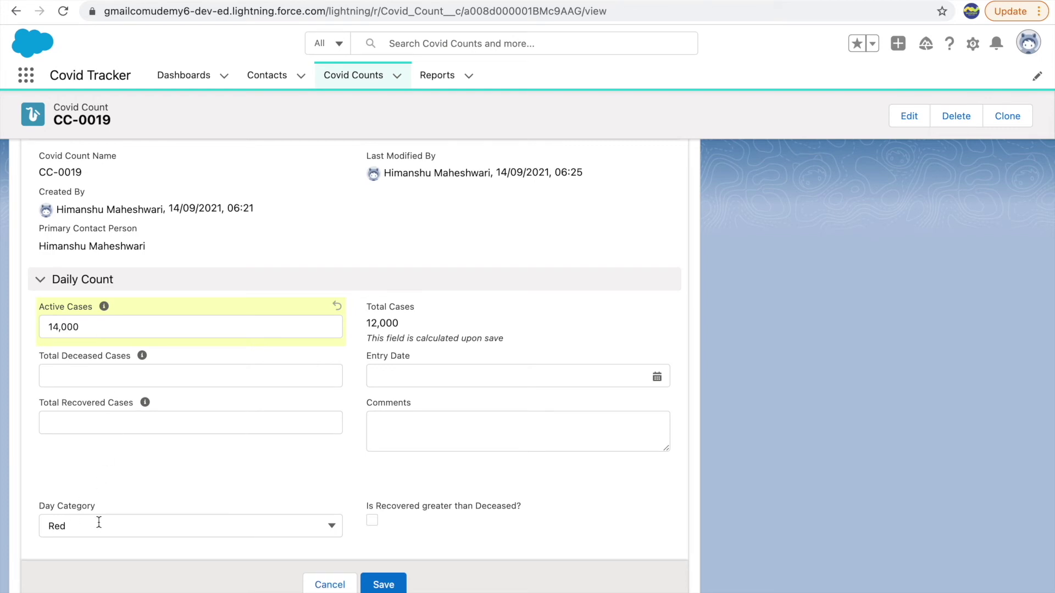
- Enter 15000 as the Active Cases without saving and look through the Day Category options, keeping Red
{"action": "left_click", "coordinate": [92, 327]}
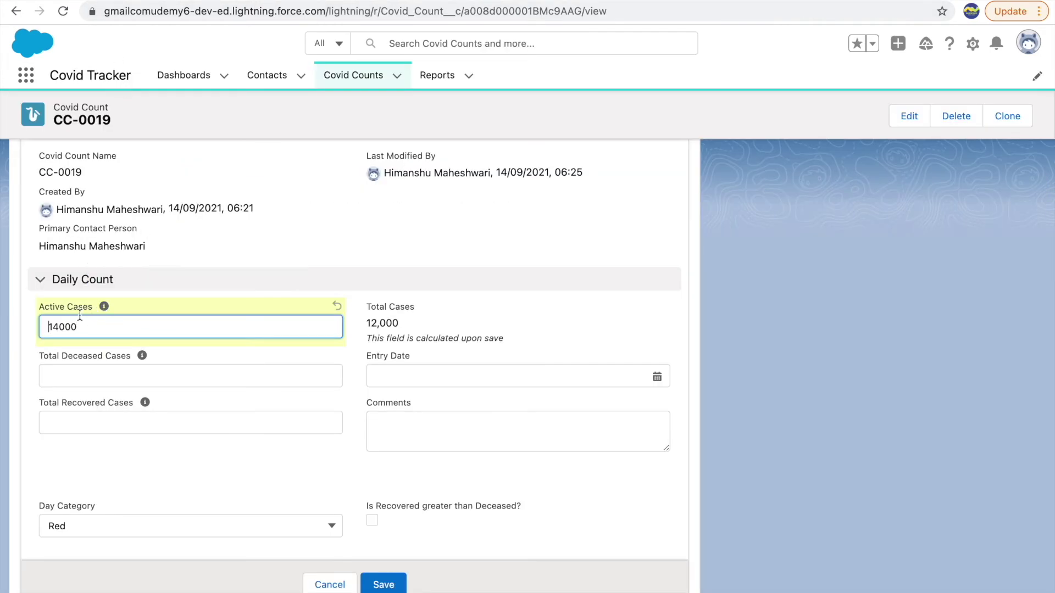
{"action": "key", "text": "Left"}
{"action": "key", "text": "Left"}
{"action": "key", "text": "Left"}
{"action": "key", "text": "BackSpace"}
{"action": "type", "text": "5"}
{"action": "left_click", "coordinate": [88, 455]}
{"action": "left_click", "coordinate": [64, 523]}
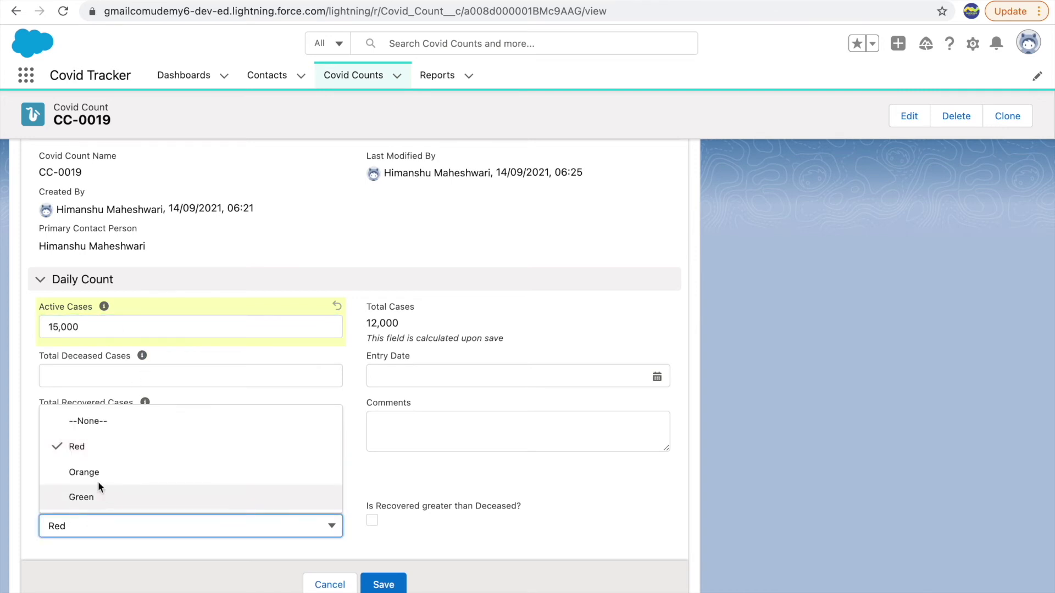
{"action": "left_click", "coordinate": [91, 459]}
{"action": "left_click", "coordinate": [118, 466]}
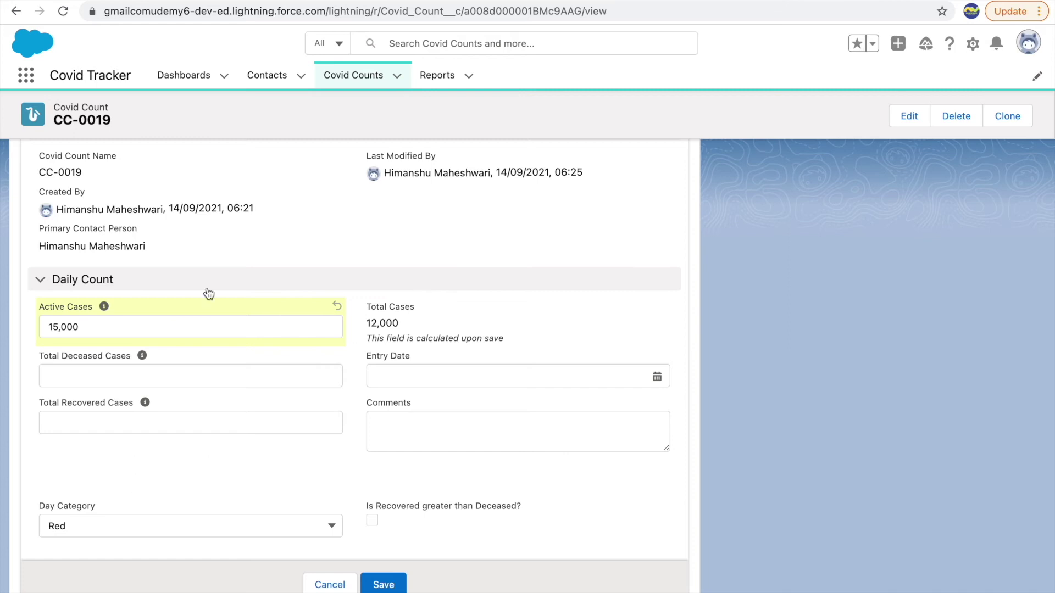
- Check the evaluation criteria options of the Populate Day Category to Green rule and return to record CC-0019
{"action": "left_click", "coordinate": [251, 2]}
{"action": "left_click", "coordinate": [374, 427]}
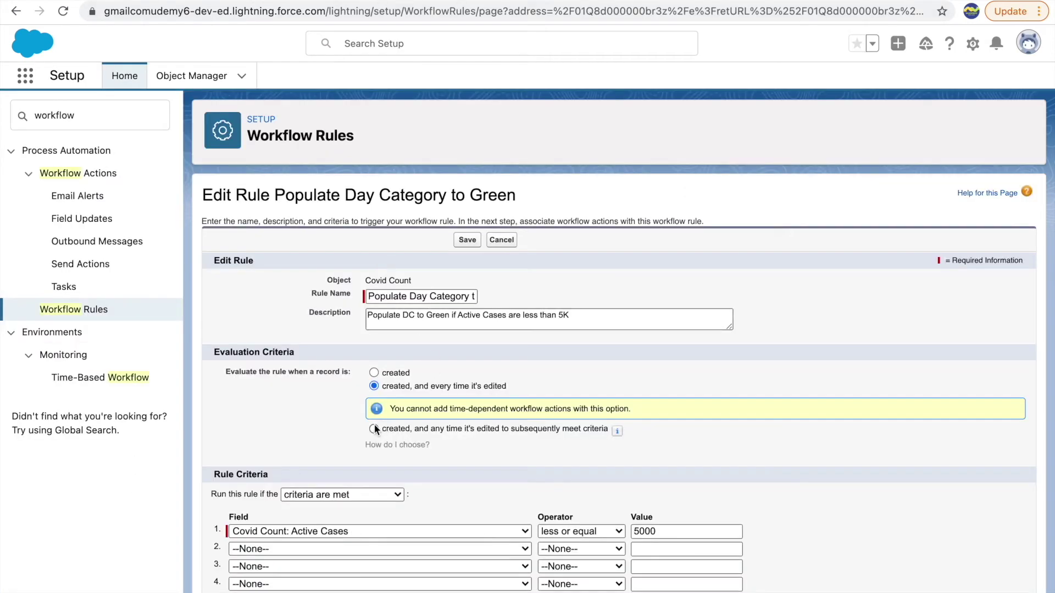
{"action": "key", "text": "ctrl+shift+Tab"}
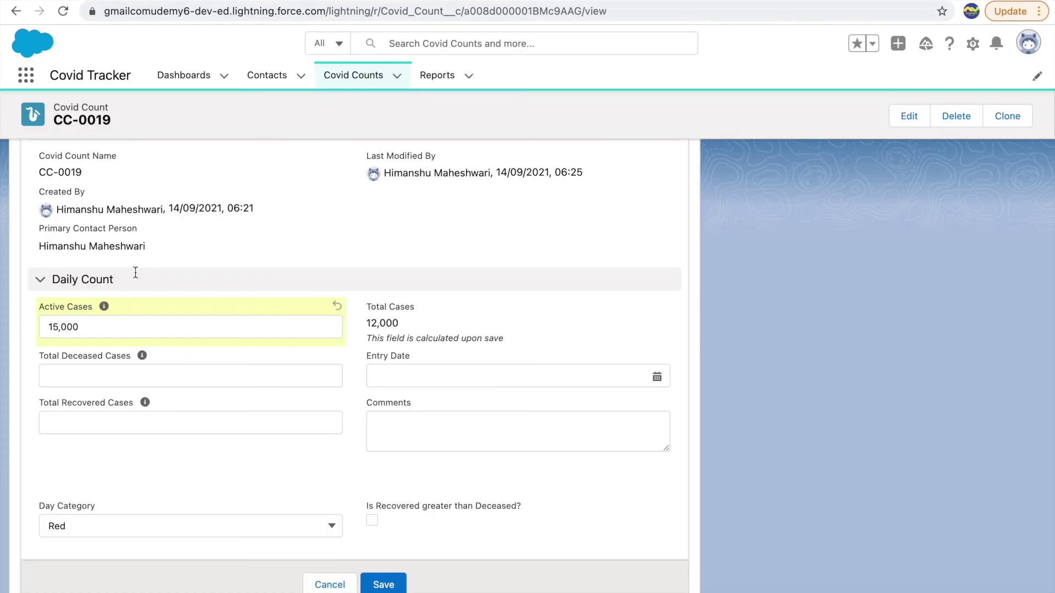
- Set the Active Cases of record CC-0019 back to 12000 and save the record
{"action": "left_click", "coordinate": [99, 336]}
{"action": "key", "text": "Left"}
{"action": "key", "text": "Left"}
{"action": "key", "text": "Left"}
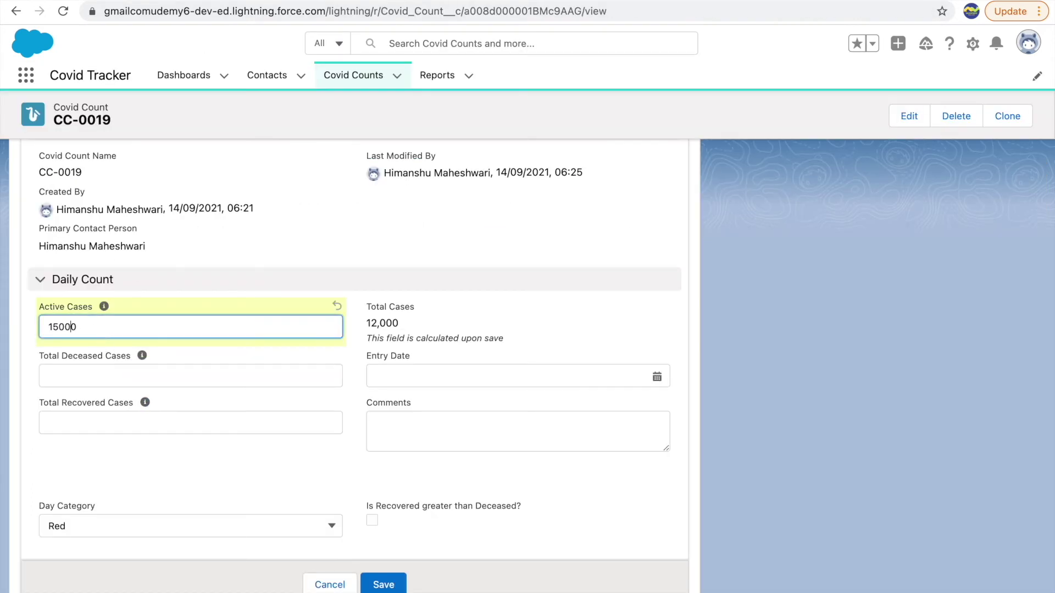
{"action": "key", "text": "BackSpace"}
{"action": "type", "text": "2"}
{"action": "left_click", "coordinate": [88, 467]}
{"action": "left_click", "coordinate": [383, 584]}
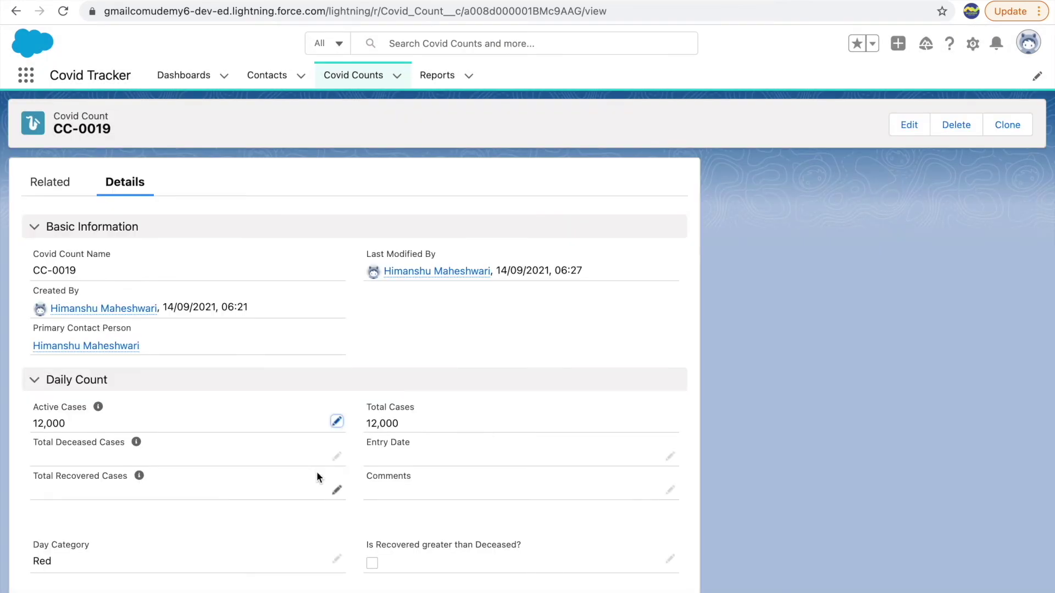
- Change the Active Cases of record CC-0019 to 14000 and save the record
{"action": "left_click", "coordinate": [336, 422]}
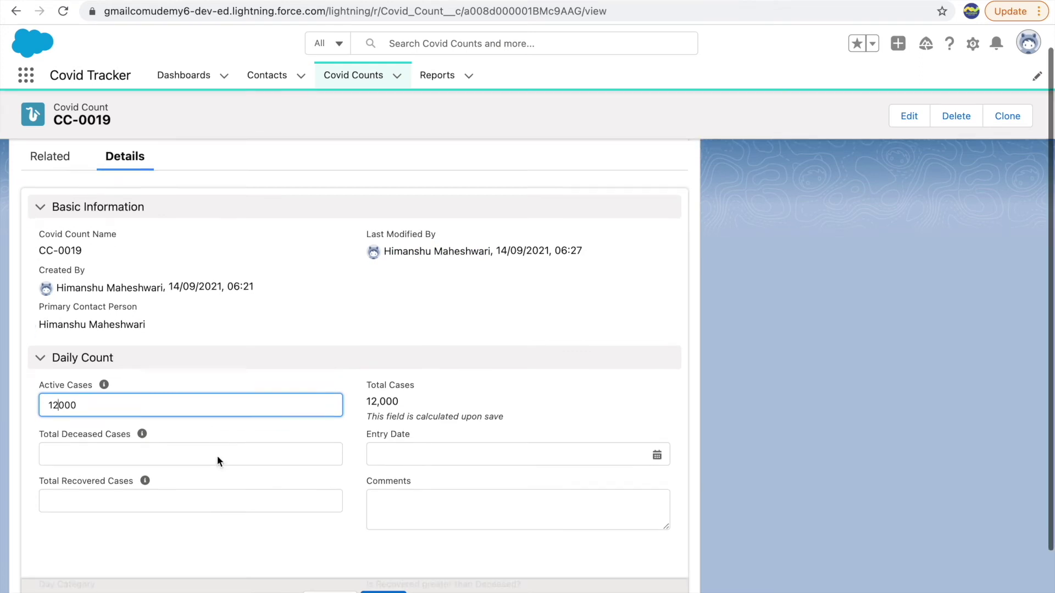
{"action": "scroll", "coordinate": [74, 499], "scroll_direction": "down", "scroll_amount": 2}
{"action": "key", "text": "Left"}
{"action": "key", "text": "Left"}
{"action": "key", "text": "Left"}
{"action": "key", "text": "BackSpace"}
{"action": "type", "text": "4"}
{"action": "left_click", "coordinate": [128, 445]}
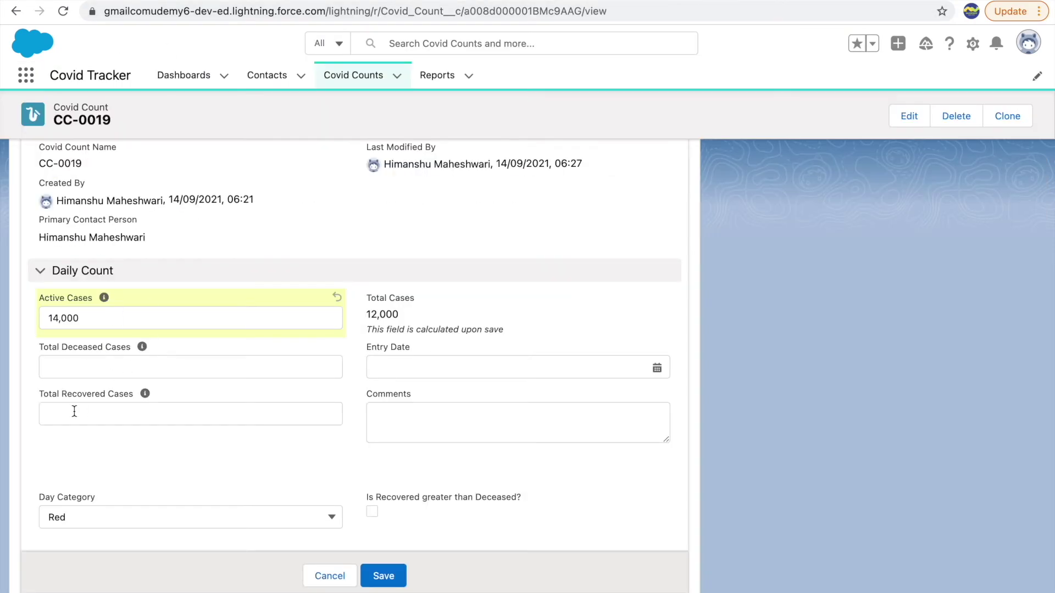
{"action": "left_click", "coordinate": [390, 576]}
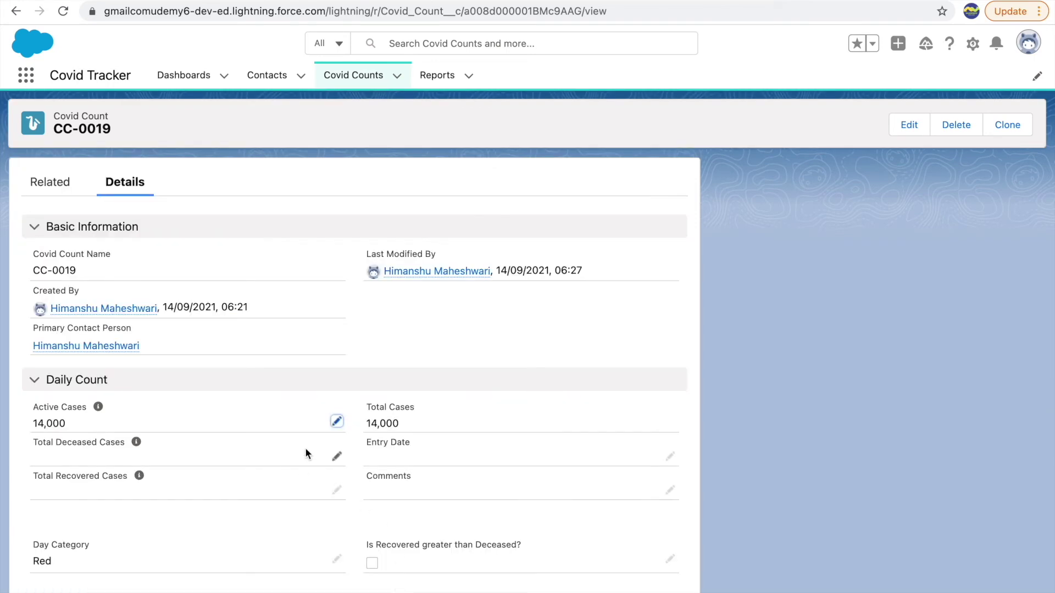
- Change the Active Cases of record CC-0019 to 9000 and save the record
{"action": "left_click", "coordinate": [336, 421]}
{"action": "left_click", "coordinate": [59, 430]}
{"action": "key", "text": "BackSpace"}
{"action": "key", "text": "BackSpace"}
{"action": "type", "text": "9"}
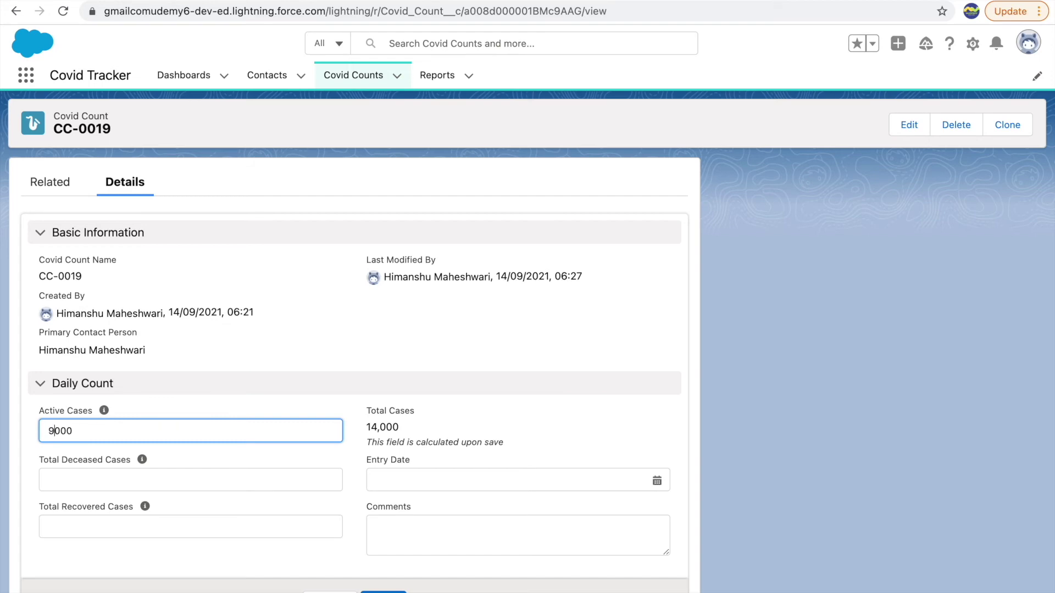
{"action": "left_click", "coordinate": [245, 547]}
{"action": "scroll", "coordinate": [245, 547], "scroll_direction": "down", "scroll_amount": 2}
{"action": "left_click", "coordinate": [382, 572]}
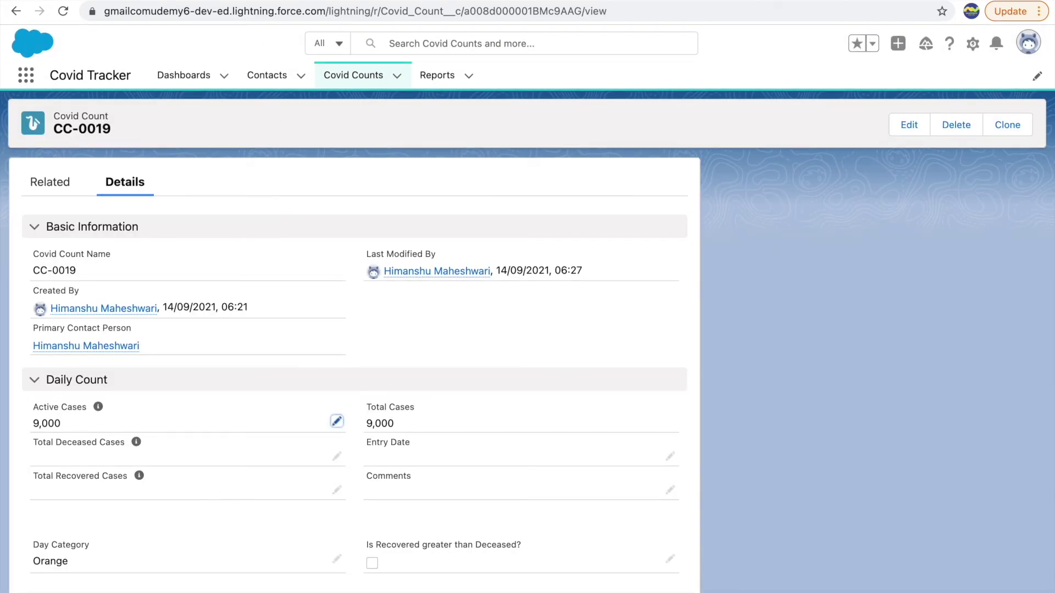
- Compare the Green rule's evaluation criteria options, keep "created, and every time it's edited" selected, and save the rule
{"action": "left_click", "coordinate": [263, 3]}
{"action": "left_click", "coordinate": [414, 386]}
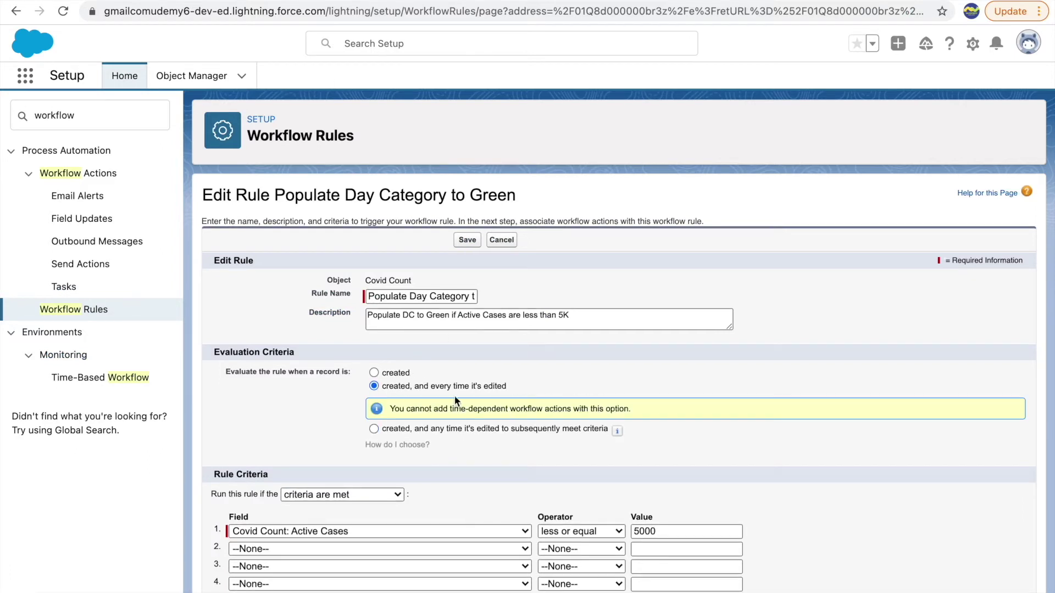
{"action": "left_click", "coordinate": [413, 429]}
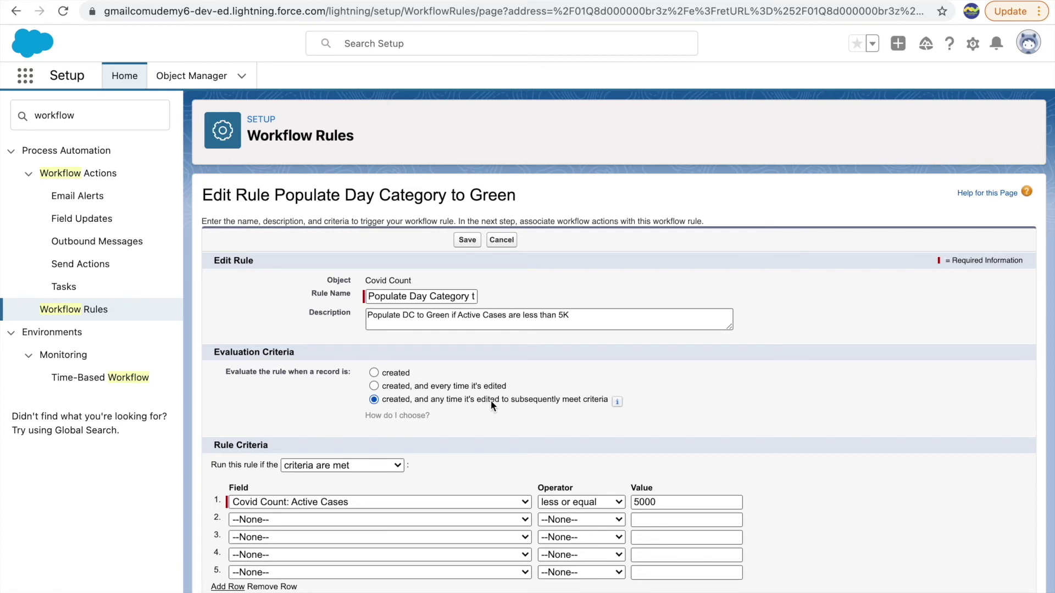
{"action": "left_click", "coordinate": [463, 386]}
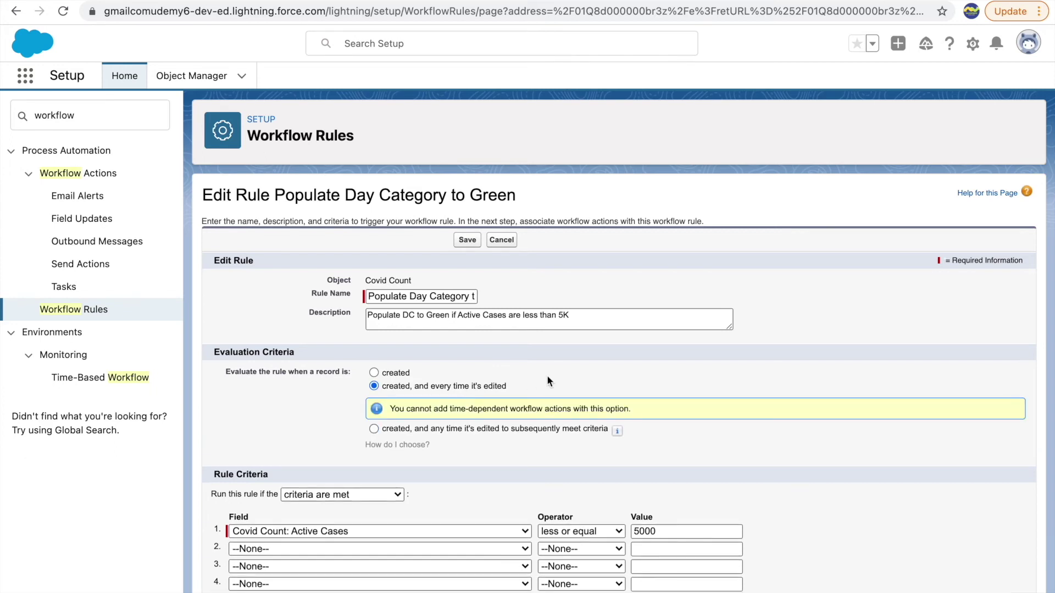
{"action": "left_click", "coordinate": [468, 240]}
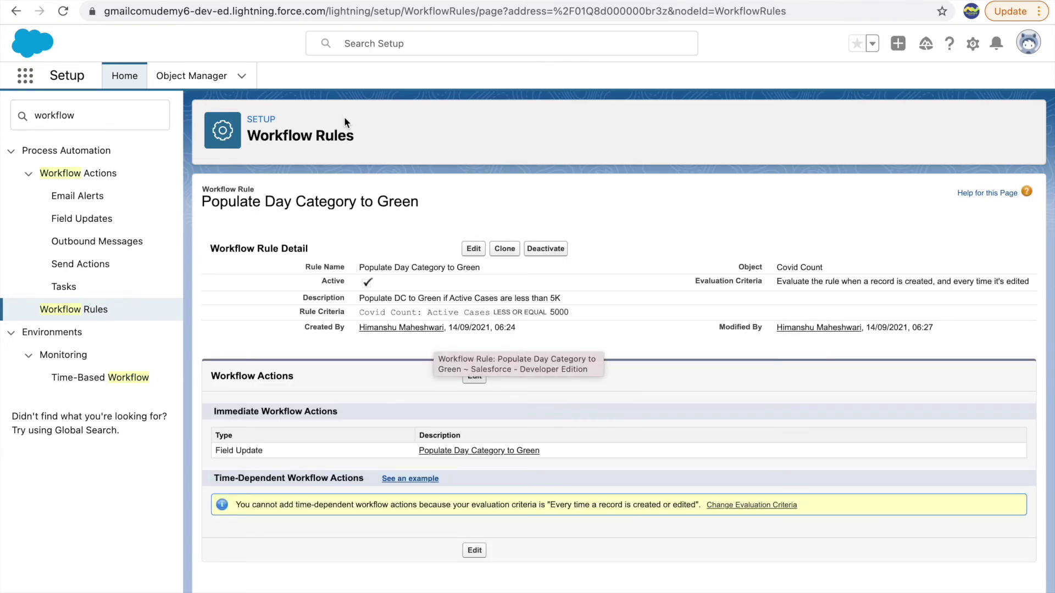
- Try to save record CC-0019 with the Entry Date set to 28/09/2021 and review the validation message
{"action": "left_click", "coordinate": [125, 2]}
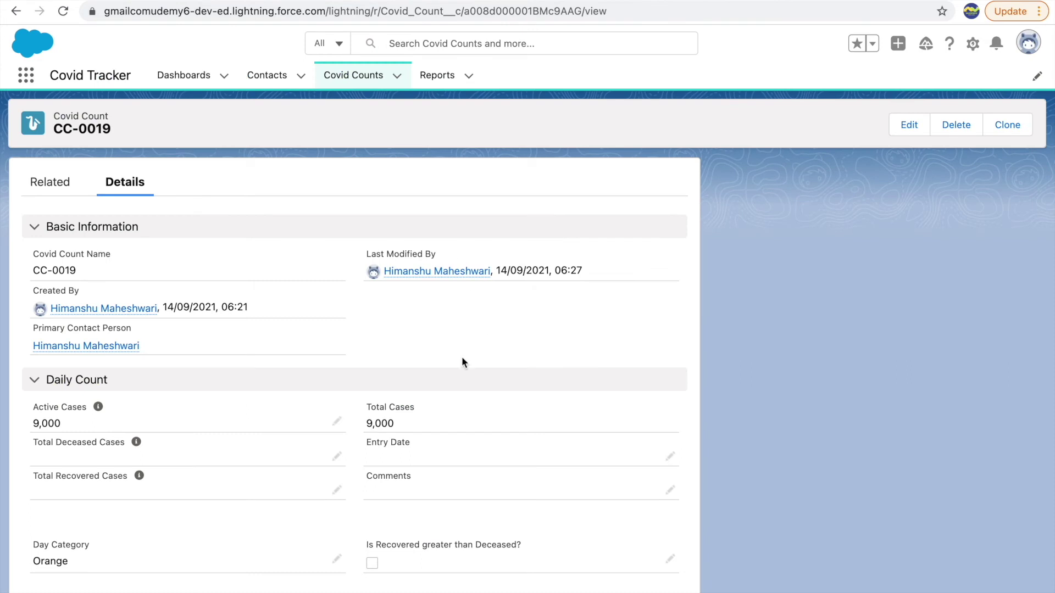
{"action": "left_click", "coordinate": [671, 455]}
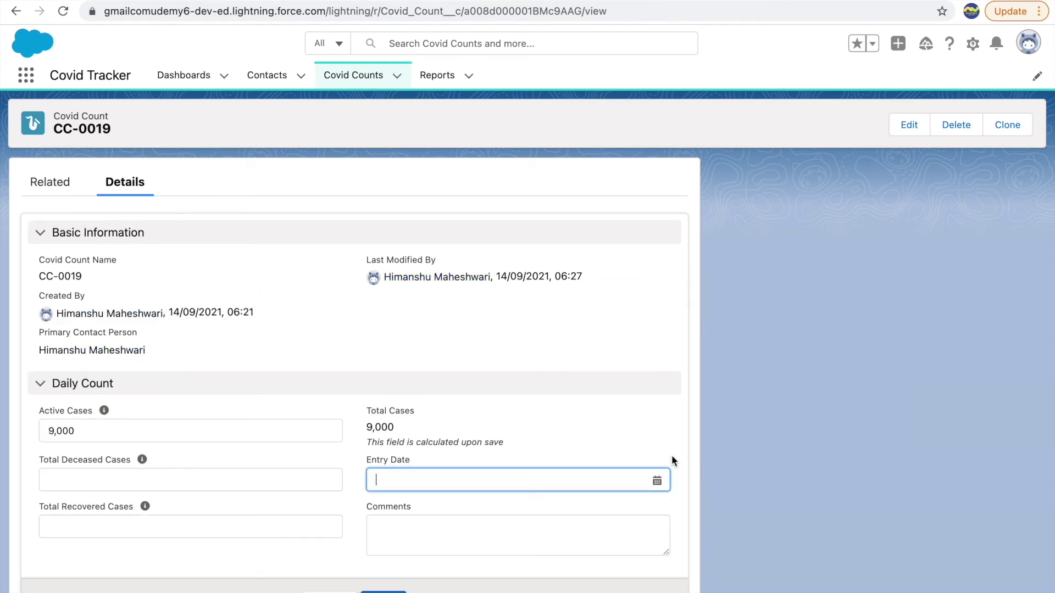
{"action": "left_click", "coordinate": [494, 471]}
{"action": "left_click", "coordinate": [509, 400]}
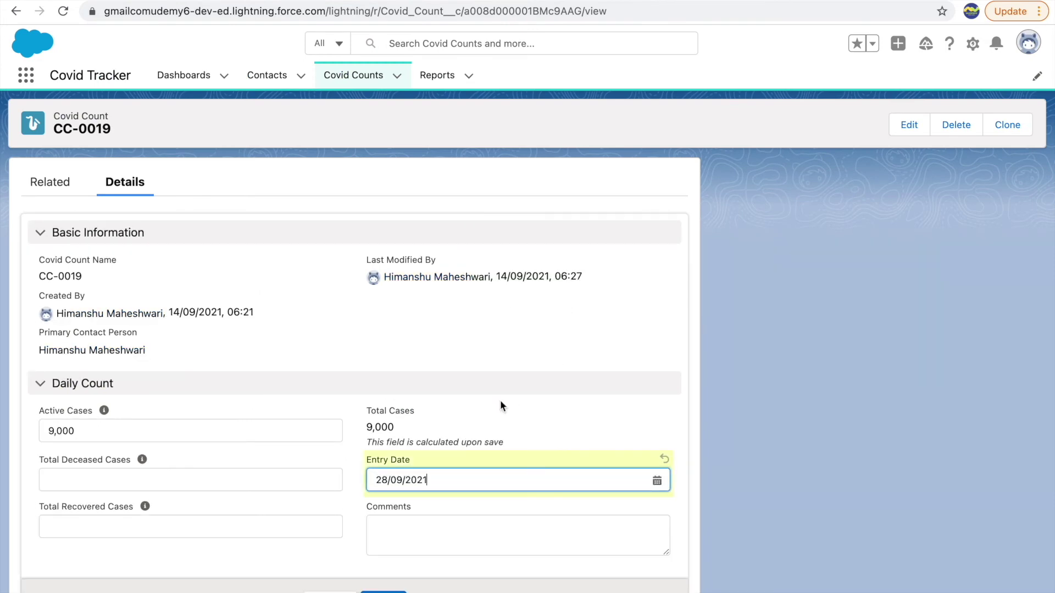
{"action": "scroll", "coordinate": [430, 512], "scroll_direction": "down", "scroll_amount": 2}
{"action": "left_click", "coordinate": [383, 591]}
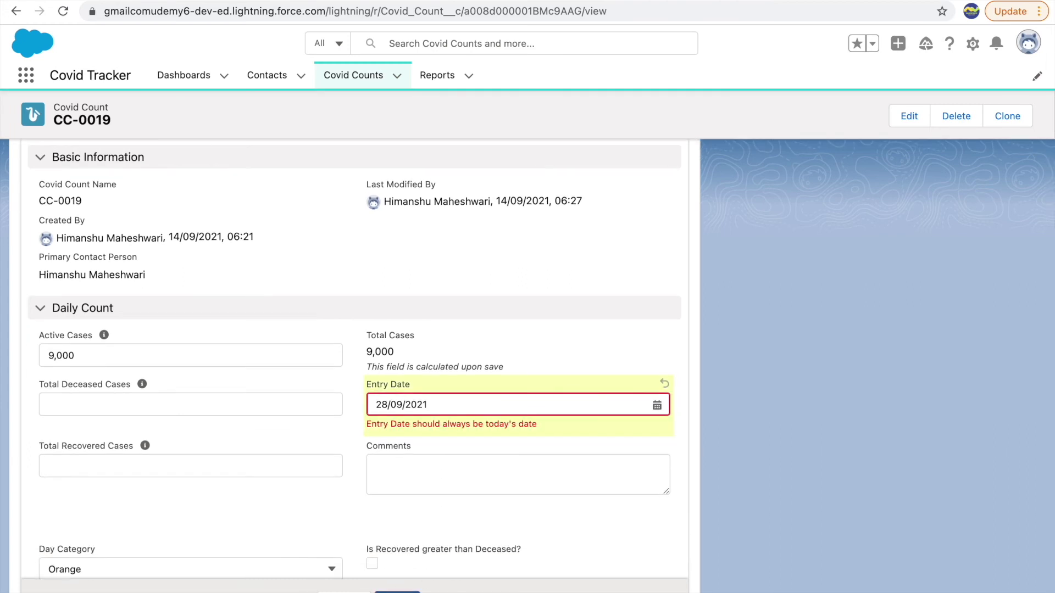
{"action": "left_click_drag", "start_coordinate": [370, 426], "coordinate": [537, 423]}
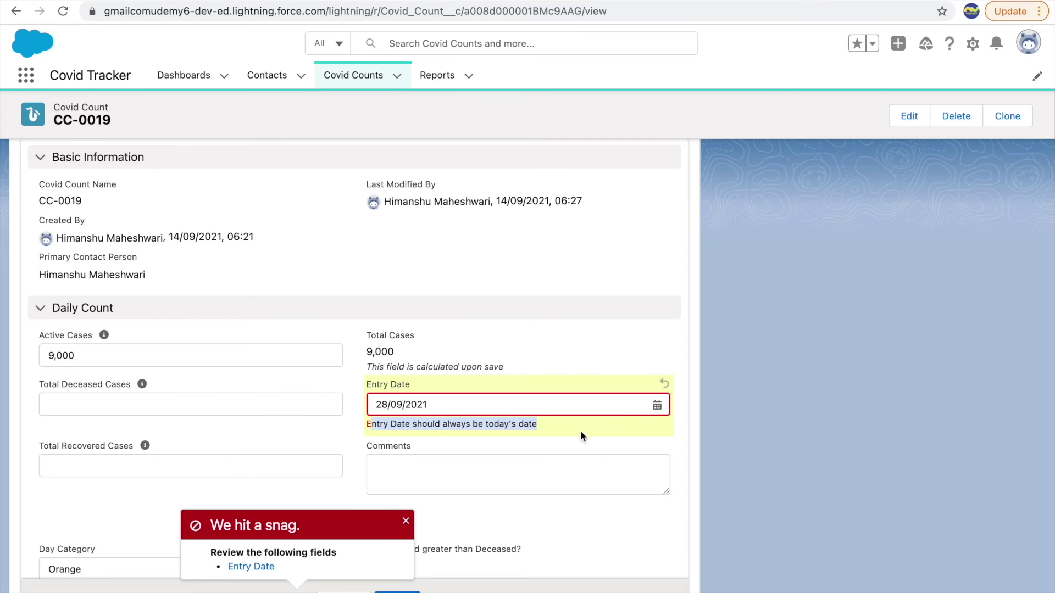
{"action": "left_click", "coordinate": [552, 278]}
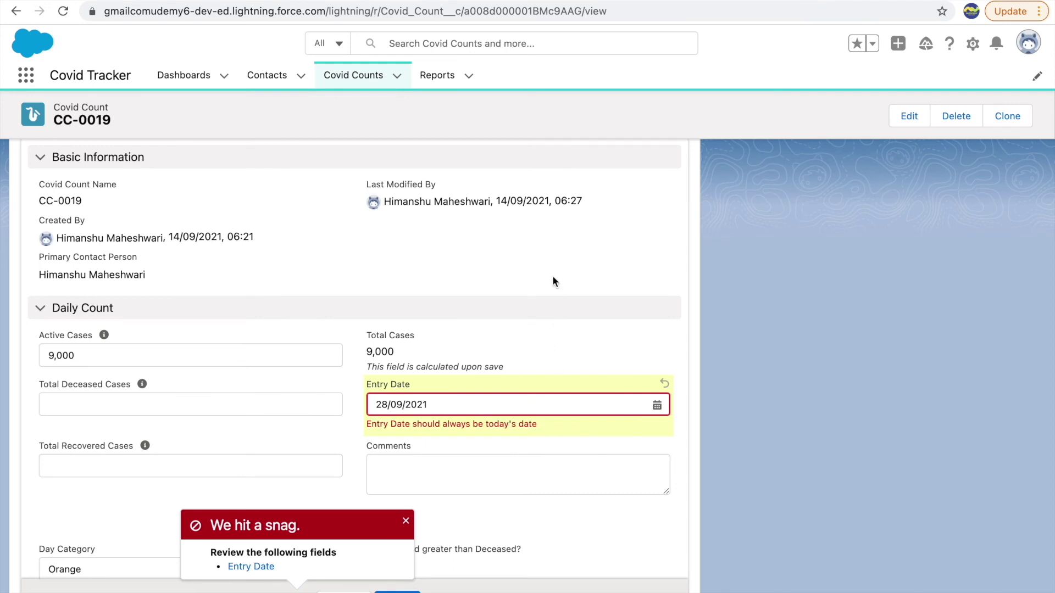
- Return to the Setup workflow rules and start a new rule for the Covid Count object
{"action": "left_click", "coordinate": [280, 1]}
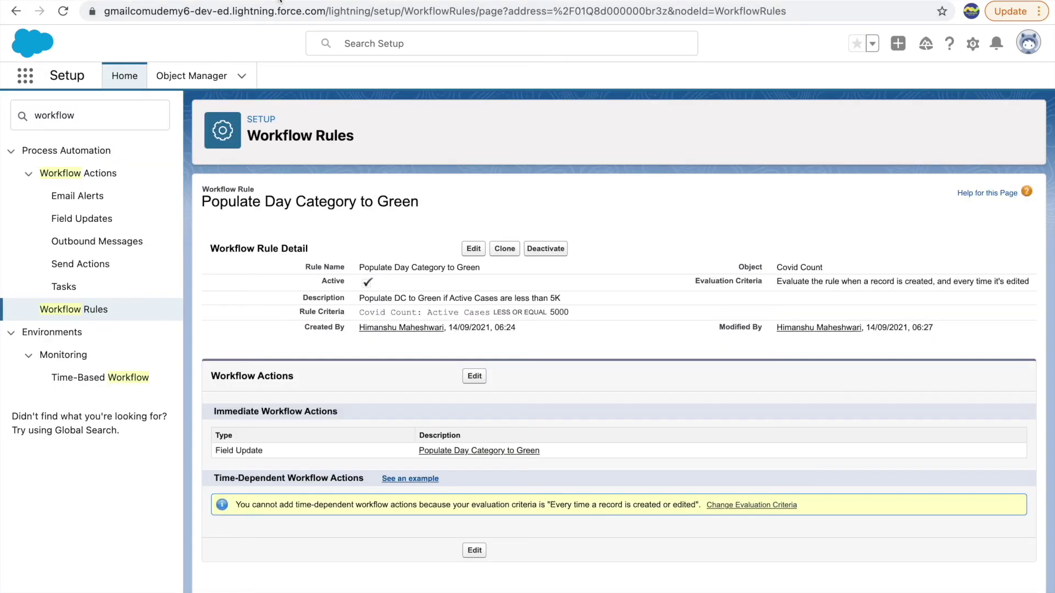
{"action": "left_click", "coordinate": [73, 310]}
{"action": "scroll", "coordinate": [275, 565], "scroll_direction": "down", "scroll_amount": 1}
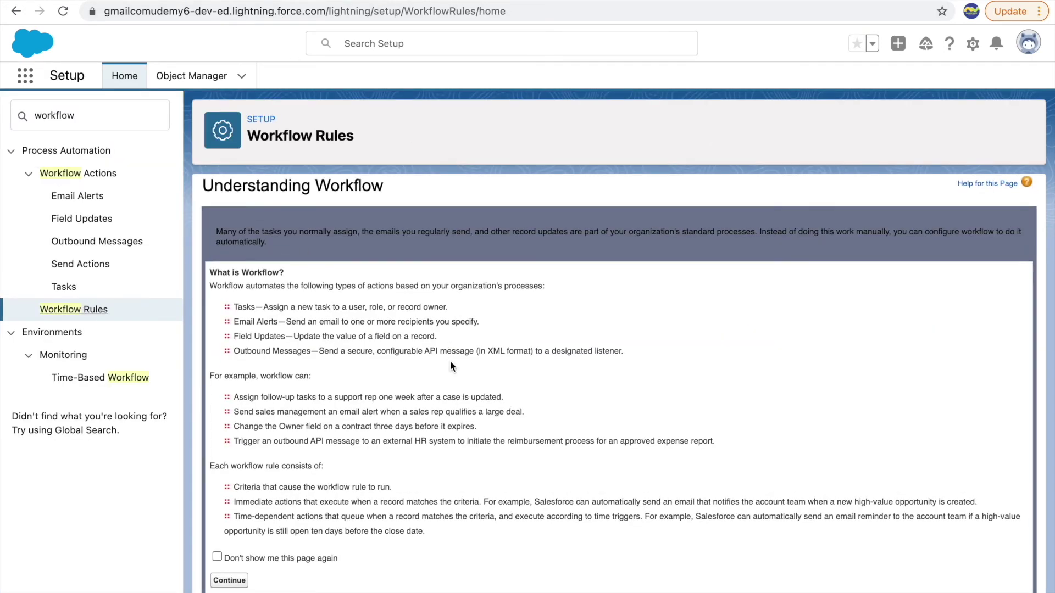
{"action": "left_click", "coordinate": [228, 578]}
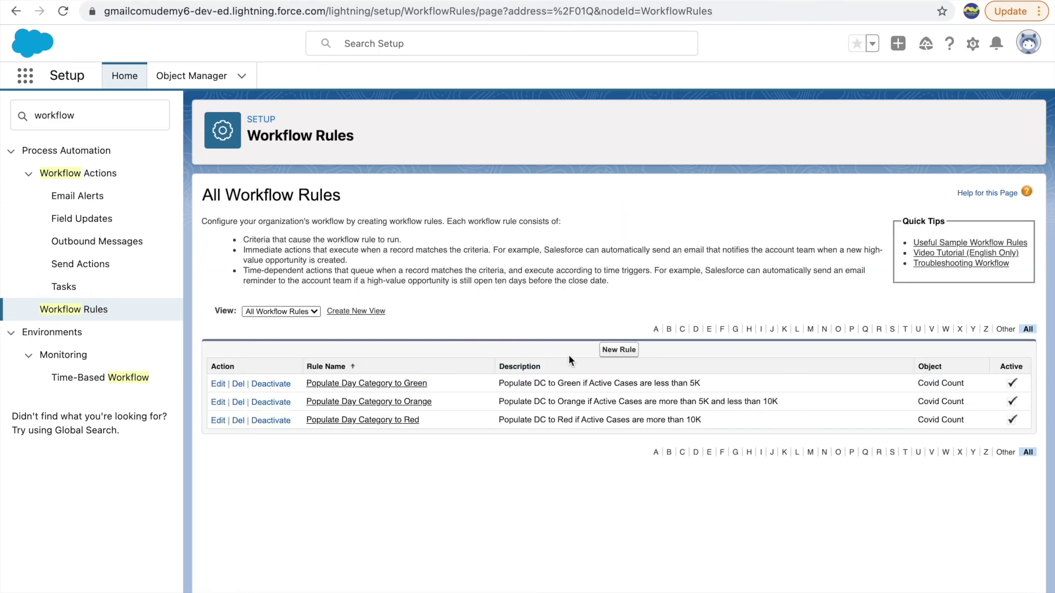
{"action": "left_click", "coordinate": [609, 352]}
{"action": "left_click", "coordinate": [448, 325]}
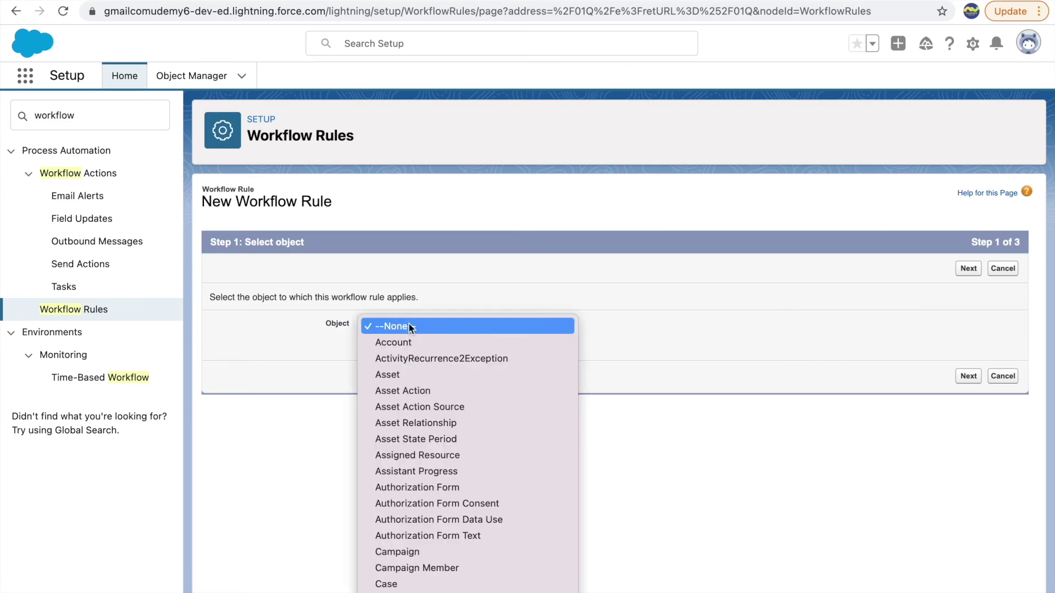
{"action": "scroll", "coordinate": [434, 482], "scroll_direction": "down", "scroll_amount": 10}
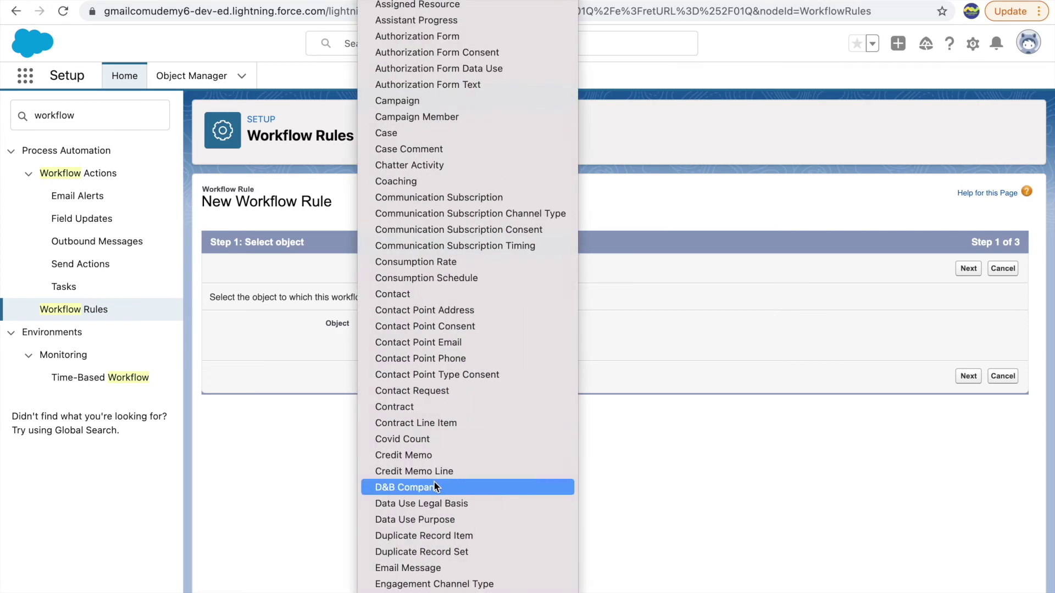
{"action": "left_click", "coordinate": [411, 439]}
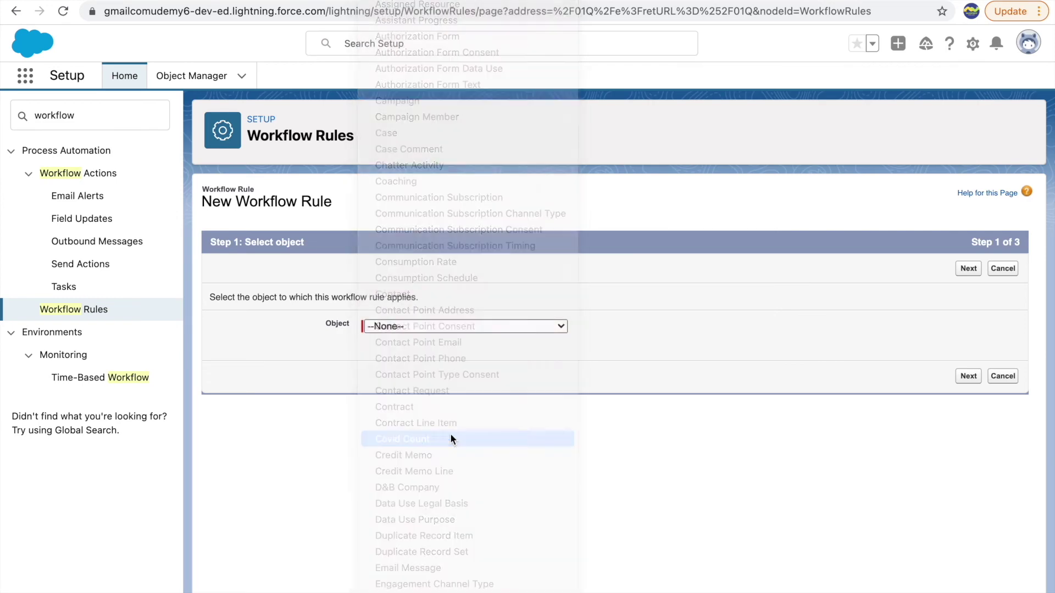
{"action": "left_click", "coordinate": [970, 278]}
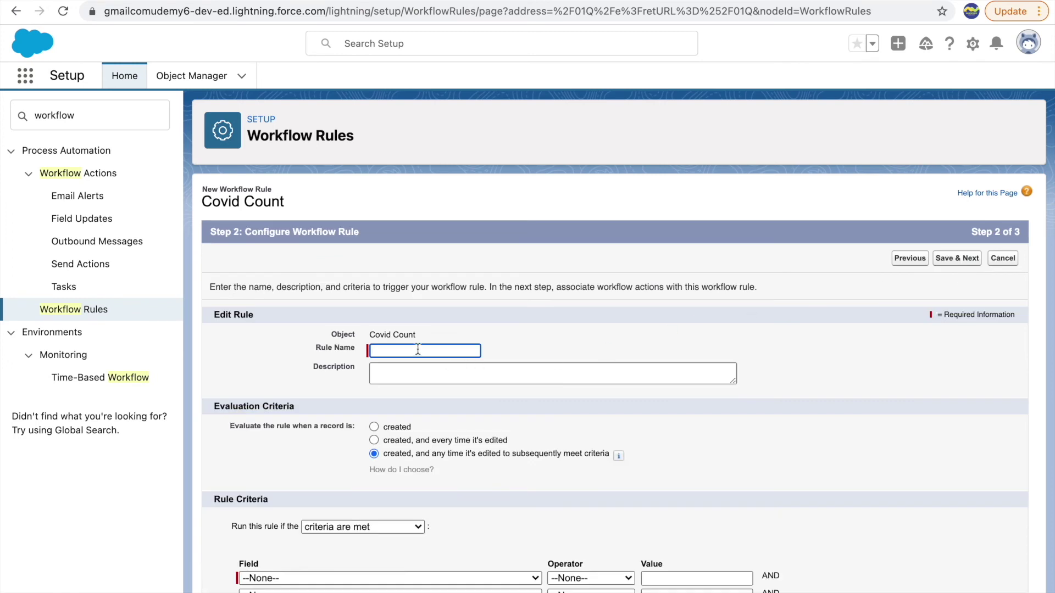
- Name the new workflow rule "Entry Date should always be current date"
{"action": "left_click", "coordinate": [418, 349]}
{"action": "key", "text": "Escape"}
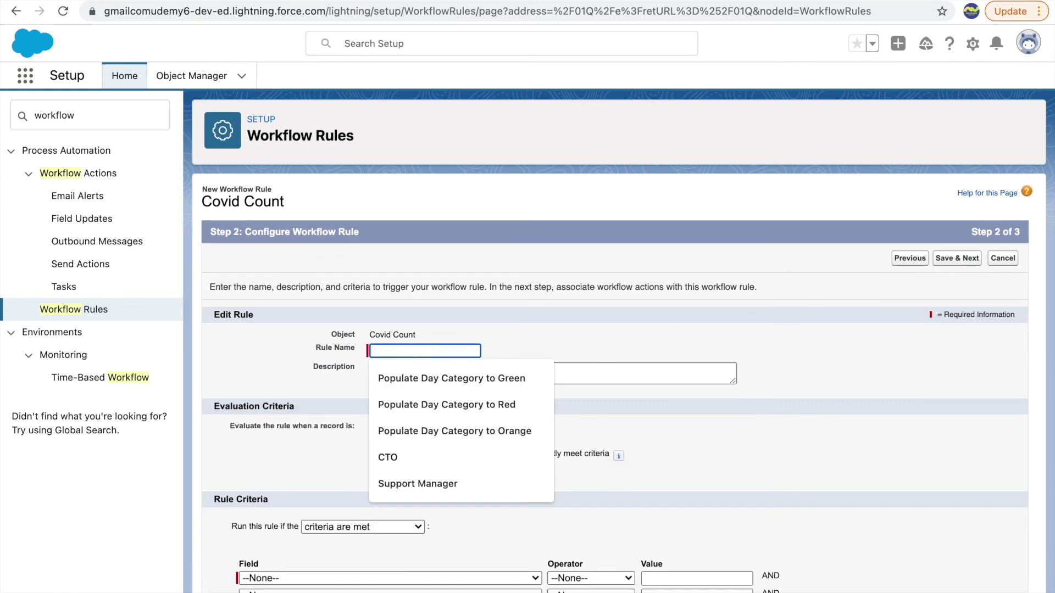
{"action": "type", "text": "Entry D"}
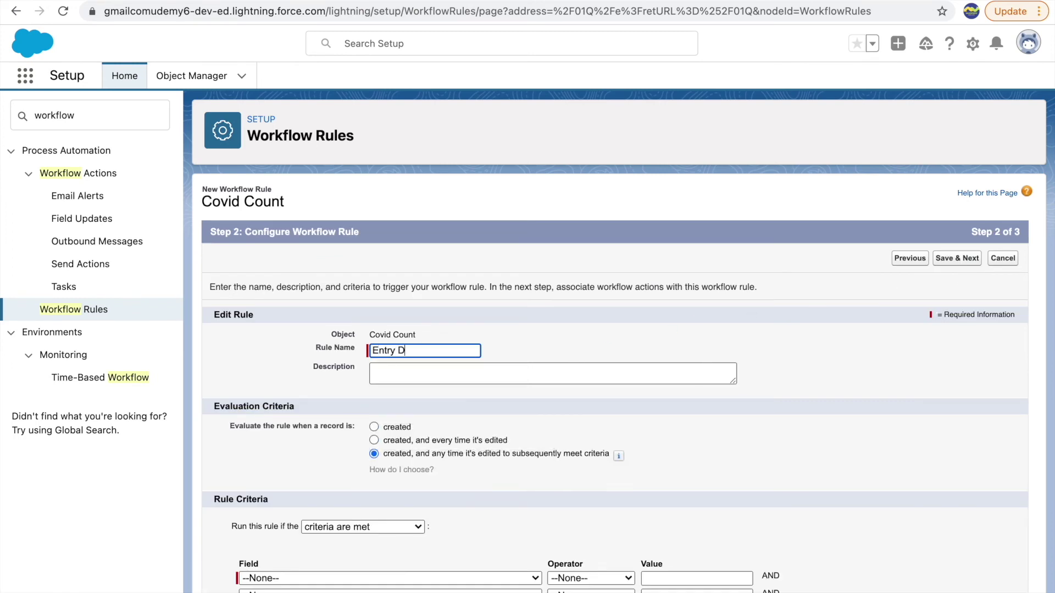
{"action": "type", "text": "ate should always"}
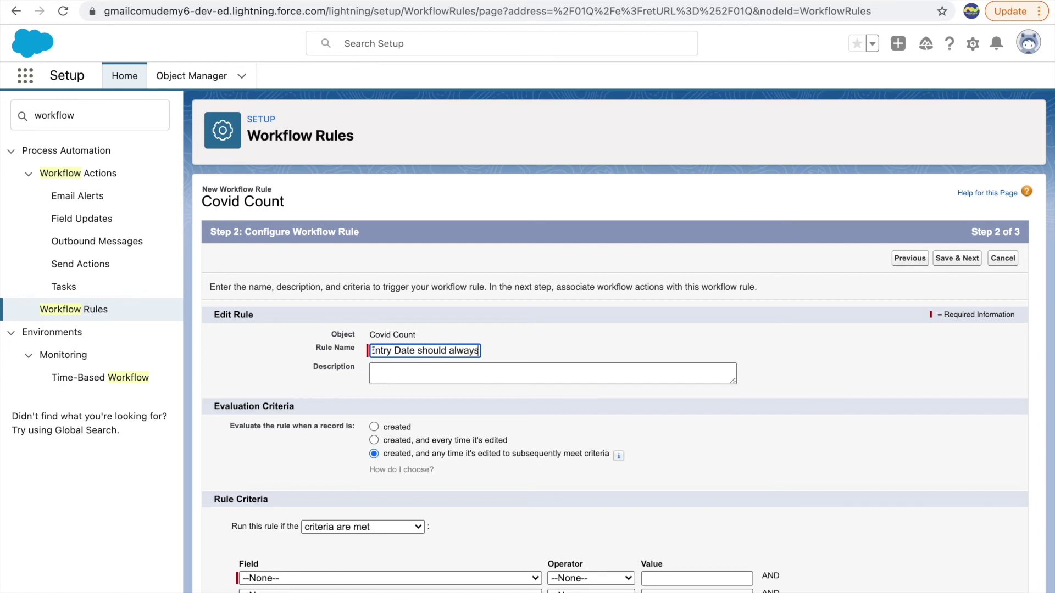
{"action": "type", "text": " be today's"}
{"action": "key", "text": "BackSpace"}
{"action": "key", "text": "BackSpace"}
{"action": "key", "text": "BackSpace"}
{"action": "key", "text": "BackSpace"}
{"action": "key", "text": "BackSpace"}
{"action": "key", "text": "BackSpace"}
{"action": "key", "text": "BackSpace"}
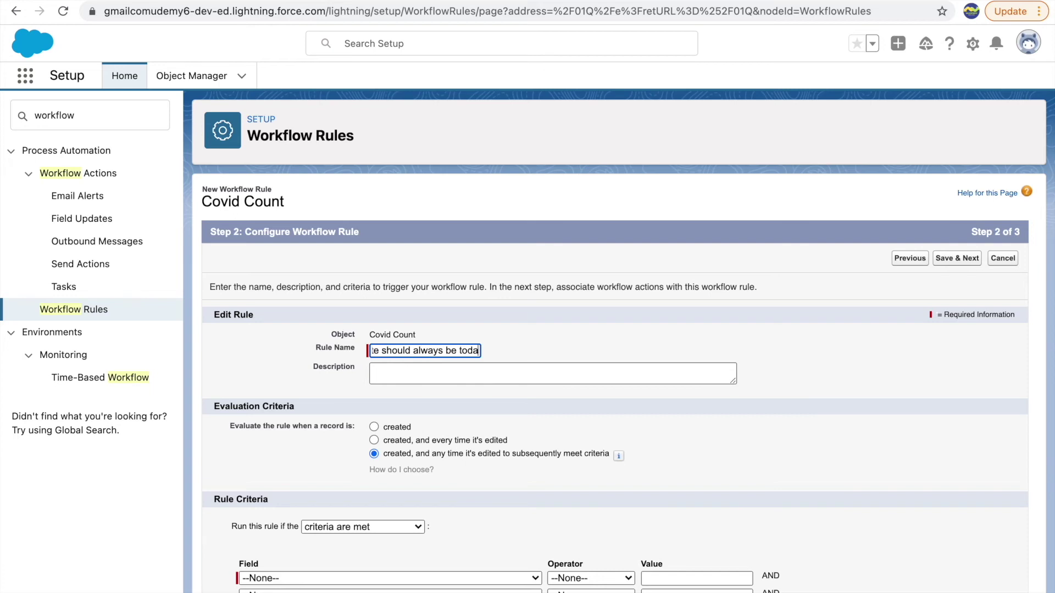
{"action": "type", "text": "current date"}
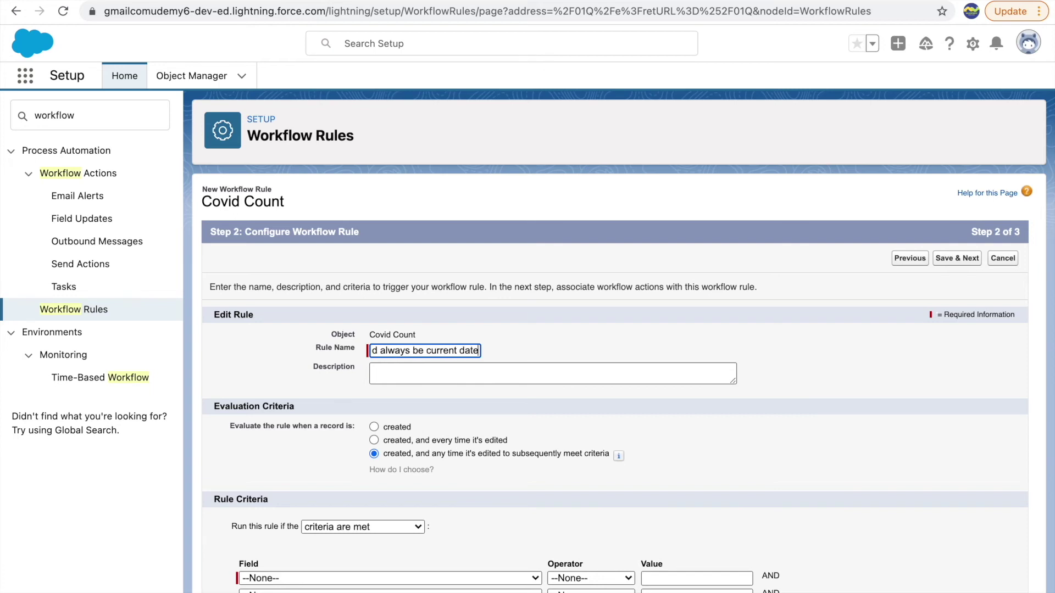
- Copy the rule name into the description and extend it to "Entry Date should always be current date or todays date"
{"action": "key", "text": "super+a"}
{"action": "key", "text": "super+c"}
{"action": "key", "text": "Tab"}
{"action": "key", "text": "super+v"}
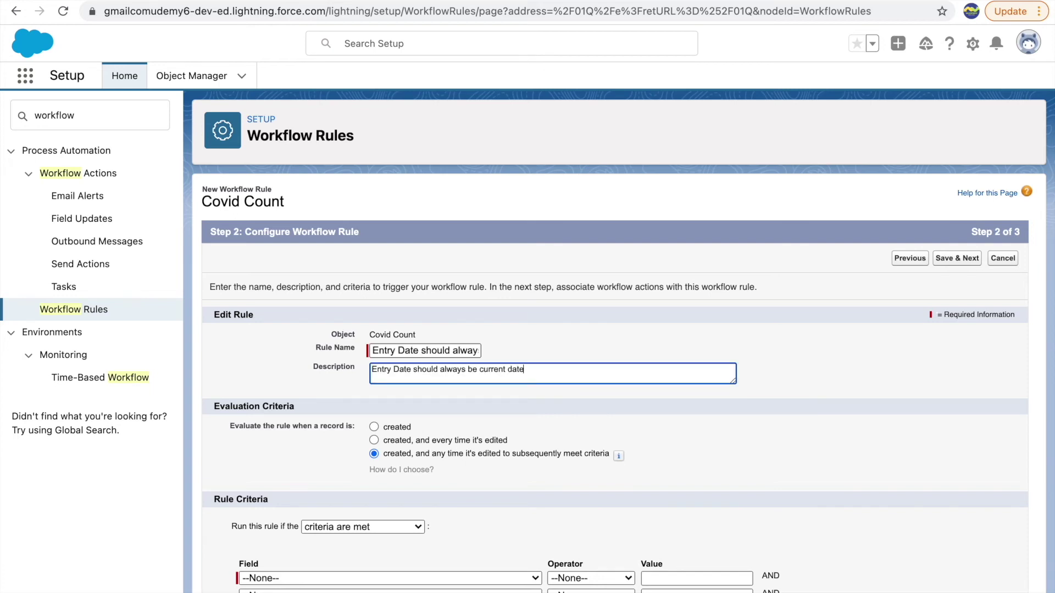
{"action": "left_click", "coordinate": [517, 350]}
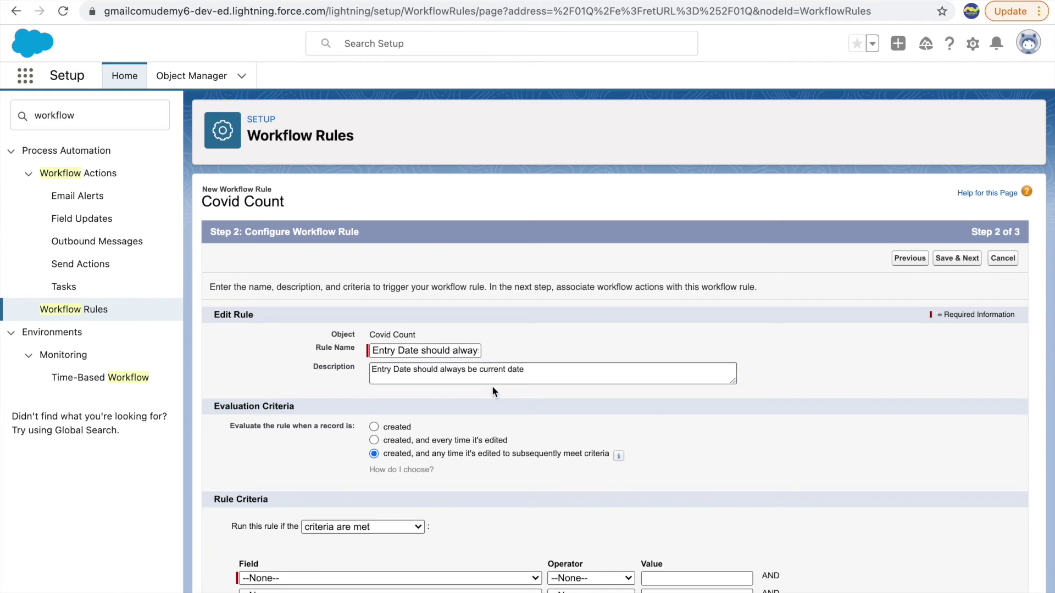
{"action": "left_click", "coordinate": [553, 366]}
{"action": "type", "text": "or todays date"}
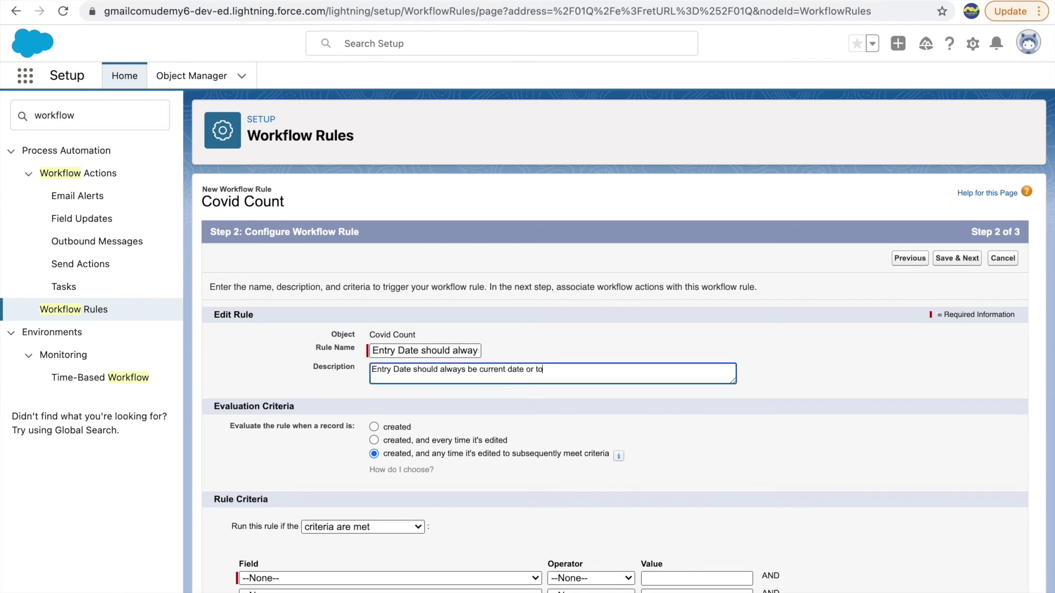
{"action": "left_click", "coordinate": [786, 374]}
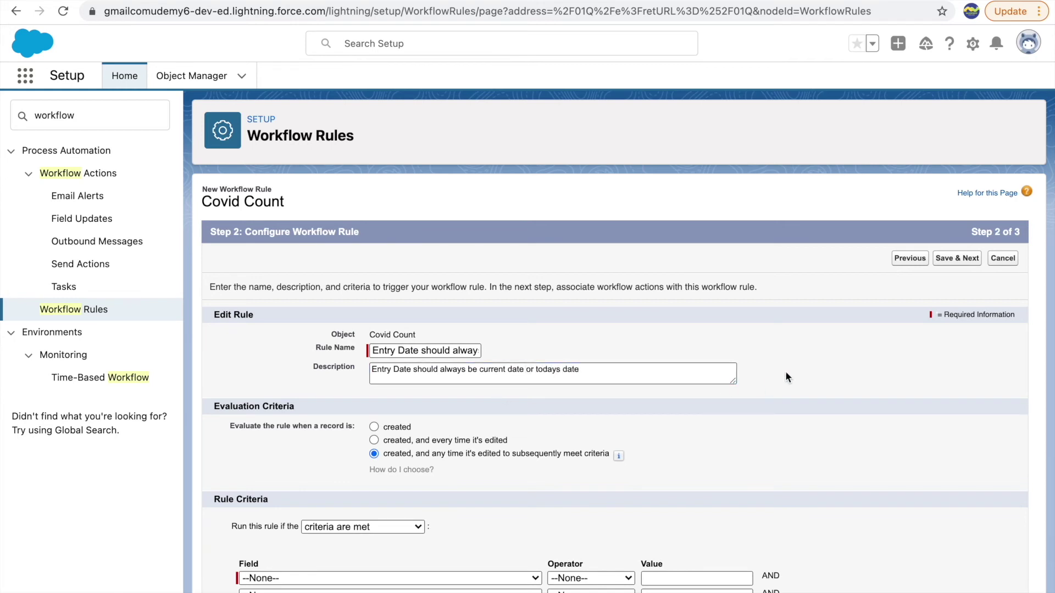
- Compare the evaluation criteria options and set the rule to evaluate only when a record is created
{"action": "scroll", "coordinate": [288, 436], "scroll_direction": "down", "scroll_amount": 2}
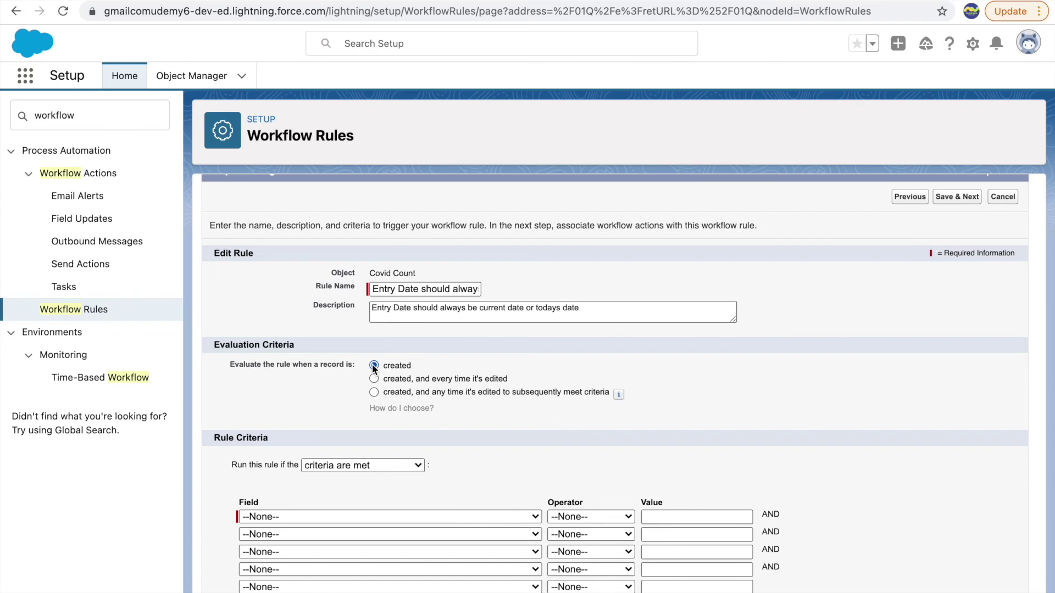
{"action": "left_click", "coordinate": [432, 380]}
{"action": "left_click", "coordinate": [439, 407]}
{"action": "left_click", "coordinate": [413, 380]}
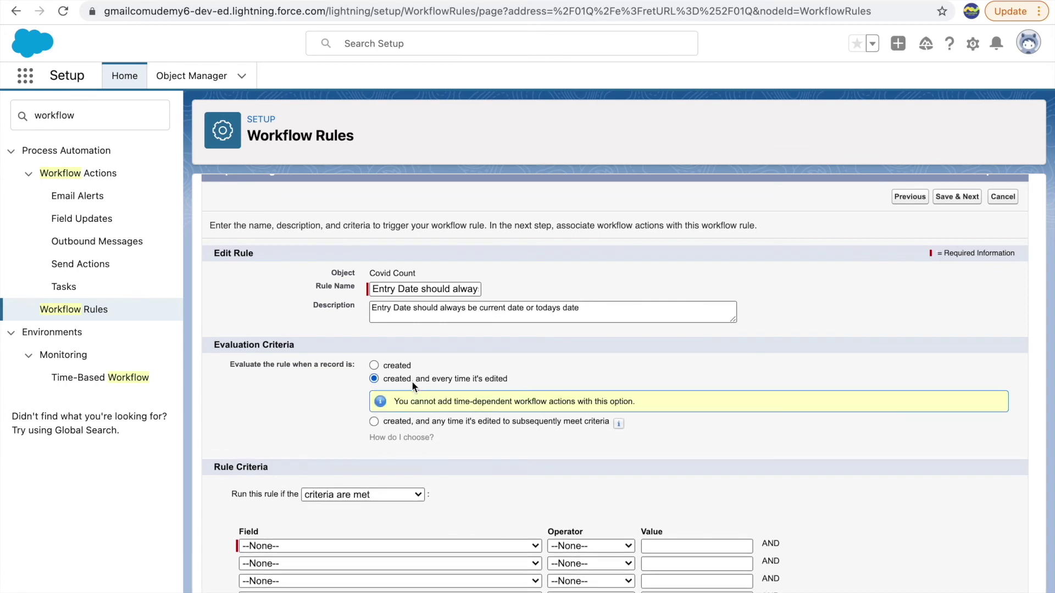
{"action": "left_click", "coordinate": [414, 424]}
{"action": "left_click", "coordinate": [387, 368]}
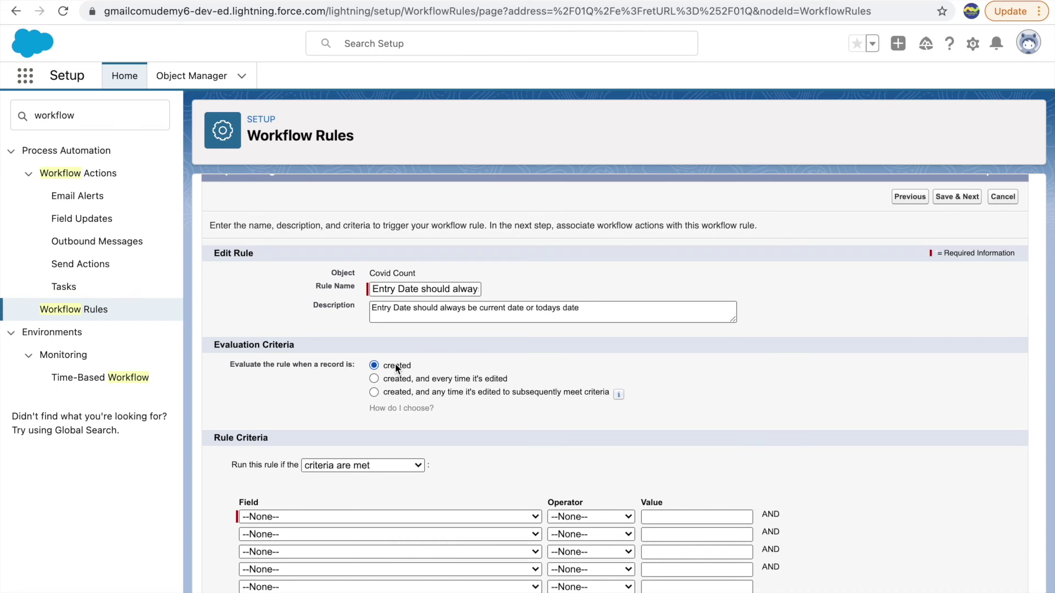
{"action": "scroll", "coordinate": [308, 400], "scroll_direction": "down", "scroll_amount": 1}
{"action": "left_click", "coordinate": [369, 427]}
{"action": "left_click", "coordinate": [485, 429]}
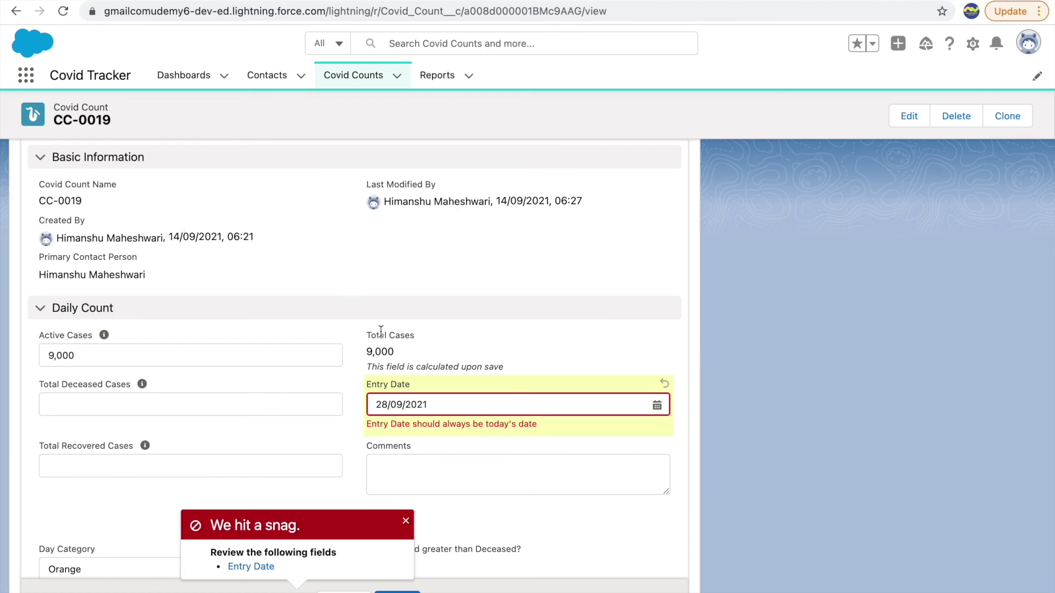
- Switch to record CC-0019, set its Entry Date to 14/09/2021 and dismiss the error notice
{"action": "left_click", "coordinate": [413, 405]}
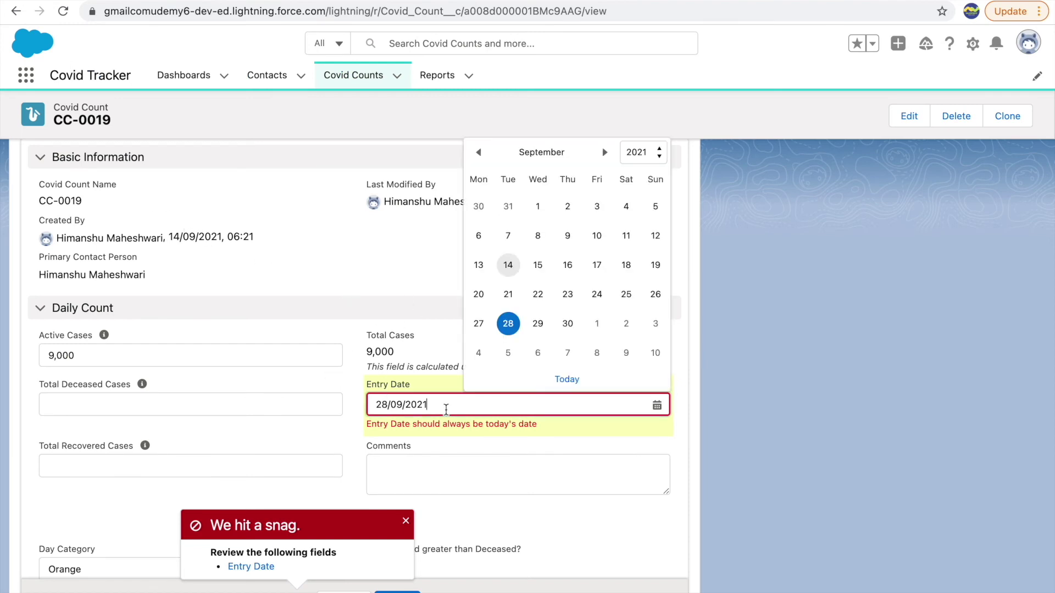
{"action": "left_click", "coordinate": [509, 265]}
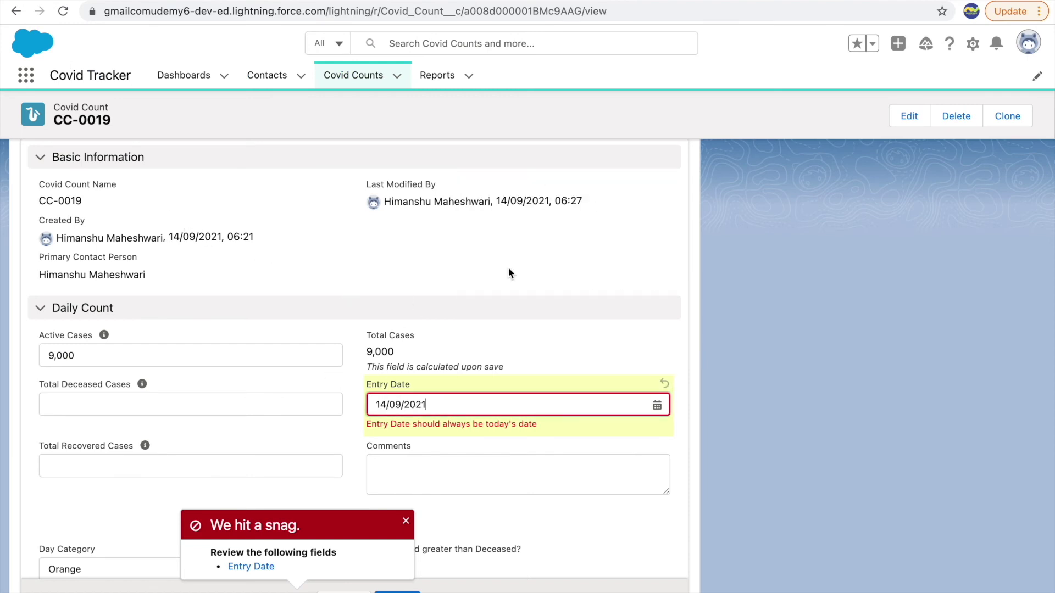
{"action": "scroll", "coordinate": [242, 412], "scroll_direction": "down", "scroll_amount": 1}
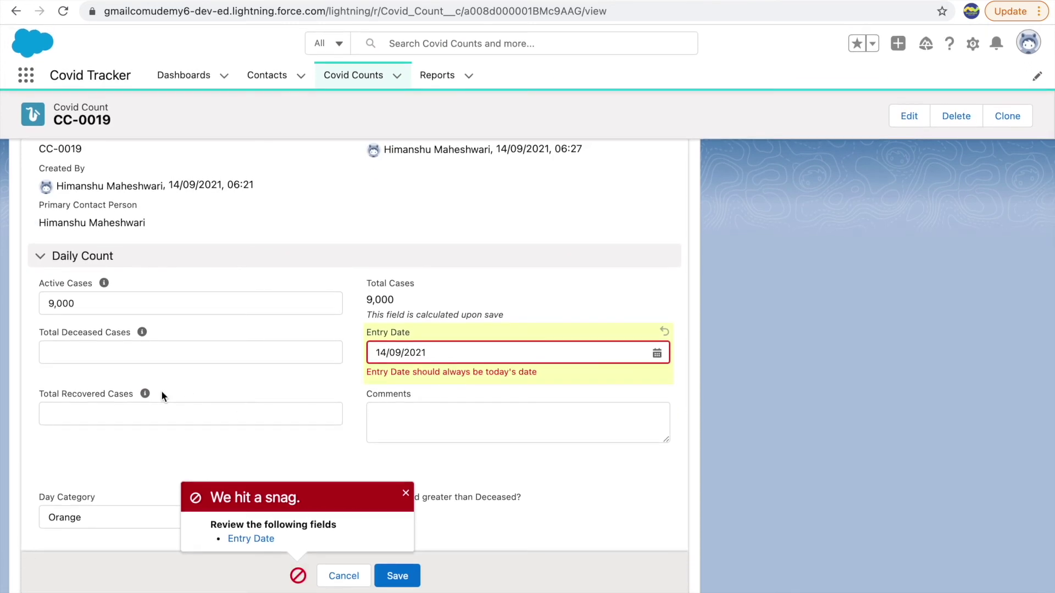
{"action": "left_click", "coordinate": [405, 493]}
{"action": "left_click", "coordinate": [122, 308]}
{"action": "left_click", "coordinate": [194, 355]}
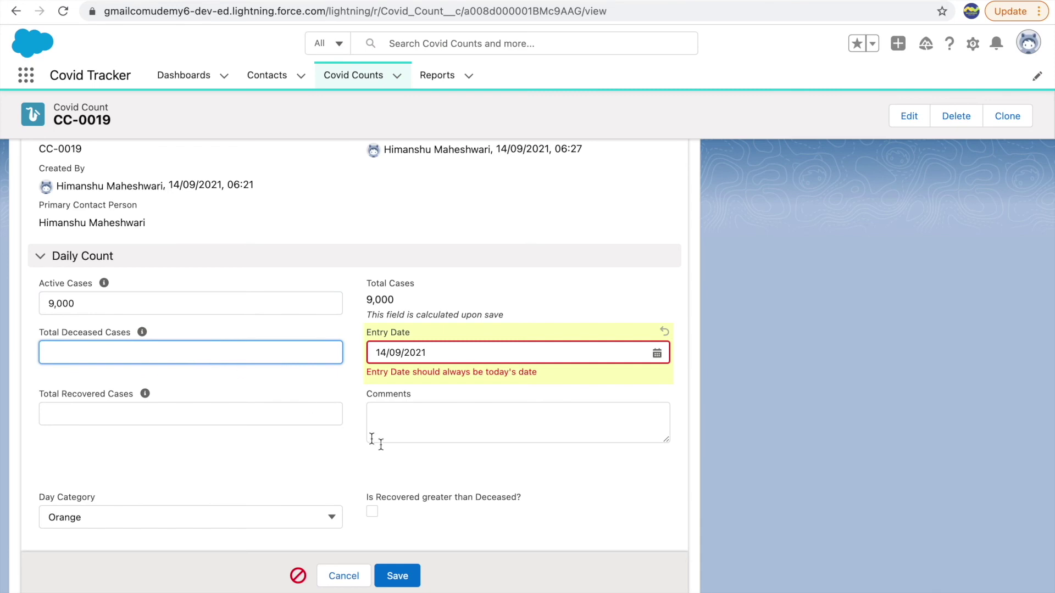
- Back in the workflow rule, set the rule criteria to "formula evaluates to true" with the formula TRUE
{"action": "key", "text": "ctrl+Tab"}
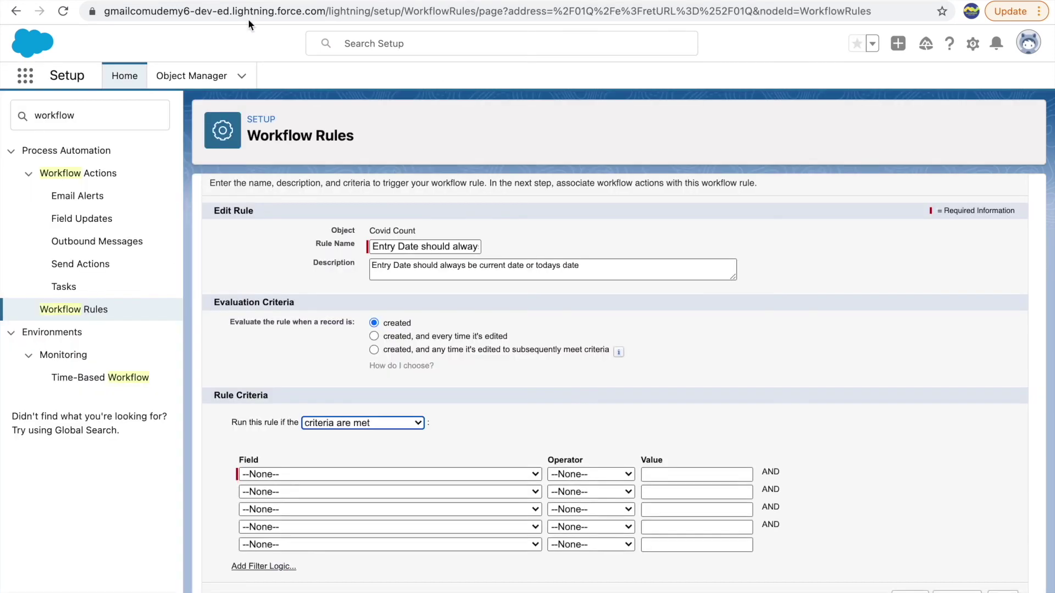
{"action": "left_click", "coordinate": [338, 423]}
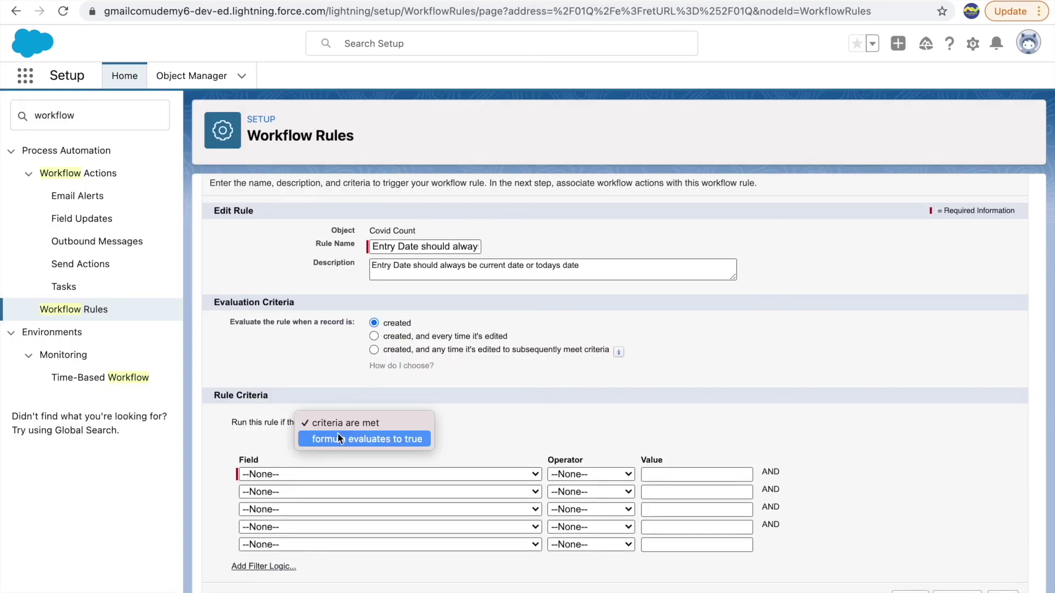
{"action": "left_click", "coordinate": [336, 440]}
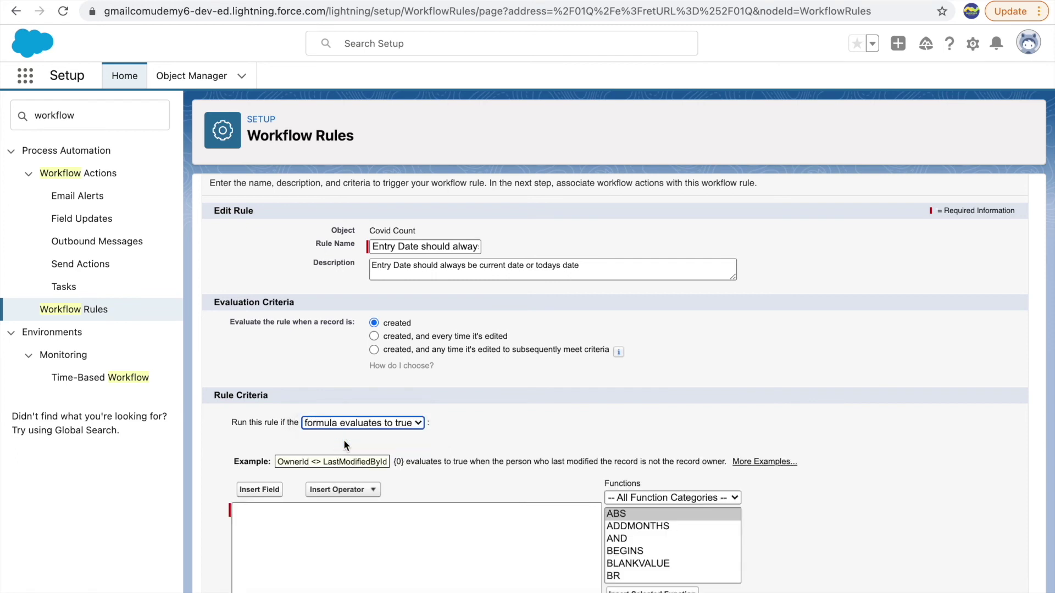
{"action": "left_click", "coordinate": [268, 529]}
{"action": "scroll", "coordinate": [443, 508], "scroll_direction": "down", "scroll_amount": 2}
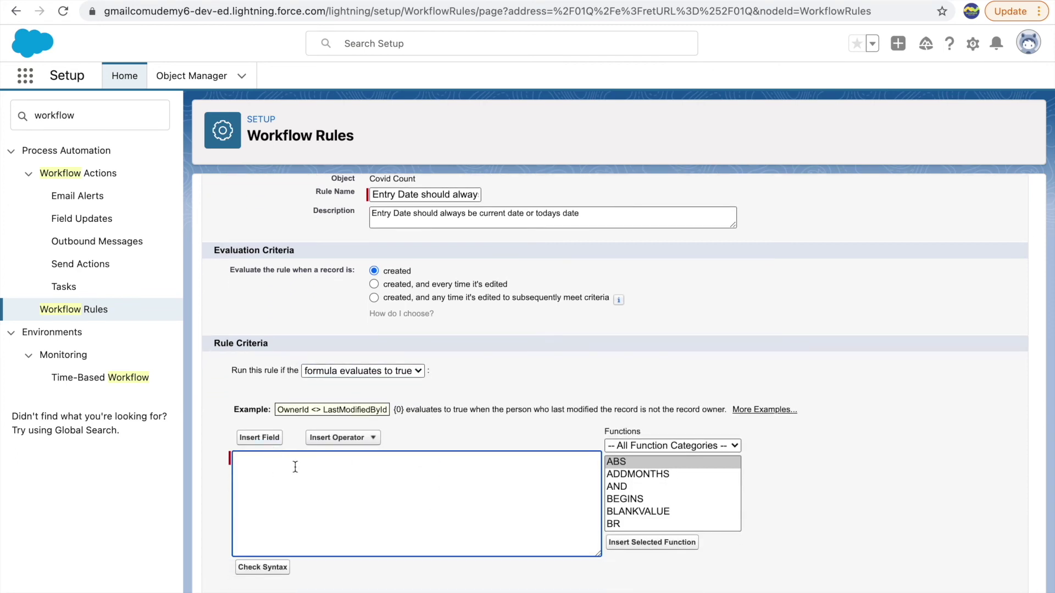
{"action": "type", "text": "TRUE"}
- Review the TRUE formula and the "created" evaluation setting, and save the rule to continue to its workflow actions
{"action": "left_click", "coordinate": [871, 402]}
{"action": "scroll", "coordinate": [302, 478], "scroll_direction": "down", "scroll_amount": 1}
{"action": "left_click", "coordinate": [285, 426]}
{"action": "key", "text": "ctrl+a"}
{"action": "left_click", "coordinate": [329, 437]}
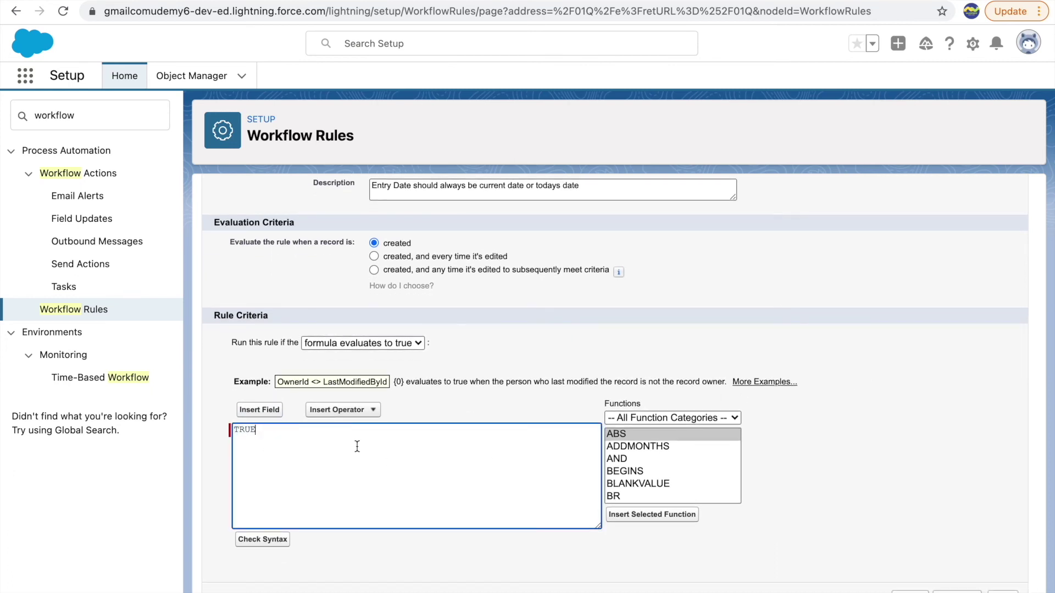
{"action": "left_click", "coordinate": [392, 245]}
{"action": "left_click", "coordinate": [274, 443]}
{"action": "scroll", "coordinate": [375, 261], "scroll_direction": "up", "scroll_amount": 2}
{"action": "scroll", "coordinate": [605, 365], "scroll_direction": "down", "scroll_amount": 2}
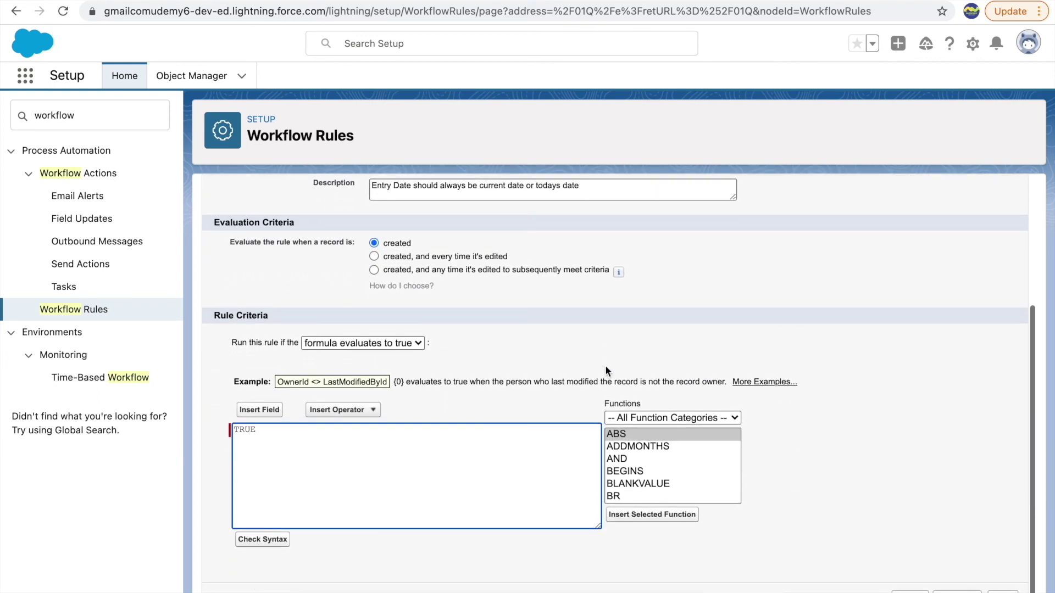
{"action": "left_click", "coordinate": [971, 508]}
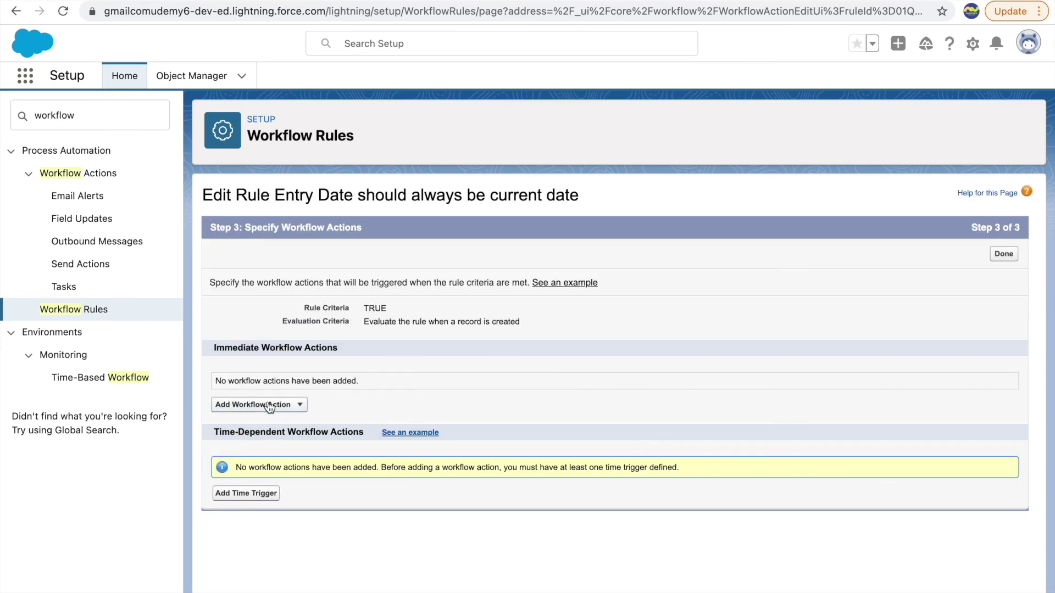
- Add a new field update as an immediate action of the rule, with Entry Date as the Covid Count field to update
{"action": "left_click", "coordinate": [269, 406]}
{"action": "left_click", "coordinate": [244, 431]}
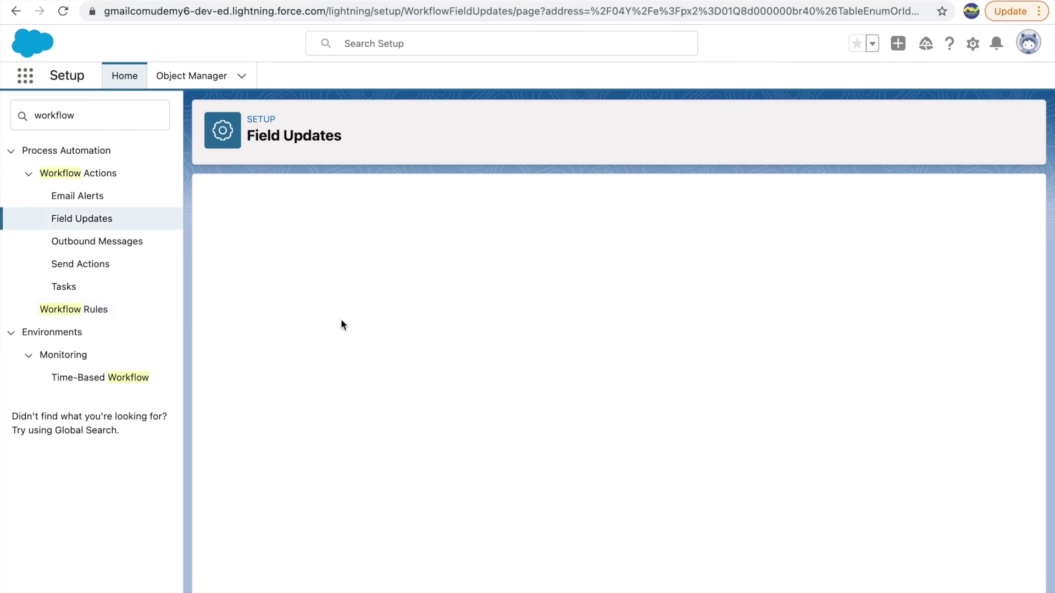
{"action": "left_click", "coordinate": [455, 396]}
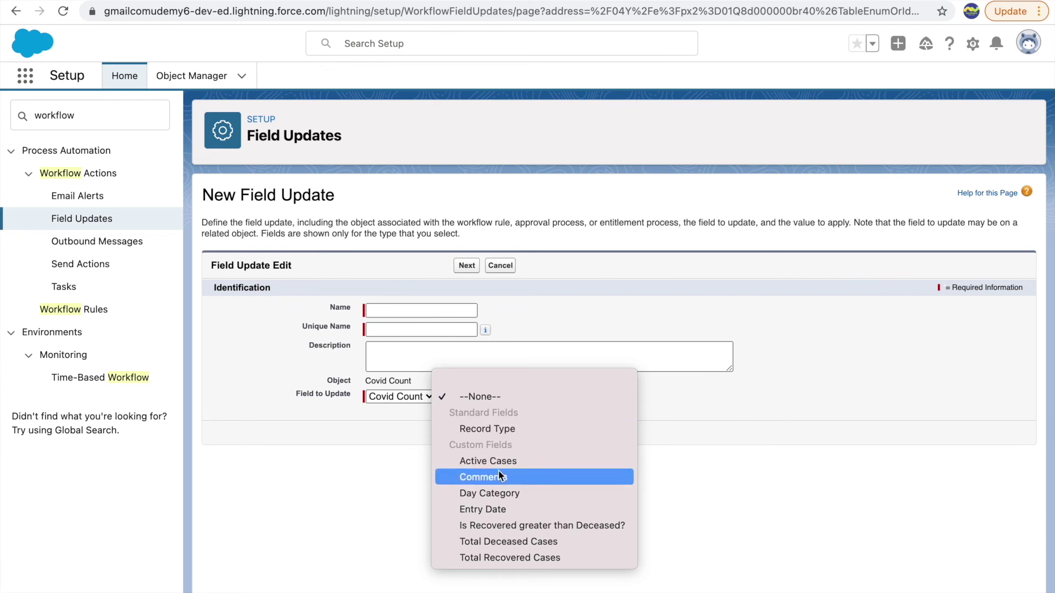
{"action": "left_click", "coordinate": [472, 510]}
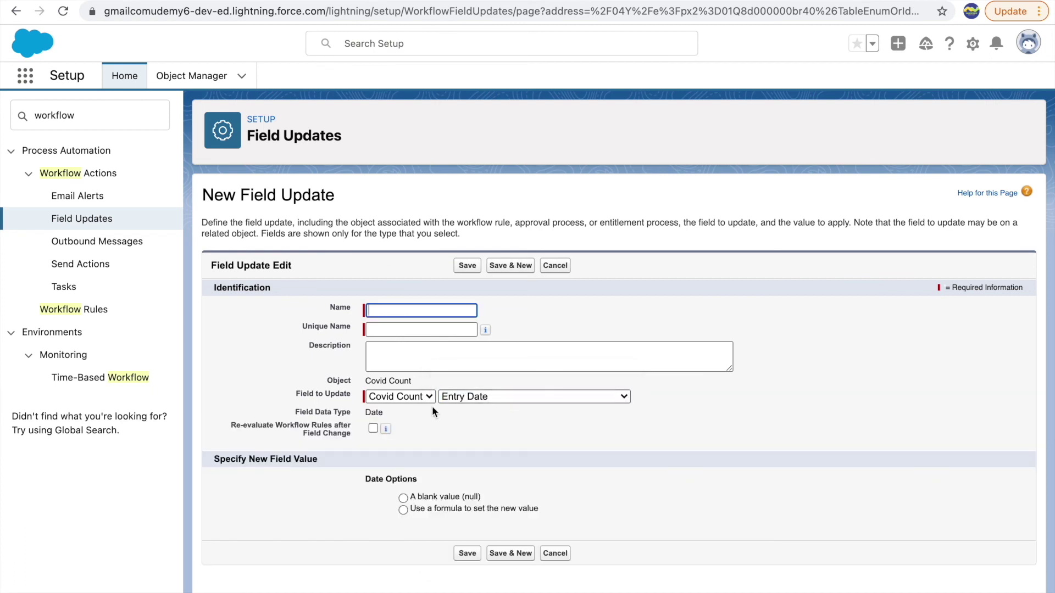
- Compare the picklist value options offered for Day Category, and set the field to update back to Entry Date
{"action": "left_click", "coordinate": [483, 397]}
{"action": "left_click", "coordinate": [485, 381]}
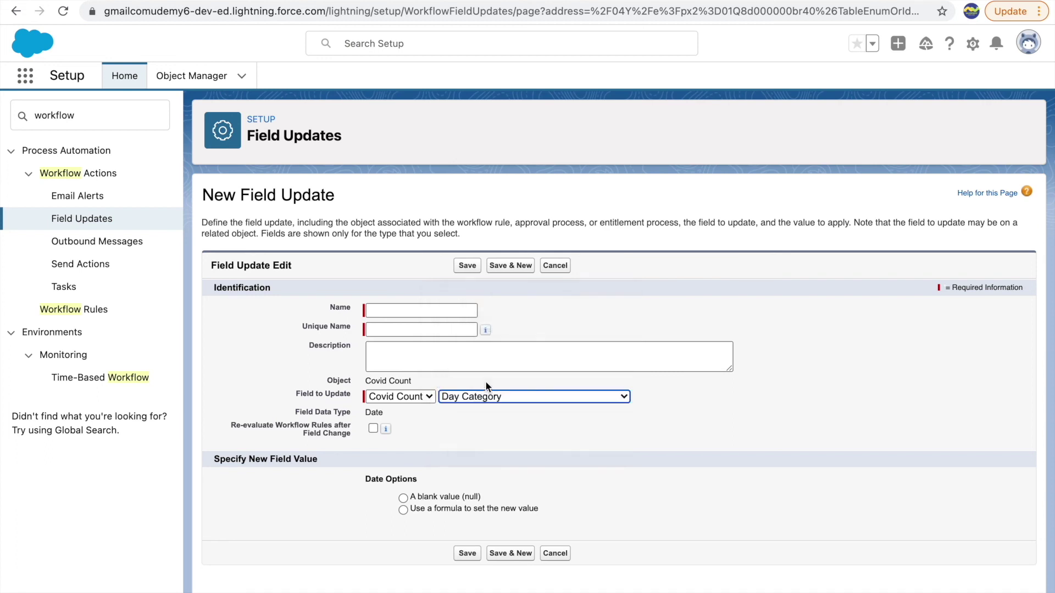
{"action": "left_click", "coordinate": [499, 521]}
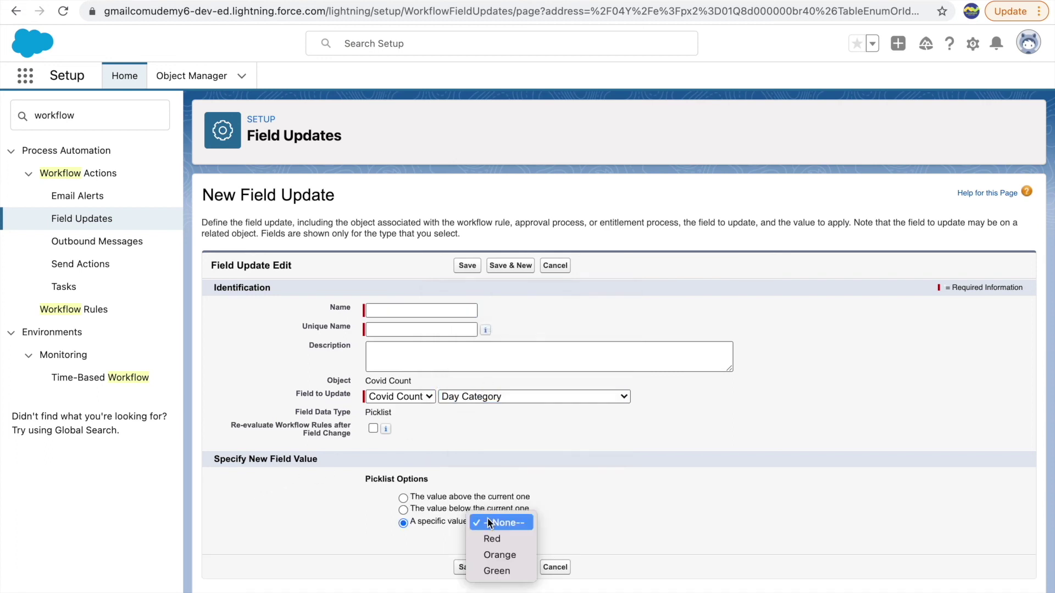
{"action": "left_click", "coordinate": [480, 398]}
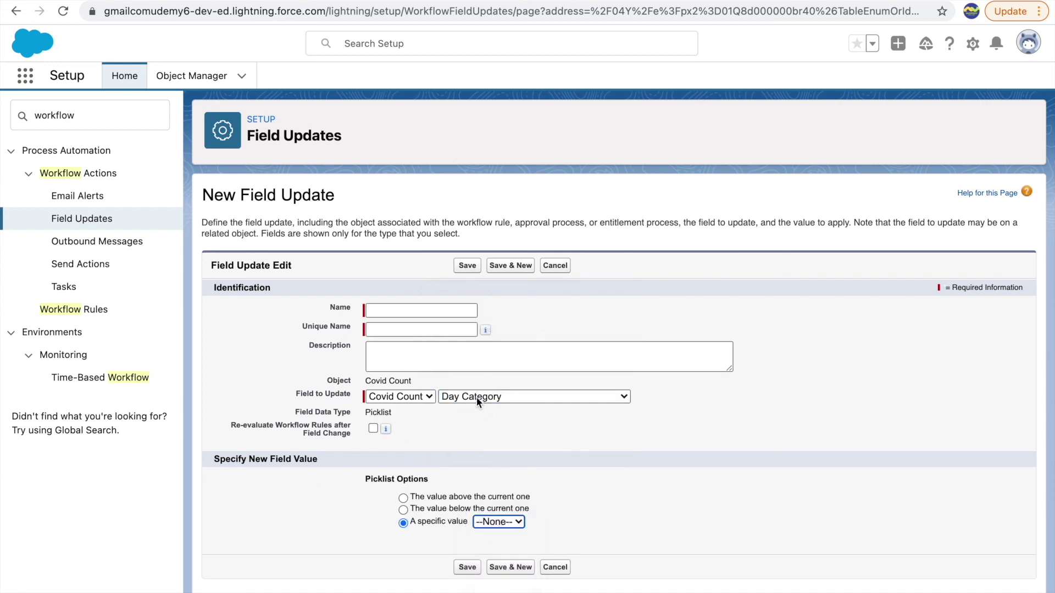
{"action": "left_click", "coordinate": [467, 397]}
{"action": "left_click", "coordinate": [475, 414]}
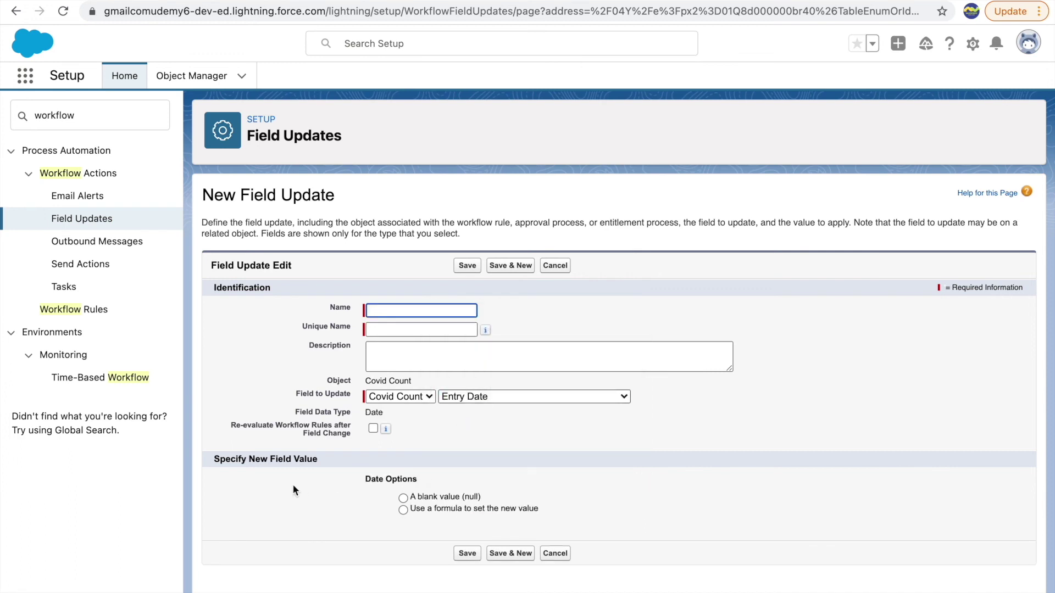
- Set the new Entry Date value by formula, inserting the TODAY() function in the formula editor
{"action": "left_click", "coordinate": [403, 498]}
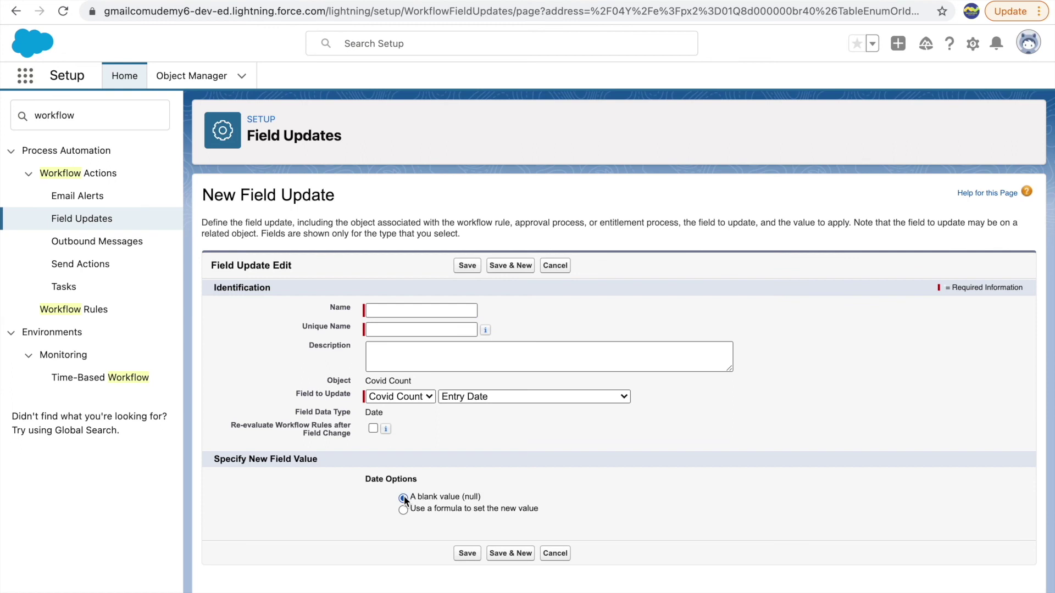
{"action": "left_click", "coordinate": [403, 510]}
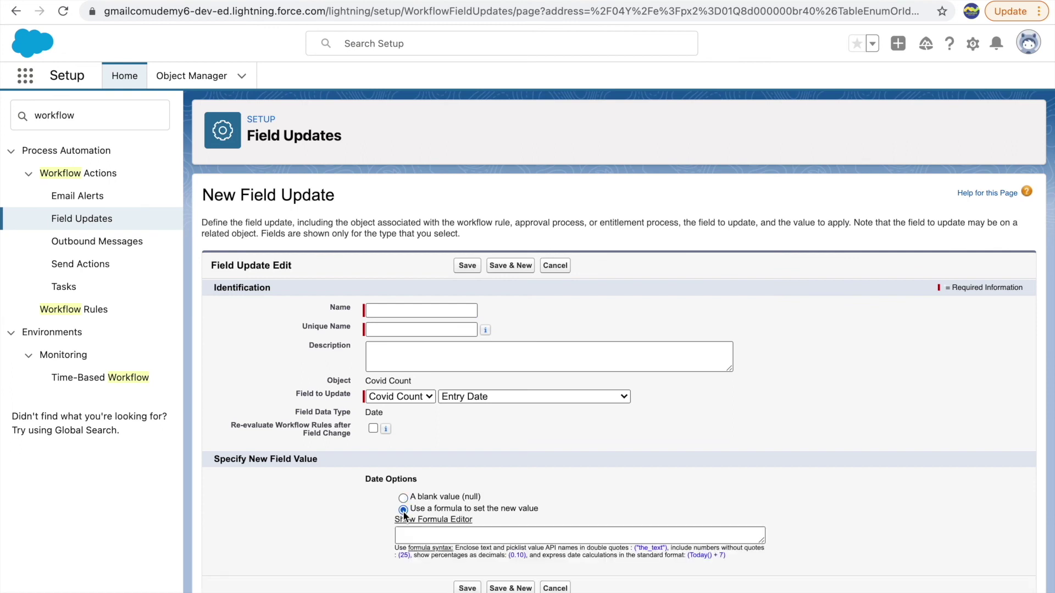
{"action": "left_click", "coordinate": [433, 520]}
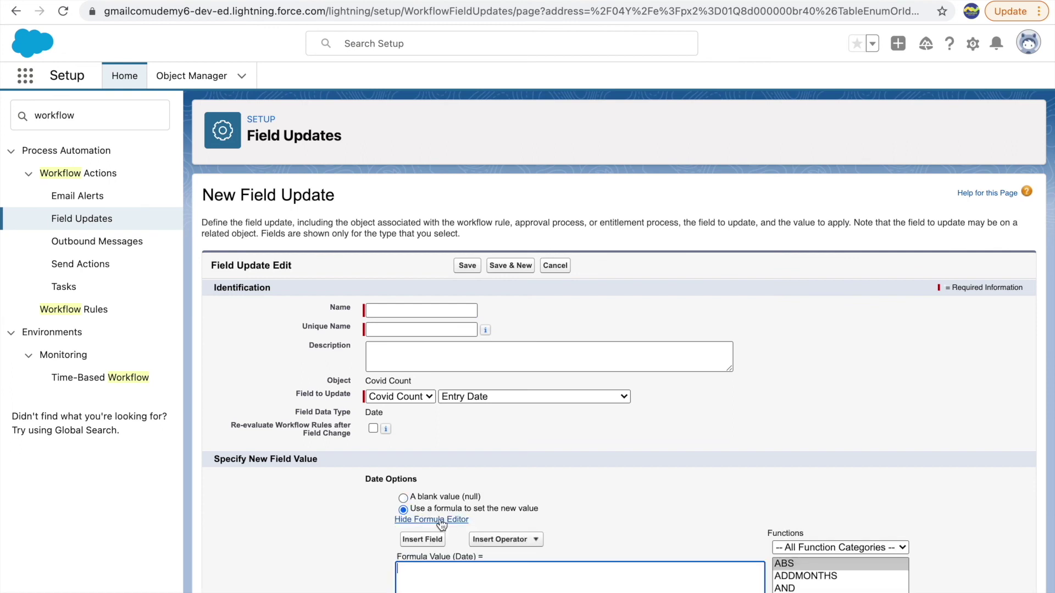
{"action": "scroll", "coordinate": [472, 506], "scroll_direction": "down", "scroll_amount": 2}
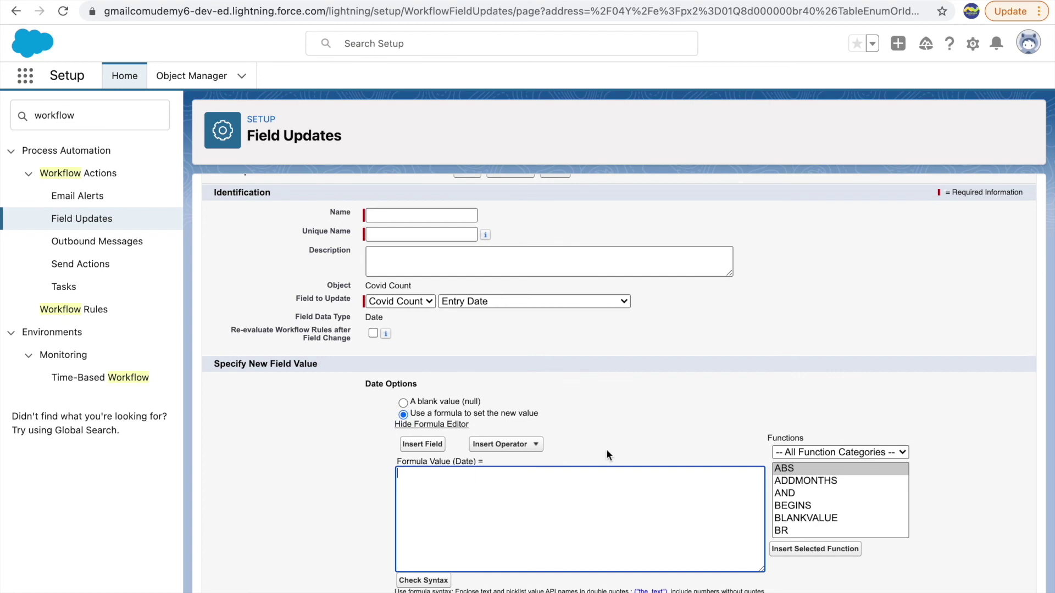
{"action": "scroll", "coordinate": [824, 514], "scroll_direction": "down", "scroll_amount": 3}
{"action": "scroll", "coordinate": [824, 512], "scroll_direction": "down", "scroll_amount": 10}
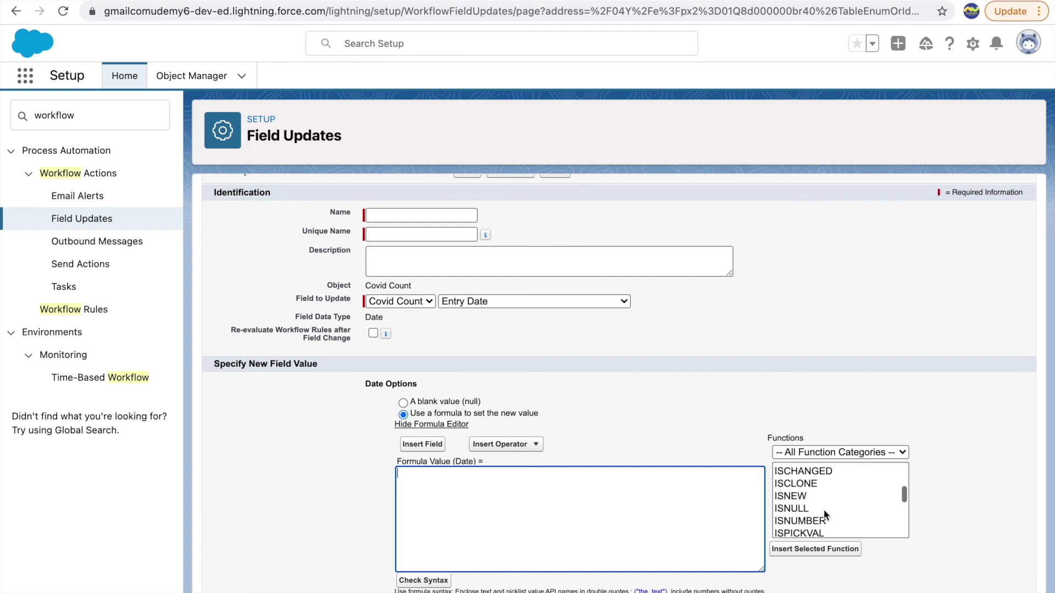
{"action": "scroll", "coordinate": [823, 509], "scroll_direction": "down", "scroll_amount": 10}
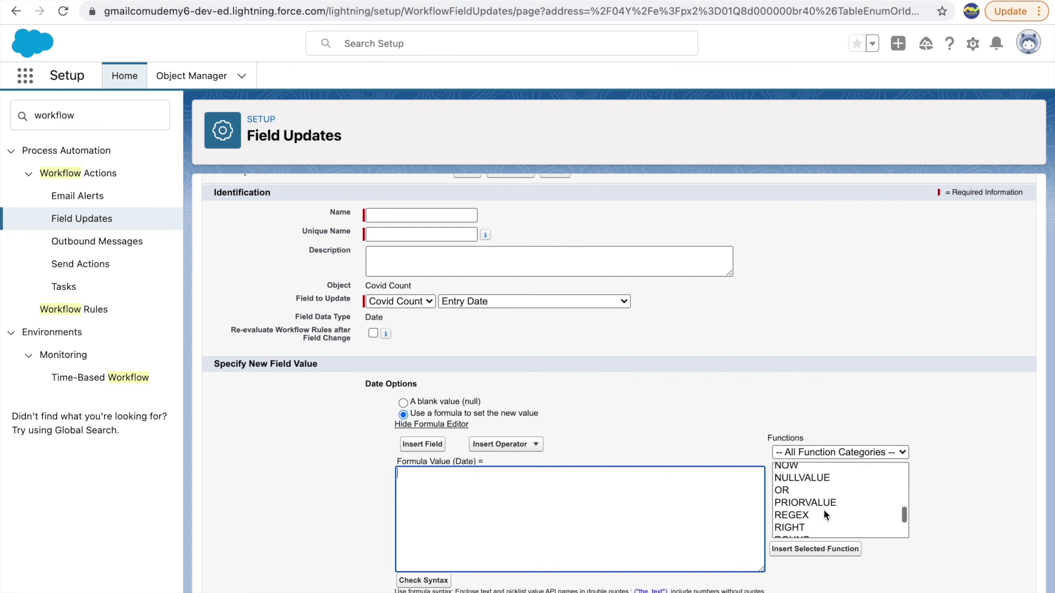
{"action": "scroll", "coordinate": [823, 509], "scroll_direction": "down", "scroll_amount": 1}
{"action": "left_click", "coordinate": [822, 506]}
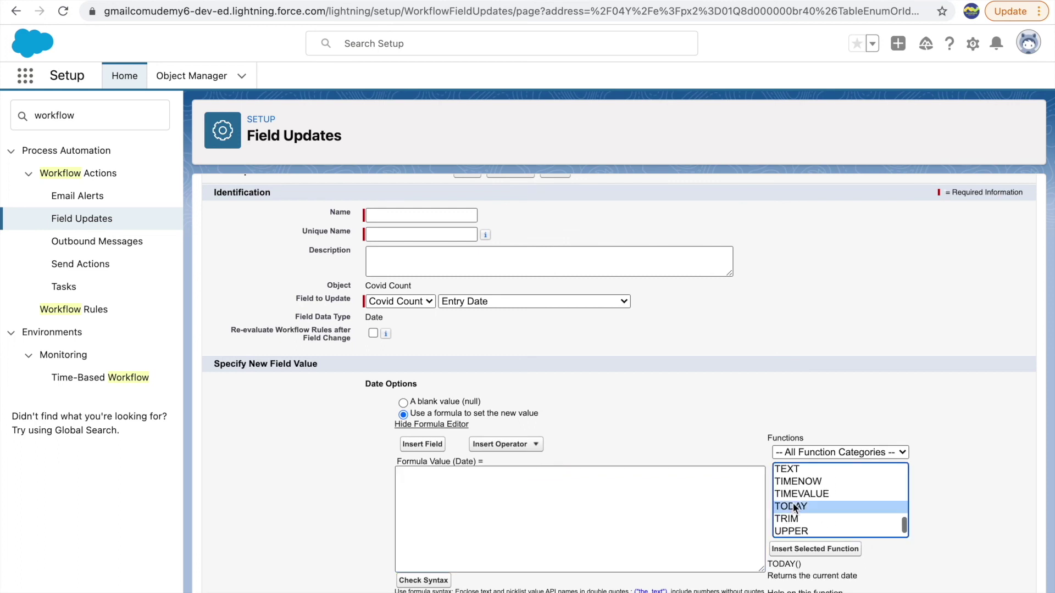
{"action": "left_click", "coordinate": [822, 551]}
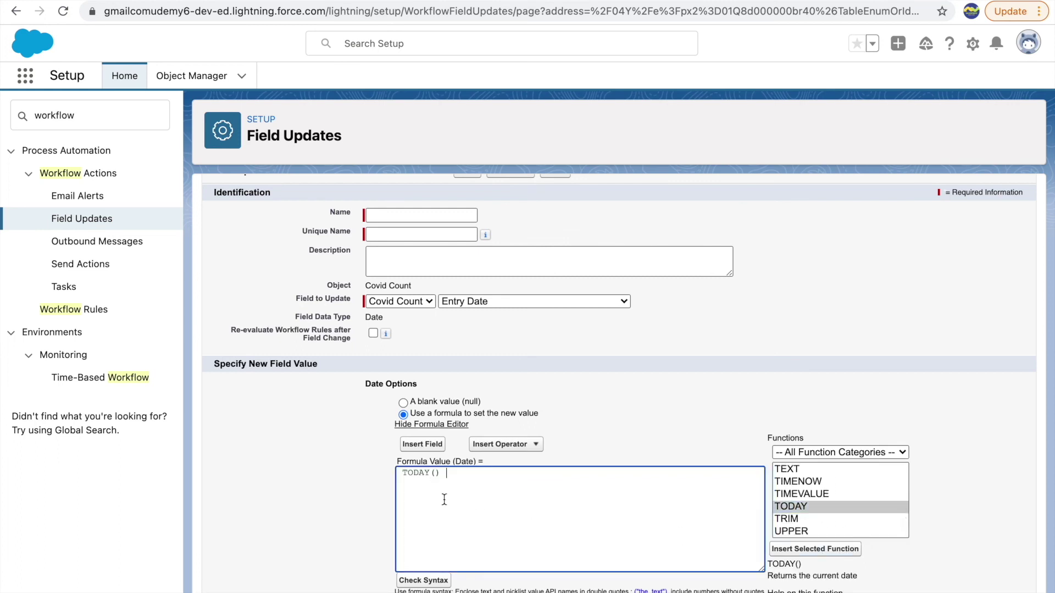
- Name the field update "Entry Date should always be current date" and save it
{"action": "scroll", "coordinate": [348, 447], "scroll_direction": "up", "scroll_amount": 1}
{"action": "left_click", "coordinate": [421, 264]}
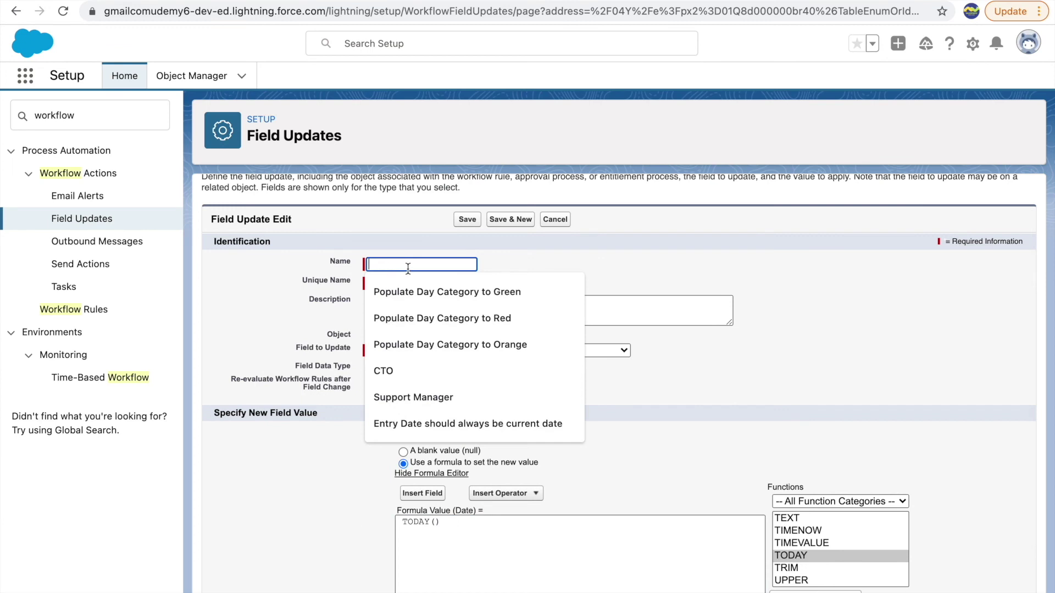
{"action": "left_click", "coordinate": [421, 418]}
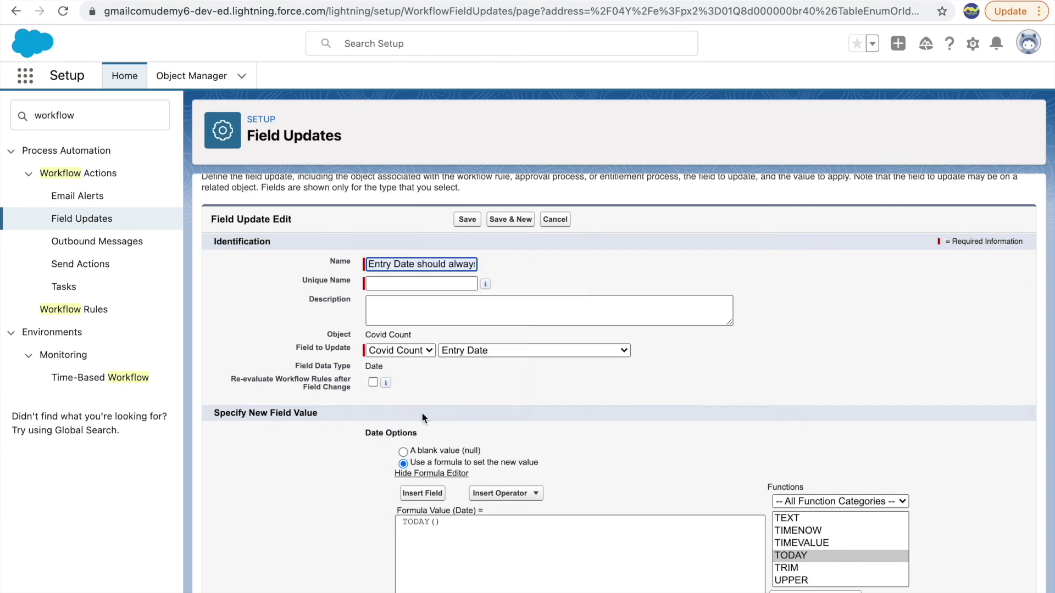
{"action": "left_click", "coordinate": [444, 282]}
{"action": "left_click", "coordinate": [467, 224]}
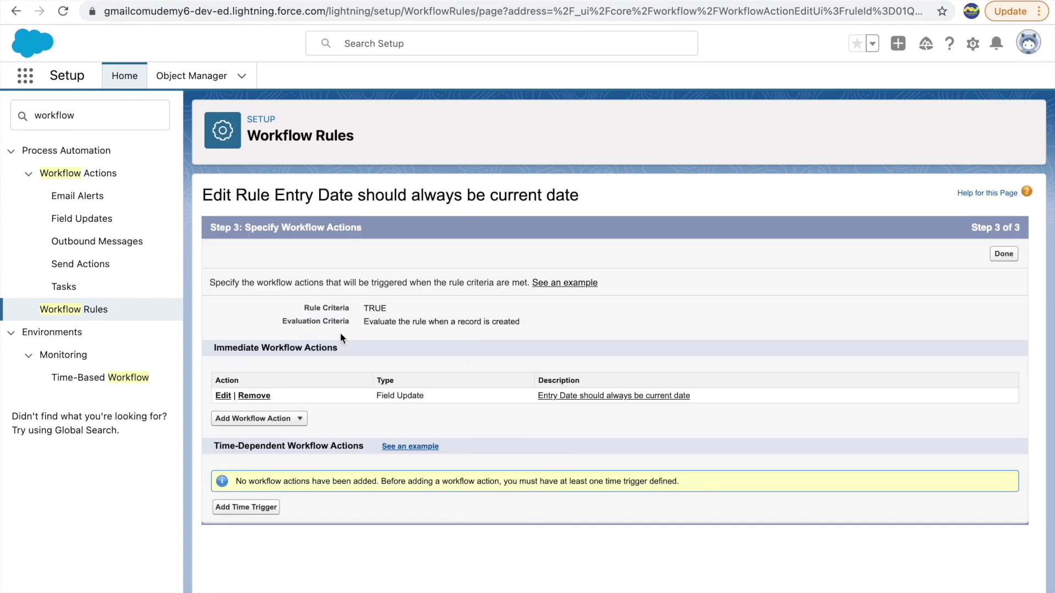
- Finish specifying the workflow actions and activate the "Entry Date should always be current date" rule
{"action": "left_click", "coordinate": [1003, 254]}
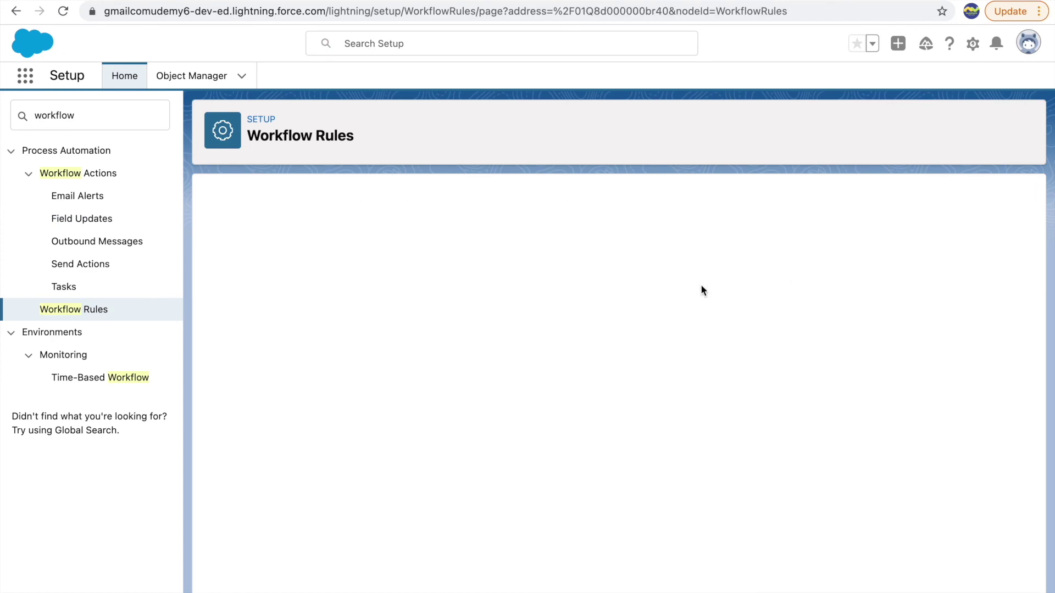
{"action": "left_click", "coordinate": [566, 252]}
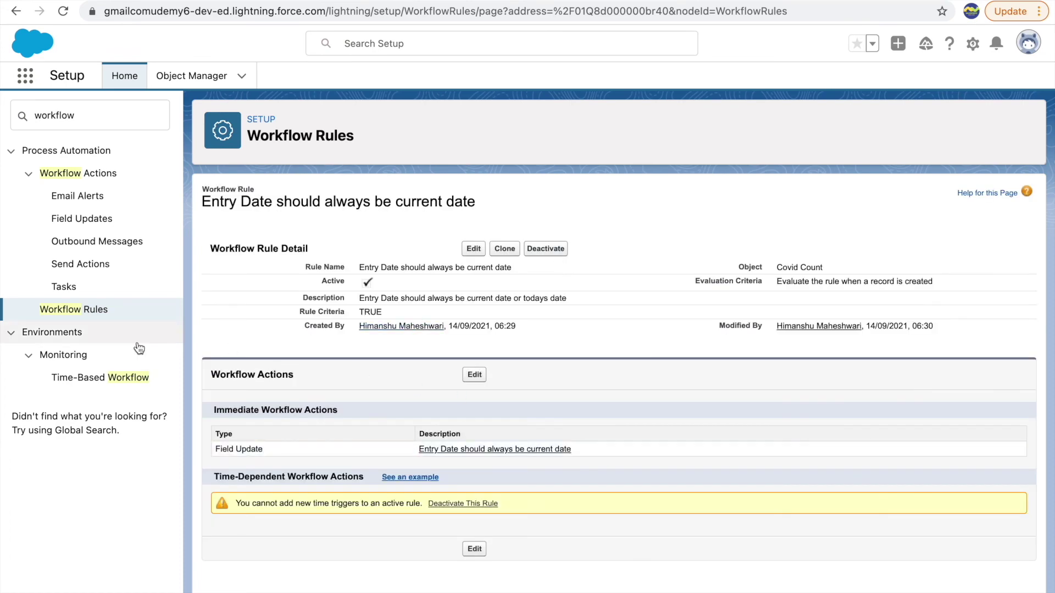
- Open the workflow rules list, setting the Understanding Workflow introduction not to show again
{"action": "left_click", "coordinate": [88, 310]}
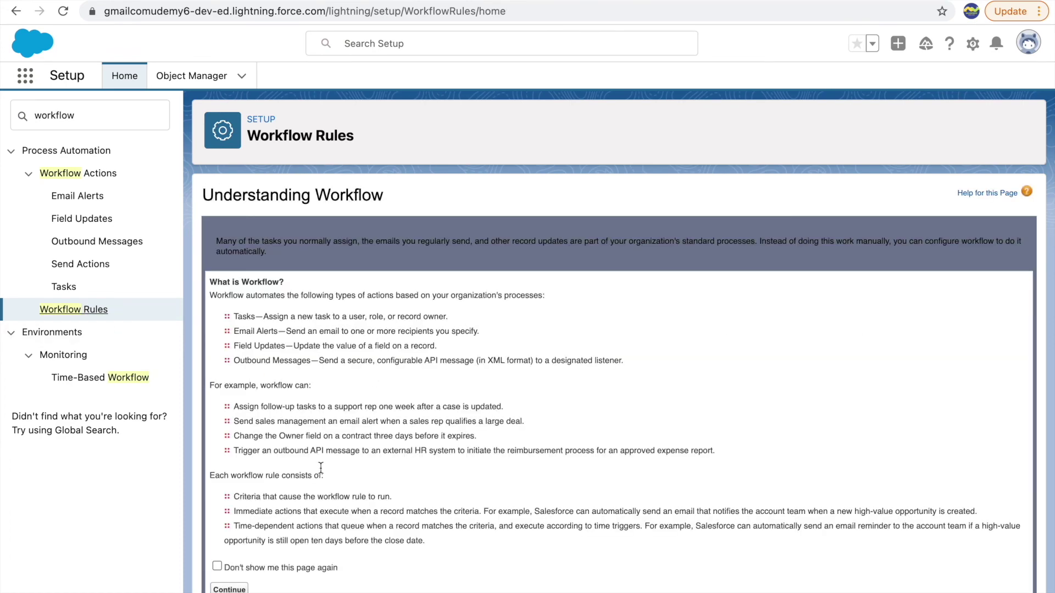
{"action": "scroll", "coordinate": [321, 468], "scroll_direction": "down", "scroll_amount": 1}
{"action": "left_click", "coordinate": [217, 557]}
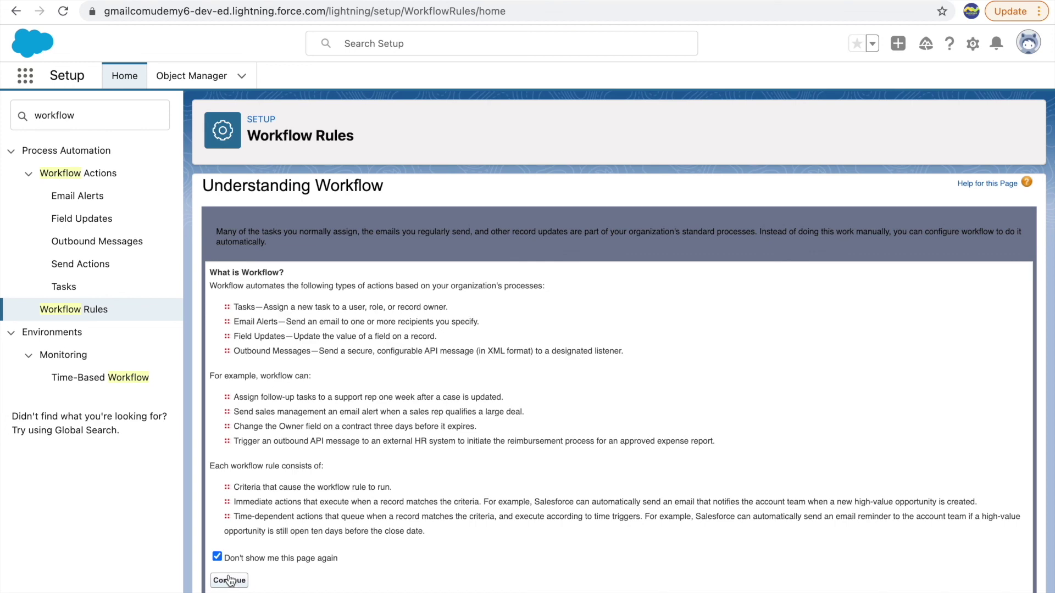
{"action": "left_click", "coordinate": [229, 581]}
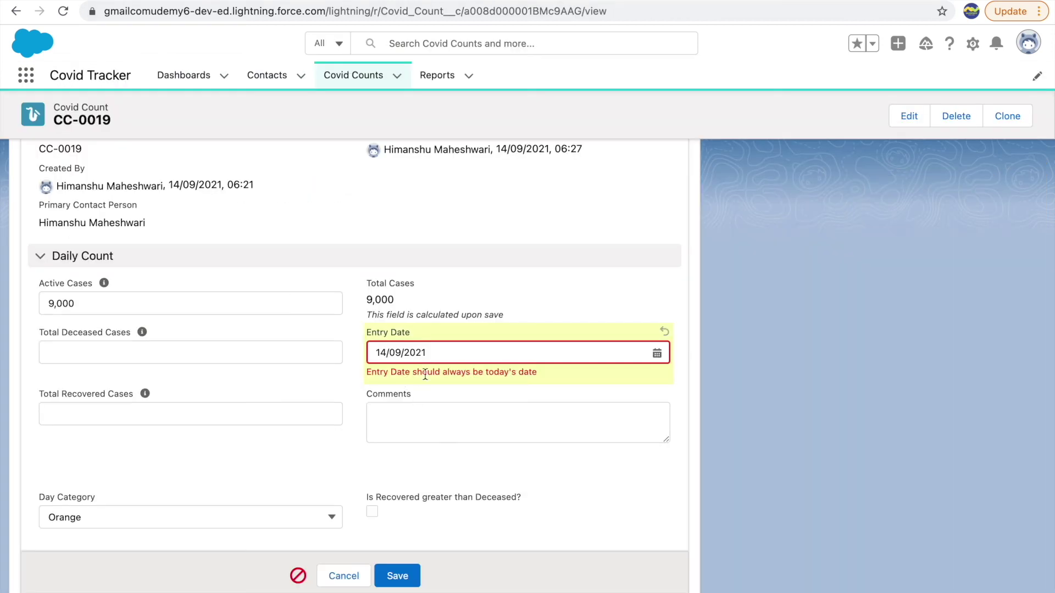
- Switch to record CC-0019, clear its Entry Date, save it and reload the page
{"action": "left_click", "coordinate": [432, 352]}
{"action": "triple_click", "coordinate": [433, 352]}
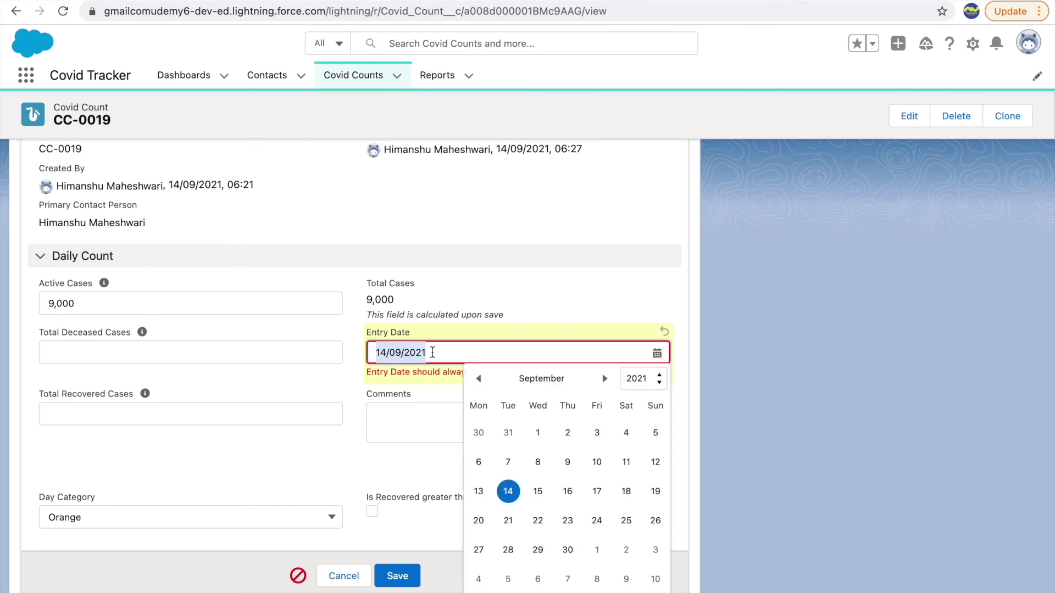
{"action": "key", "text": "BackSpace"}
{"action": "left_click", "coordinate": [391, 575]}
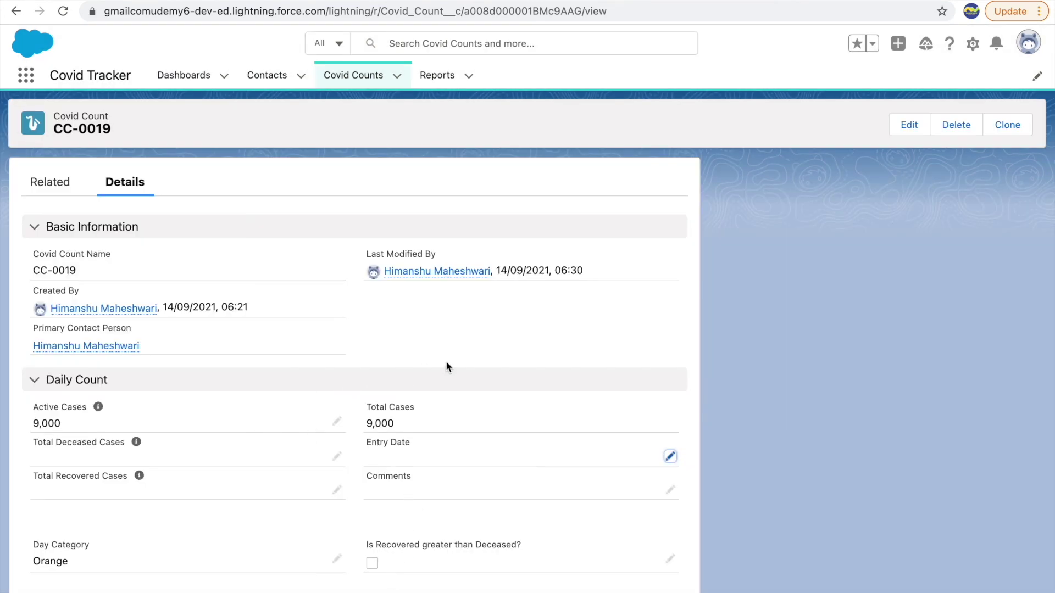
{"action": "key", "text": "super+r"}
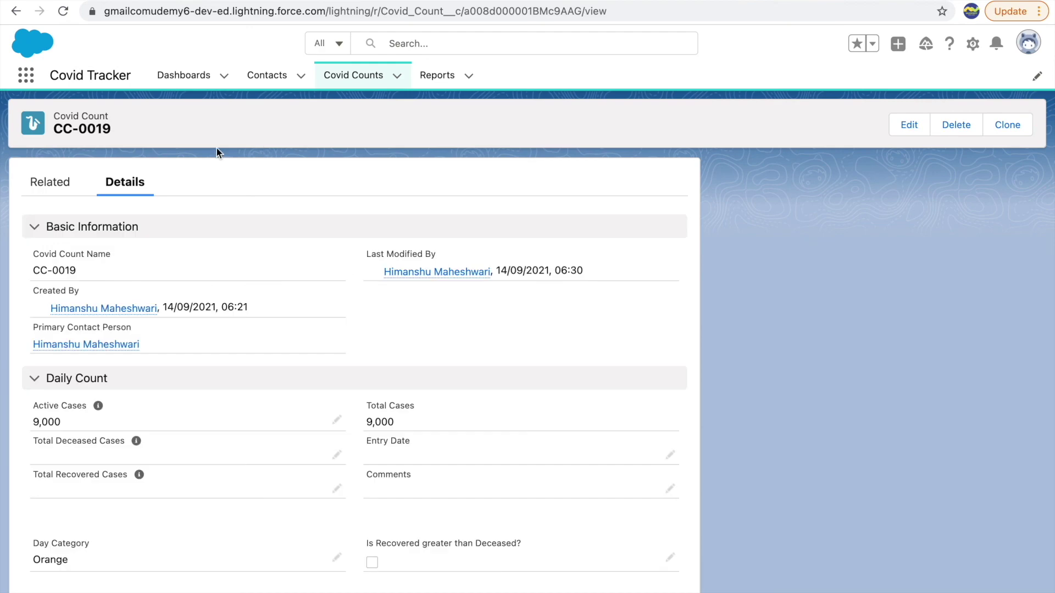
- Create a Delta Variant One Covid Count record with the recent contact as primary contact, Active Cases 6000 and no Entry Date
{"action": "left_click", "coordinate": [360, 79]}
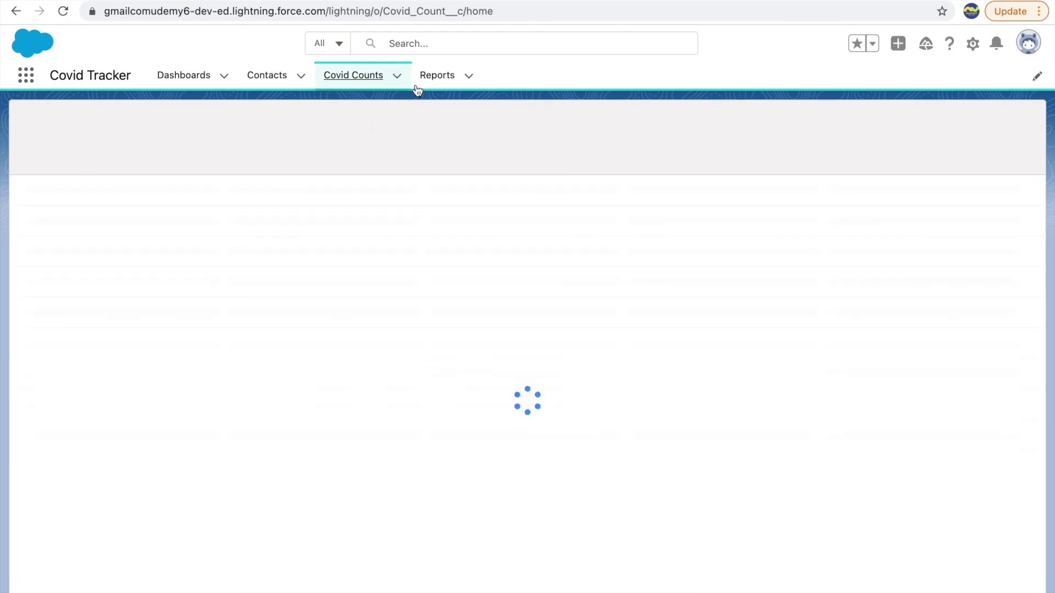
{"action": "left_click", "coordinate": [866, 126]}
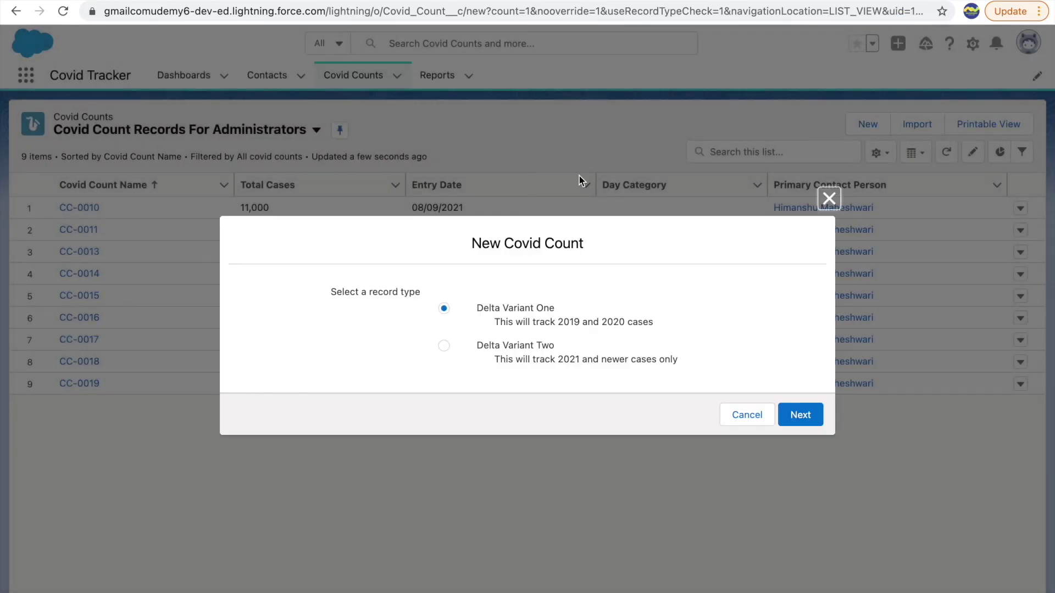
{"action": "left_click", "coordinate": [802, 416]}
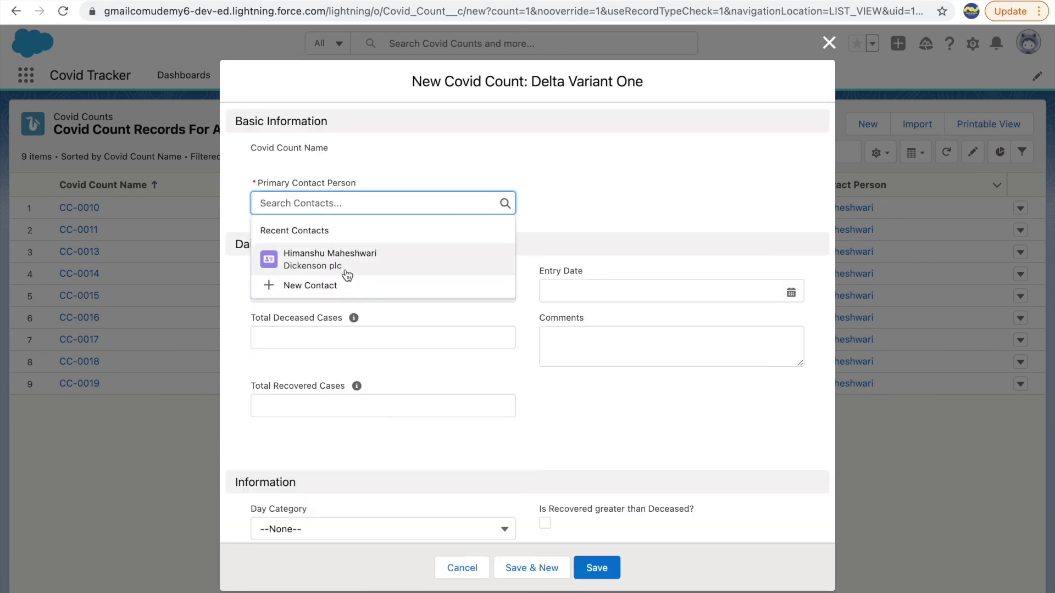
{"action": "left_click", "coordinate": [331, 255]}
{"action": "left_click", "coordinate": [294, 285]}
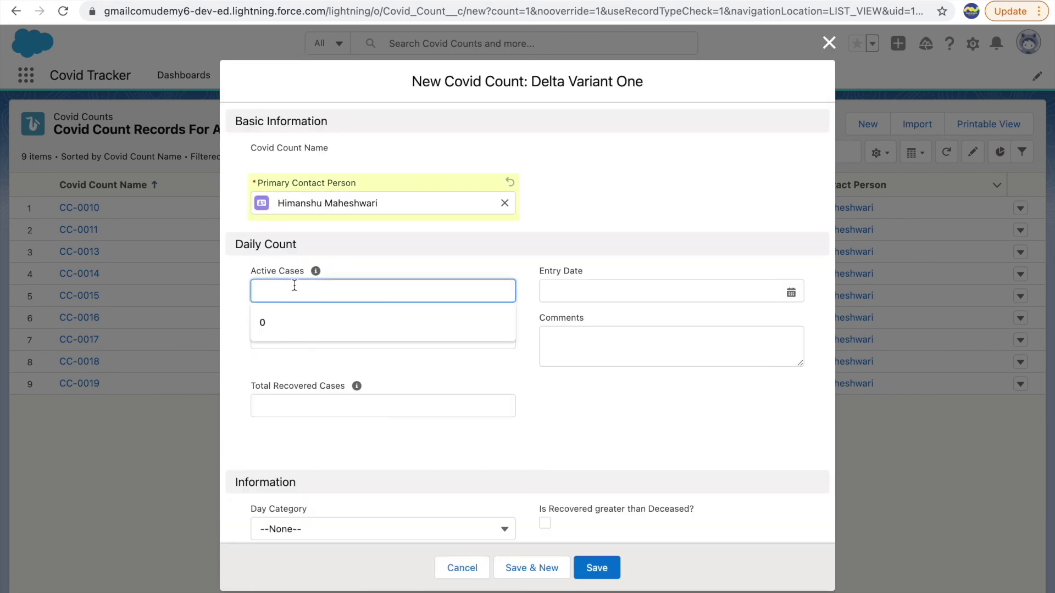
{"action": "type", "text": "6000"}
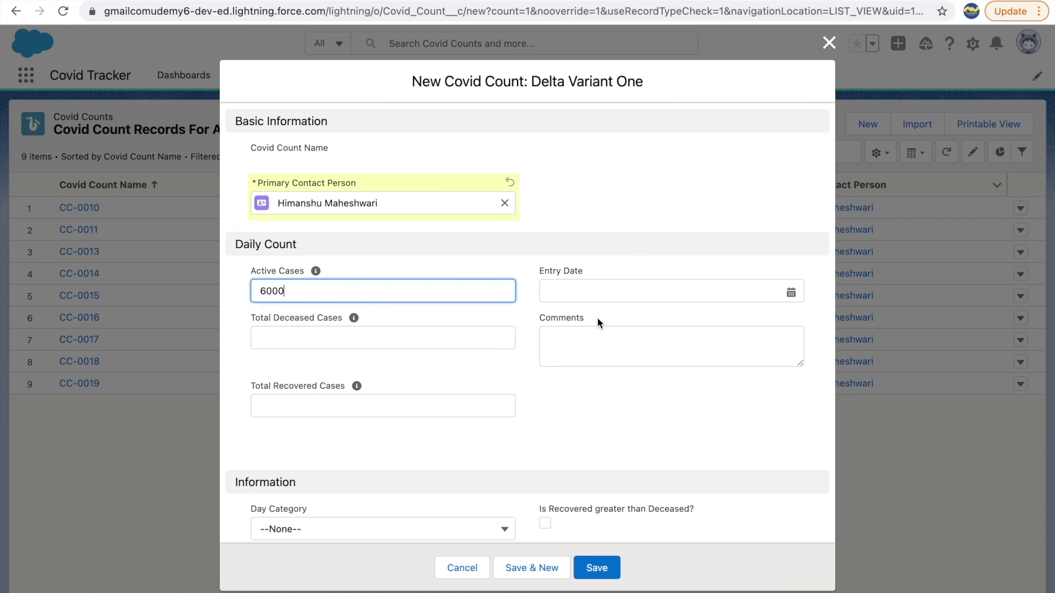
{"action": "left_click", "coordinate": [568, 431]}
{"action": "left_click", "coordinate": [597, 568]}
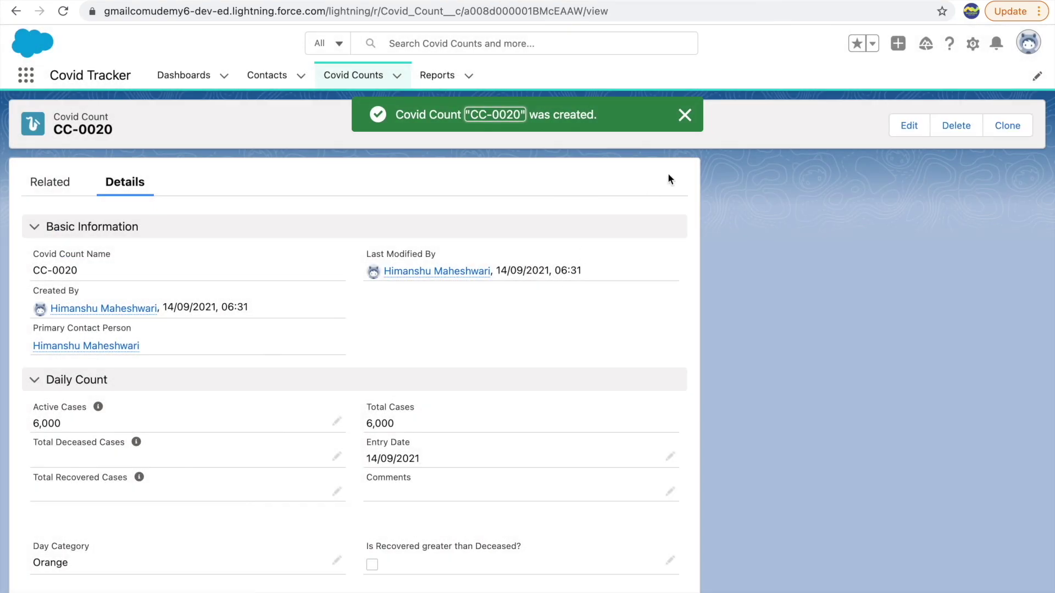
- Dismiss the creation notice and check the new record's Day Category value
{"action": "left_click", "coordinate": [684, 115]}
{"action": "left_click_drag", "start_coordinate": [89, 559], "coordinate": [33, 556]}
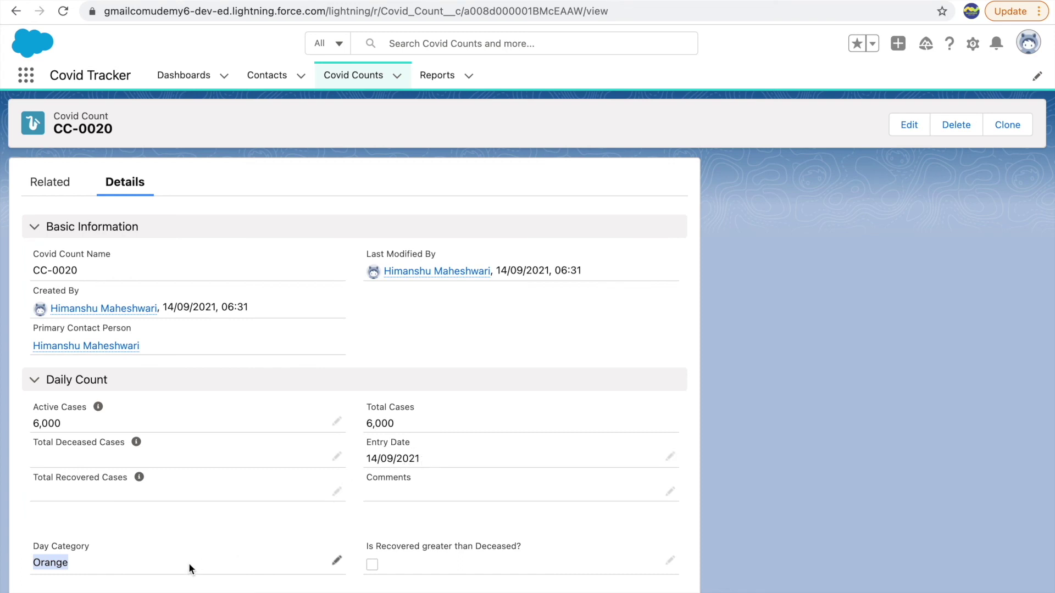
{"action": "left_click", "coordinate": [199, 535]}
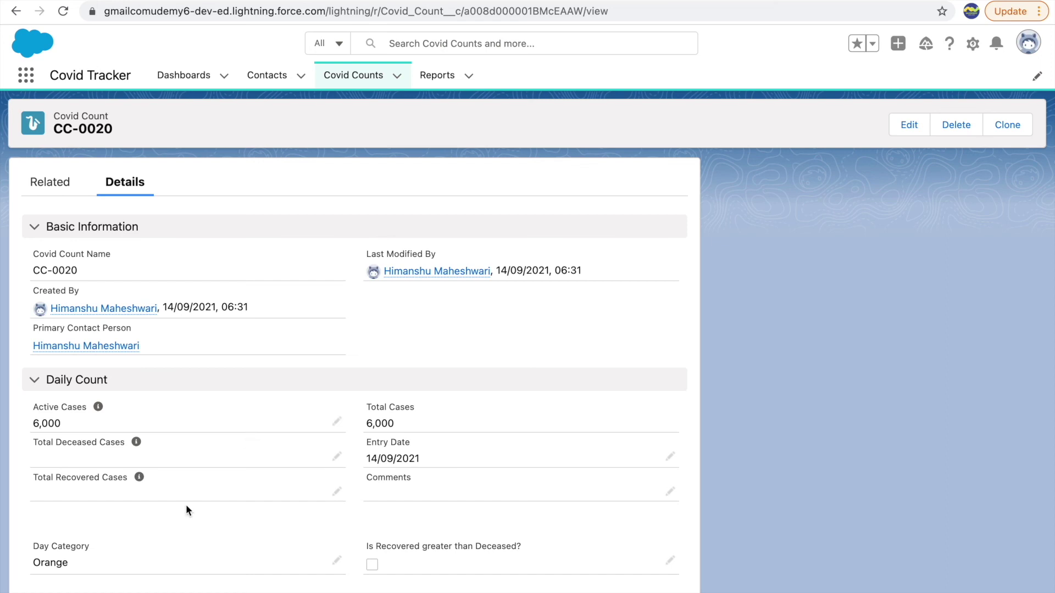
- Set Active Cases to 9000 on Covid Count record CC-0020 and save it
{"action": "left_click", "coordinate": [336, 424]}
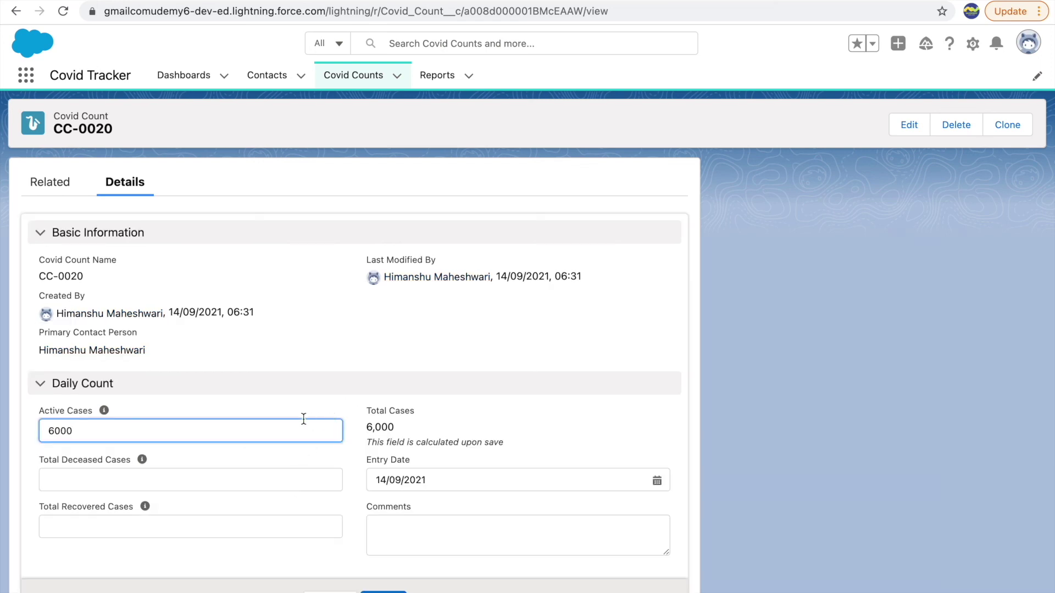
{"action": "key", "text": "BackSpace"}
{"action": "type", "text": "9,"}
{"action": "left_click", "coordinate": [383, 591]}
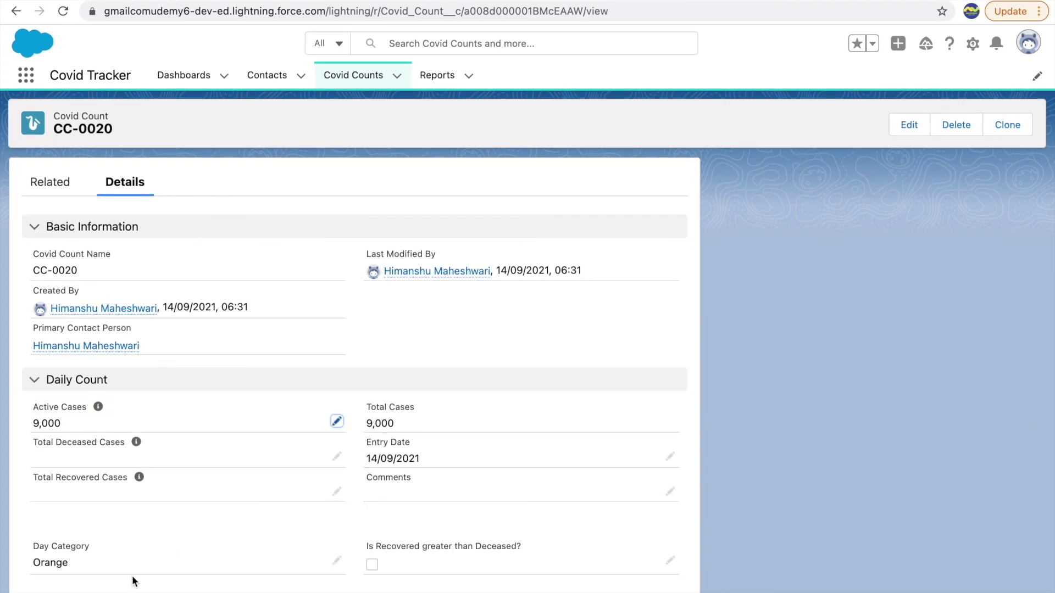
- Set Active Cases to 12000 on Covid Count record CC-0020 and save it
{"action": "left_click", "coordinate": [336, 422]}
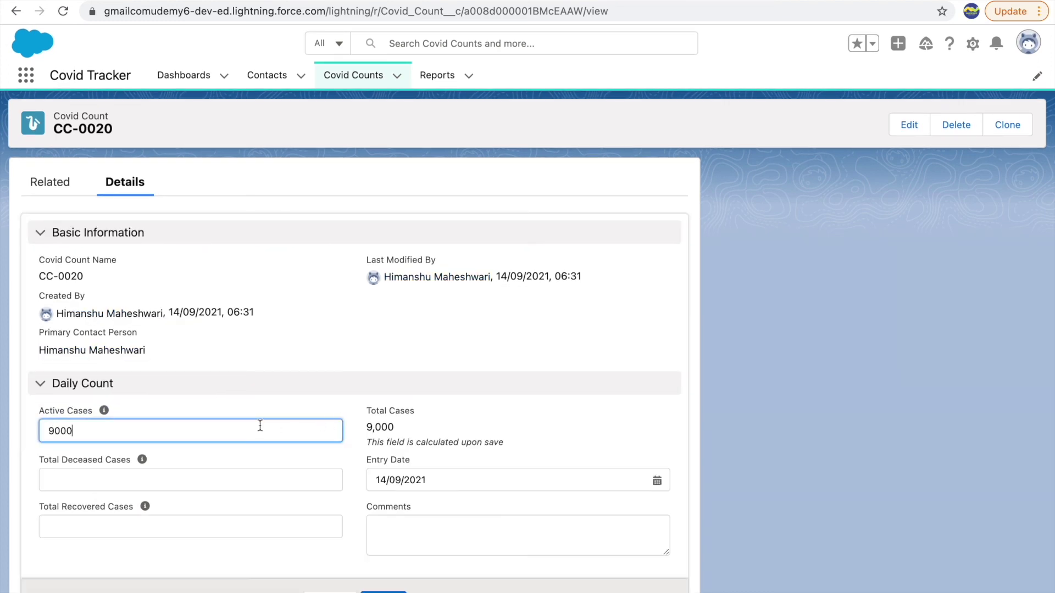
{"action": "key", "text": "BackSpace"}
{"action": "type", "text": "12"}
{"action": "left_click", "coordinate": [358, 592]}
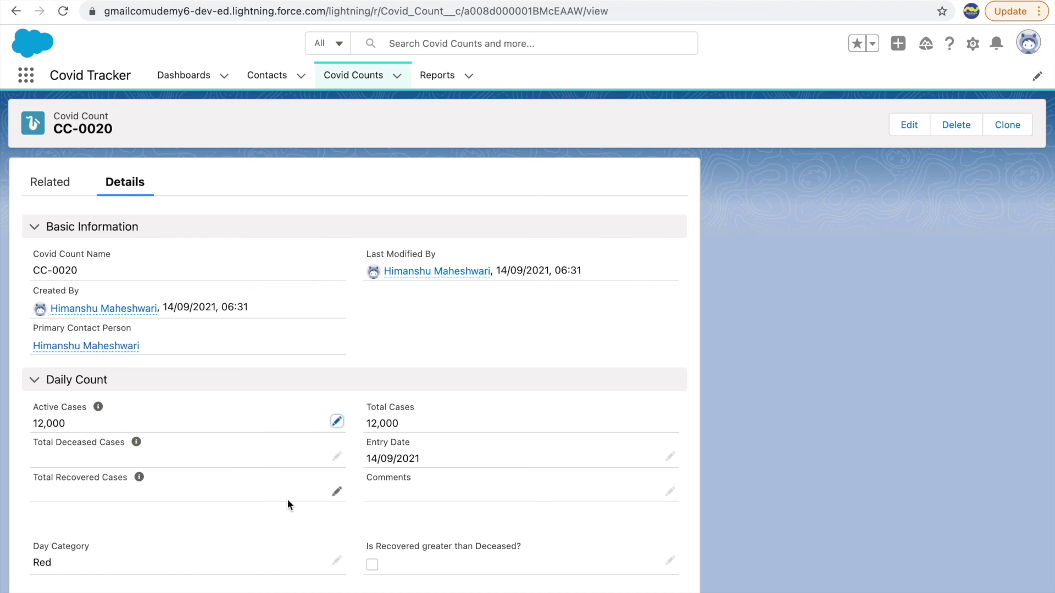
- Switch to Salesforce Setup, search for "process builder" and open Process Builder
{"action": "left_click", "coordinate": [246, 3]}
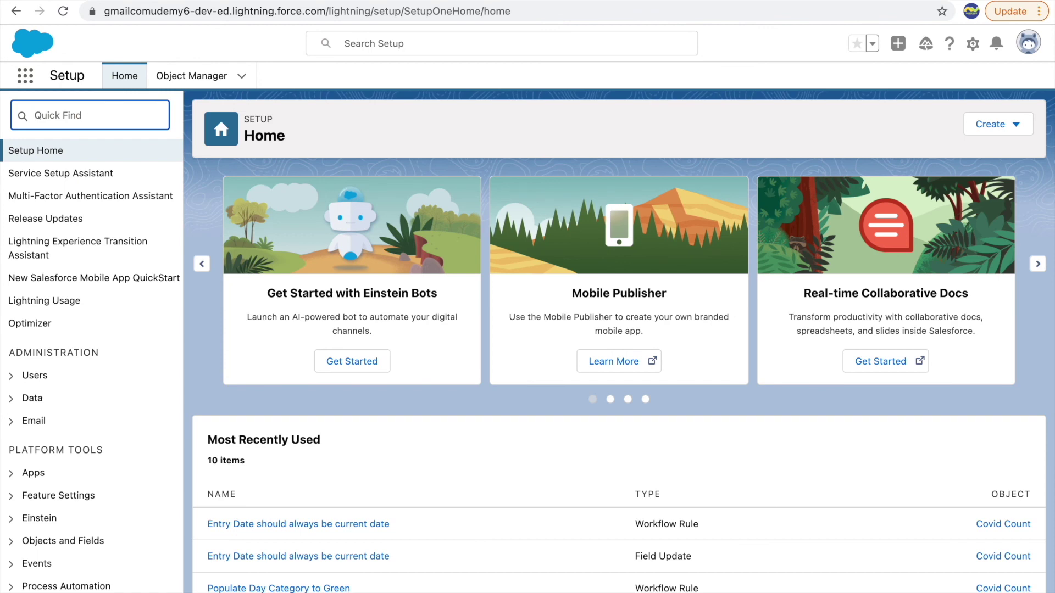
{"action": "type", "text": "process builder"}
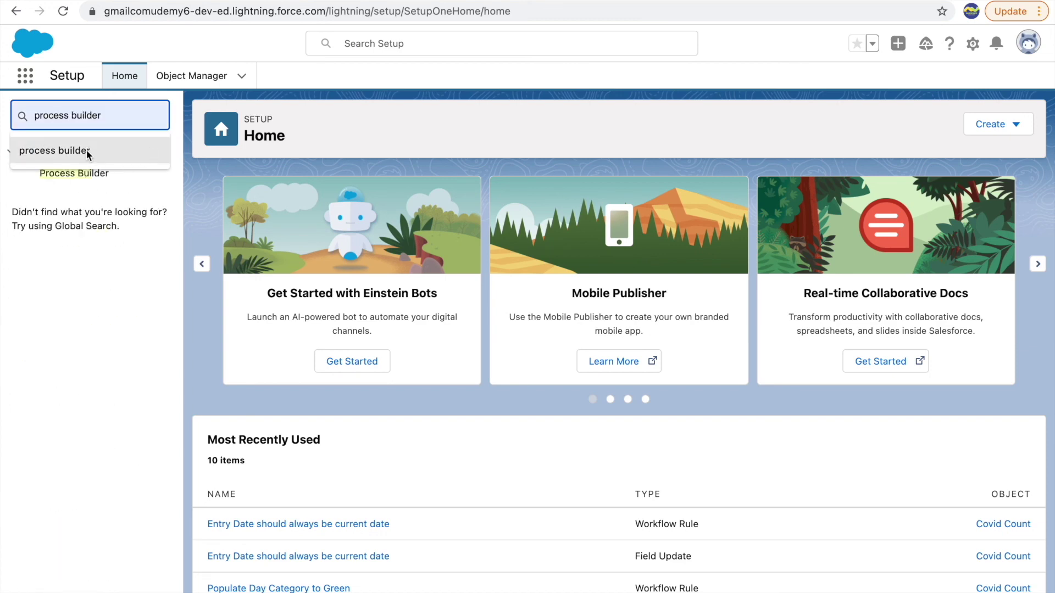
{"action": "left_click", "coordinate": [89, 151]}
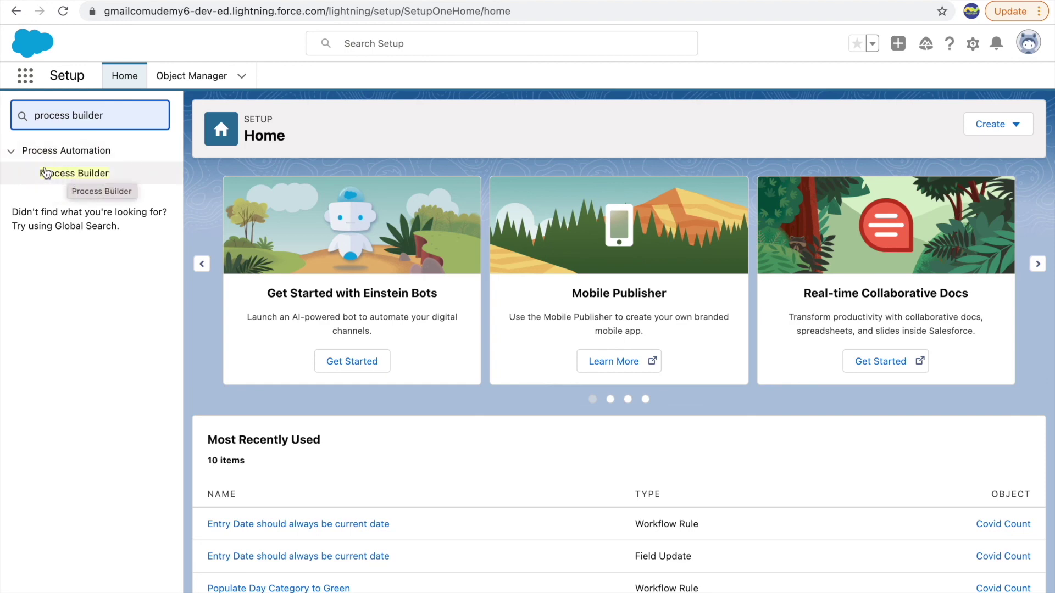
{"action": "left_click", "coordinate": [72, 171]}
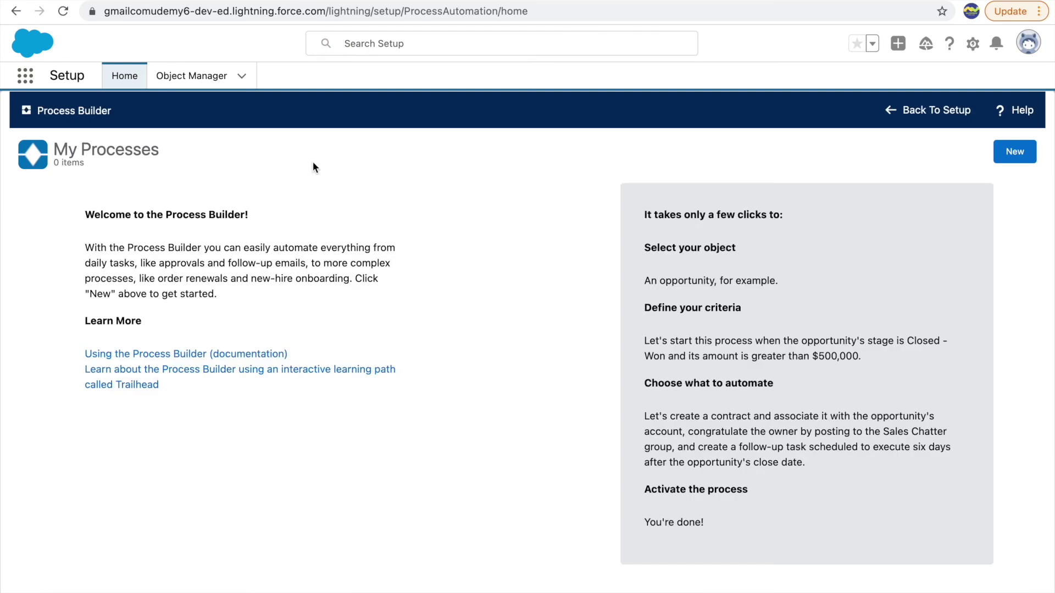